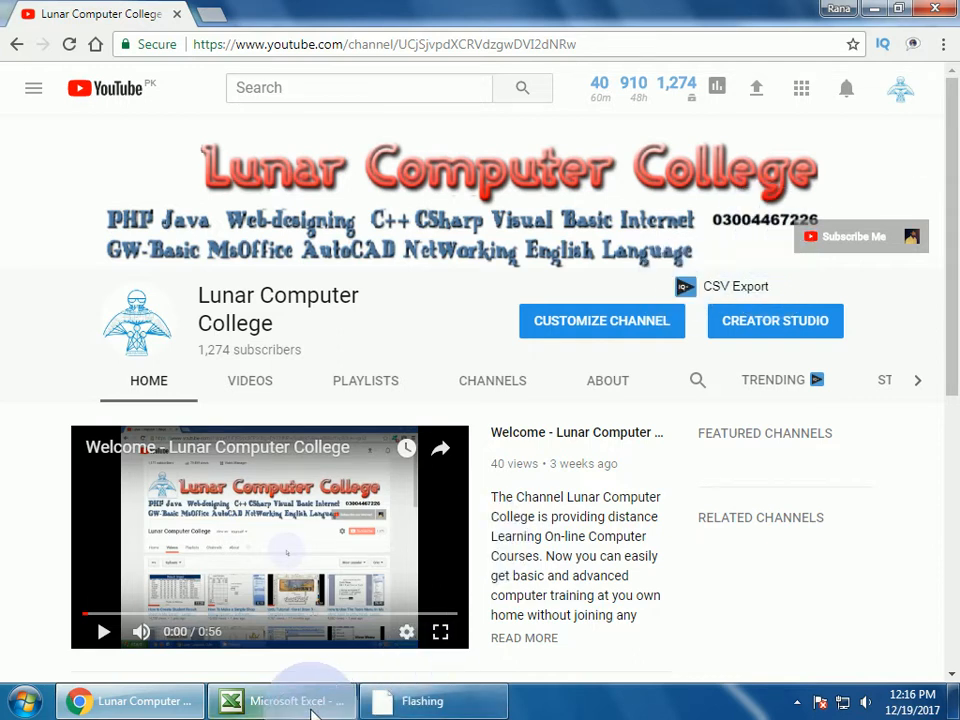
Switch to the Excel workbook and open the Format Cells dialog for cell A1 to view its options
{"action": "left_click", "coordinate": [290, 700]}
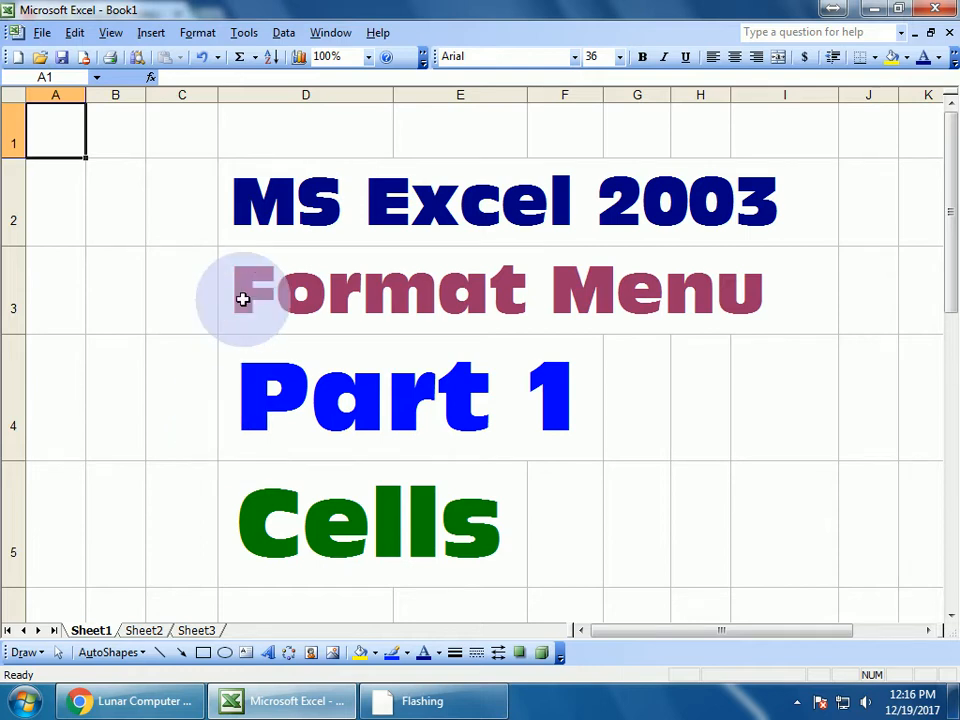
{"action": "left_click", "coordinate": [196, 34]}
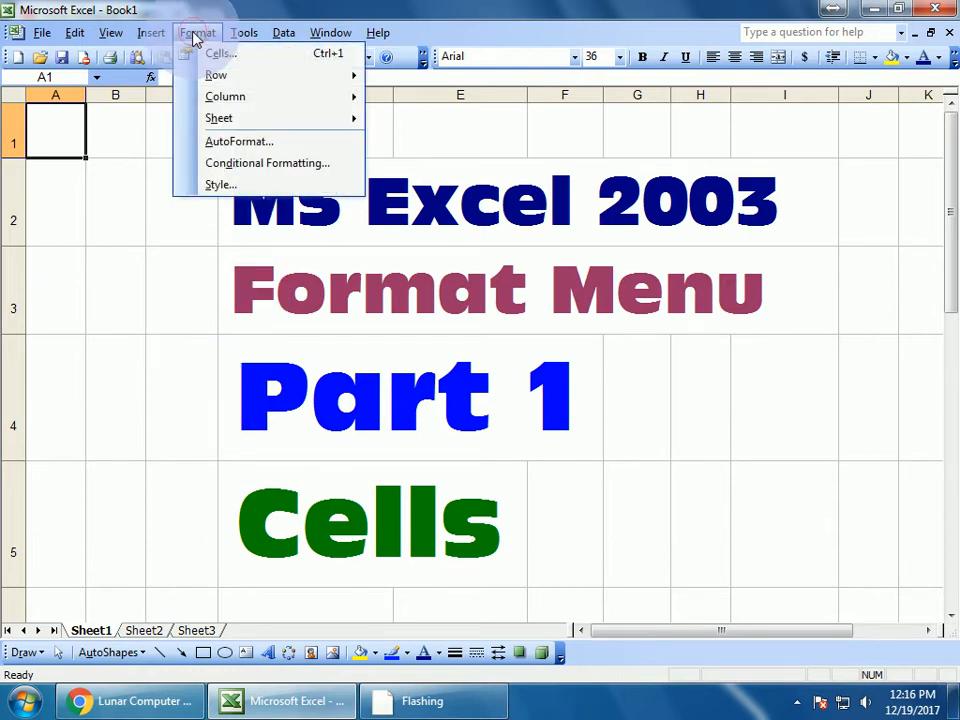
{"action": "left_click", "coordinate": [193, 34]}
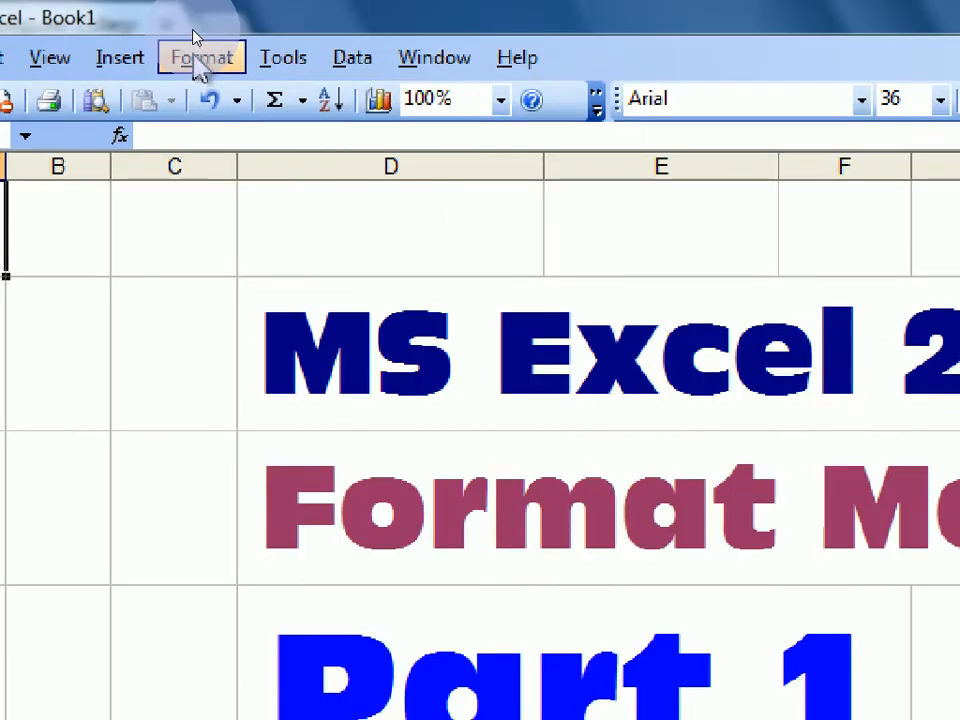
{"action": "left_click", "coordinate": [195, 32]}
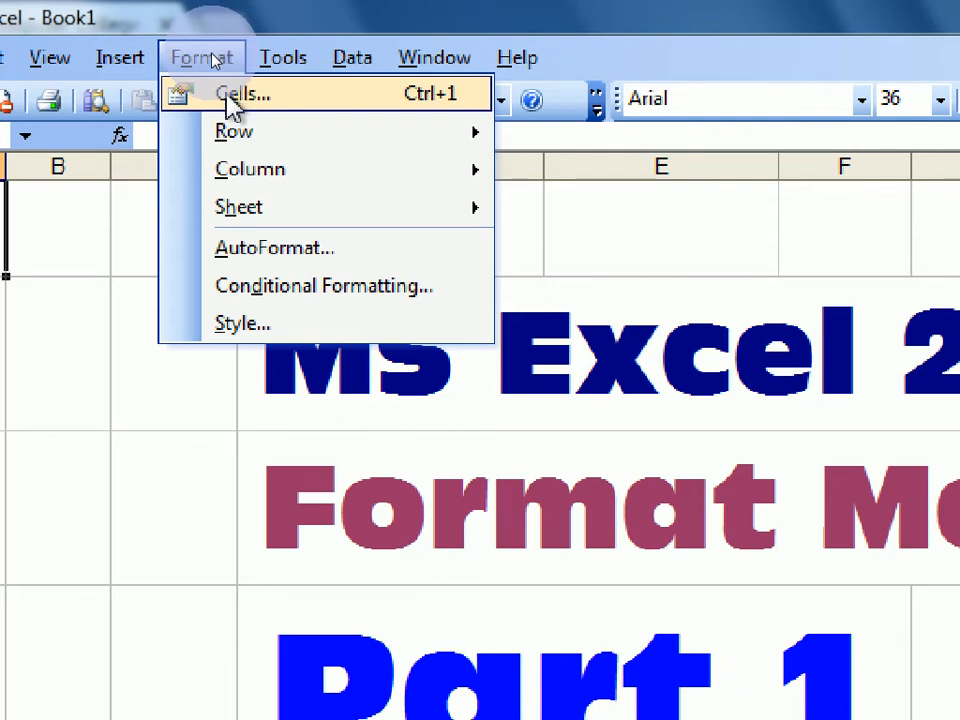
{"action": "left_click", "coordinate": [229, 97]}
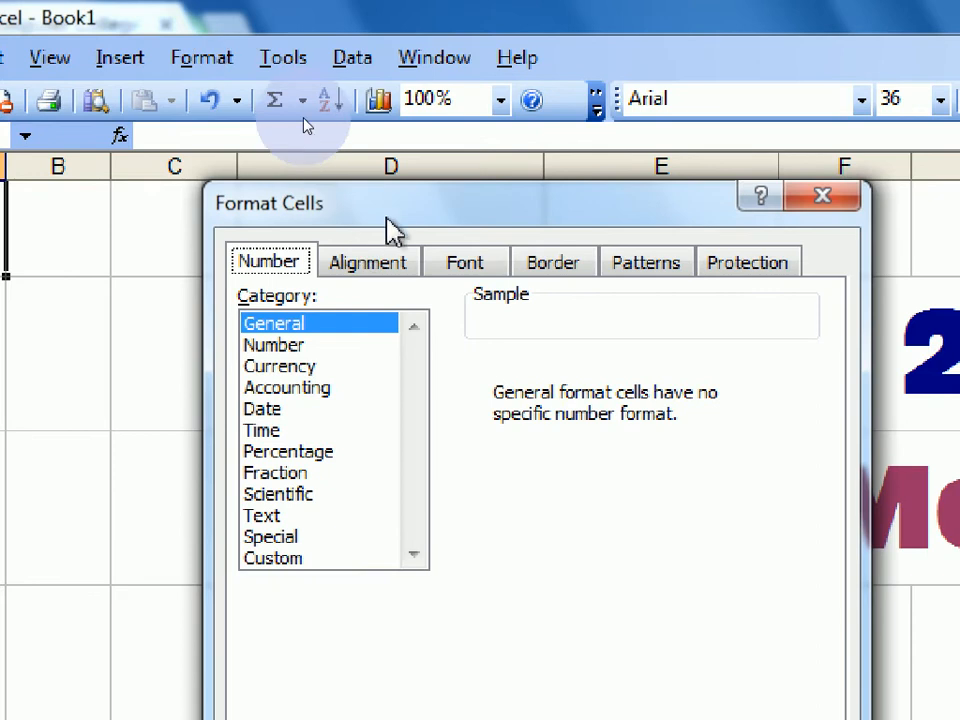
{"action": "left_click_drag", "start_coordinate": [387, 212], "coordinate": [347, 124]}
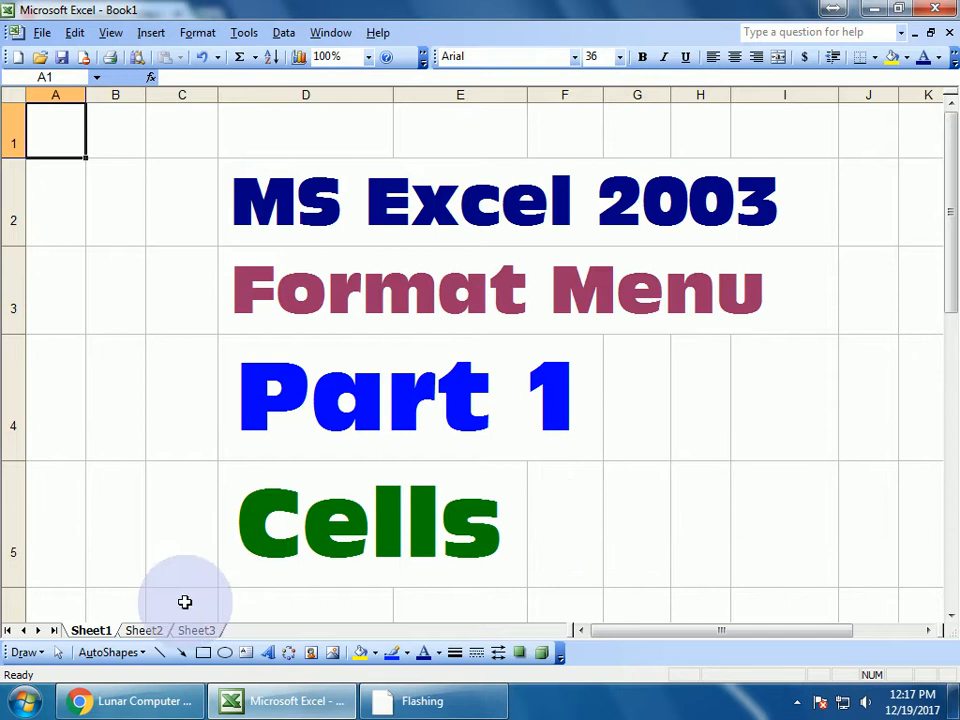
Switch to Sheet2 and set the font size of all its cells to 36
{"action": "left_click", "coordinate": [145, 632]}
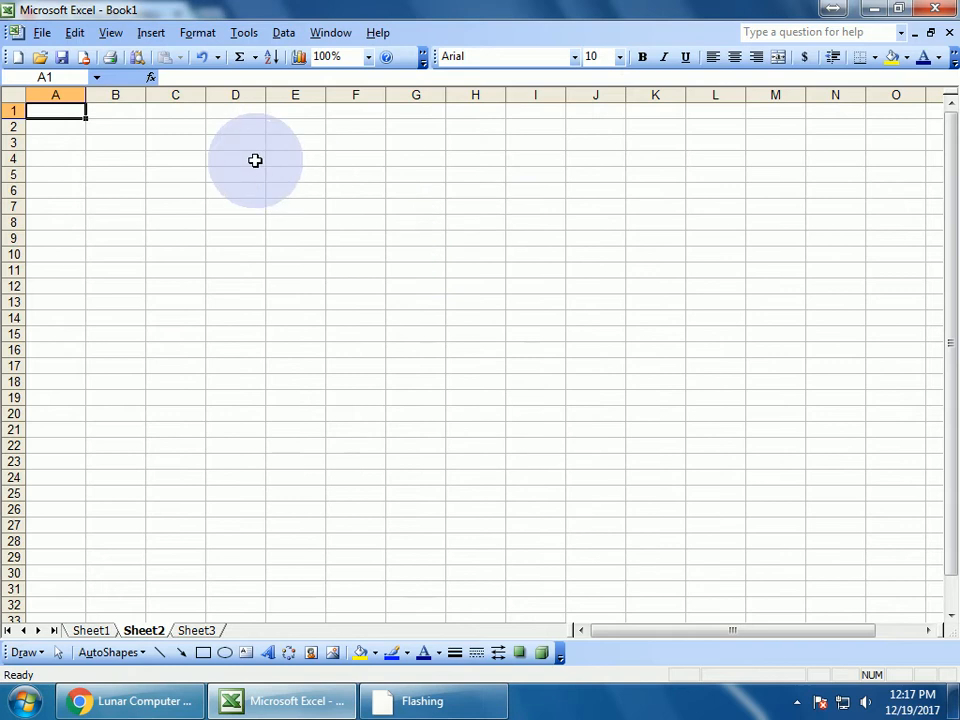
{"action": "left_click", "coordinate": [197, 34]}
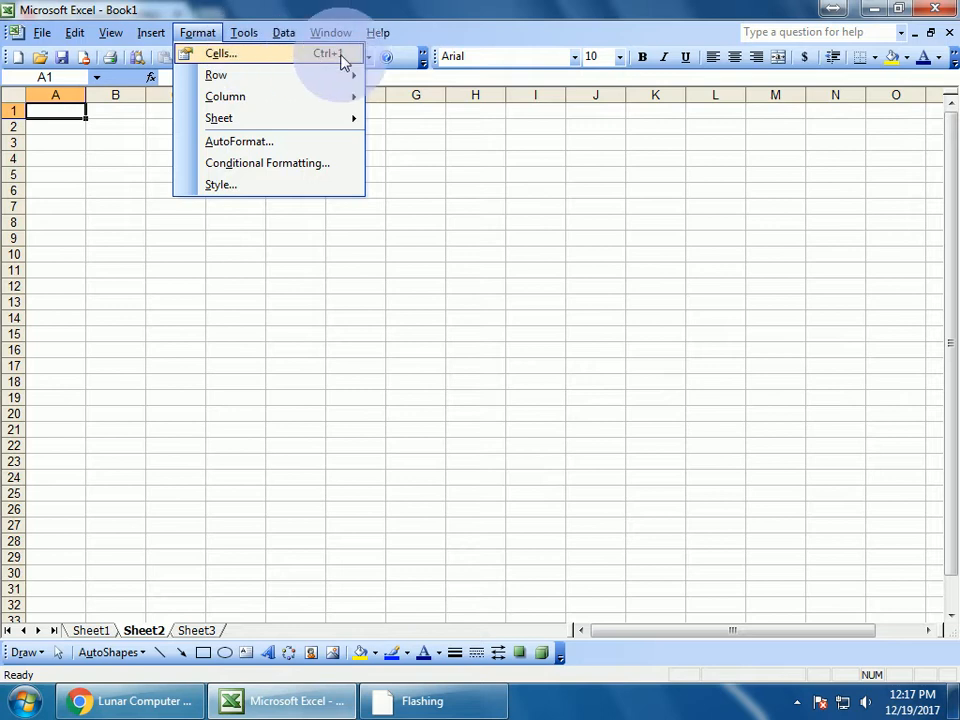
{"action": "left_click", "coordinate": [167, 285]}
{"action": "left_click", "coordinate": [165, 151]}
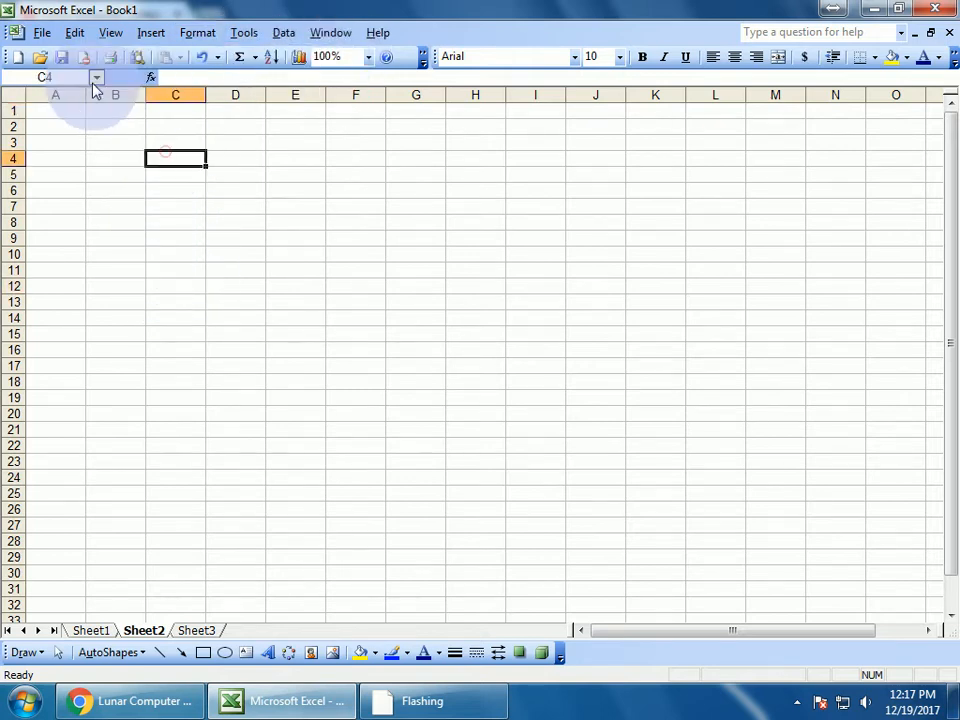
{"action": "left_click", "coordinate": [13, 95]}
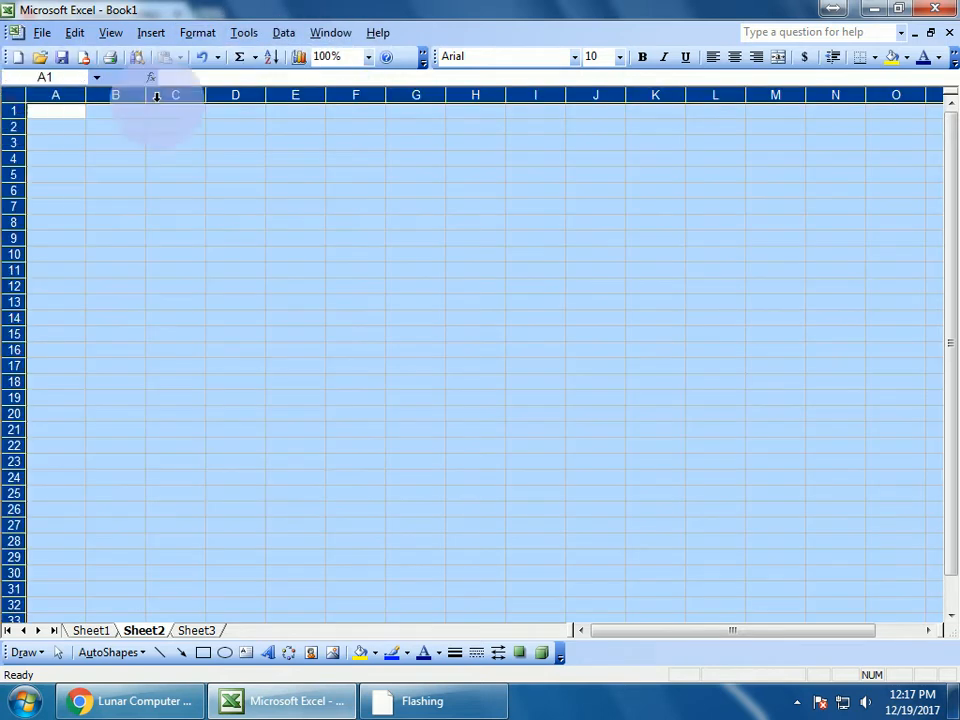
{"action": "left_click", "coordinate": [620, 57]}
{"action": "scroll", "coordinate": [617, 235], "scroll_direction": "down", "scroll_amount": 2}
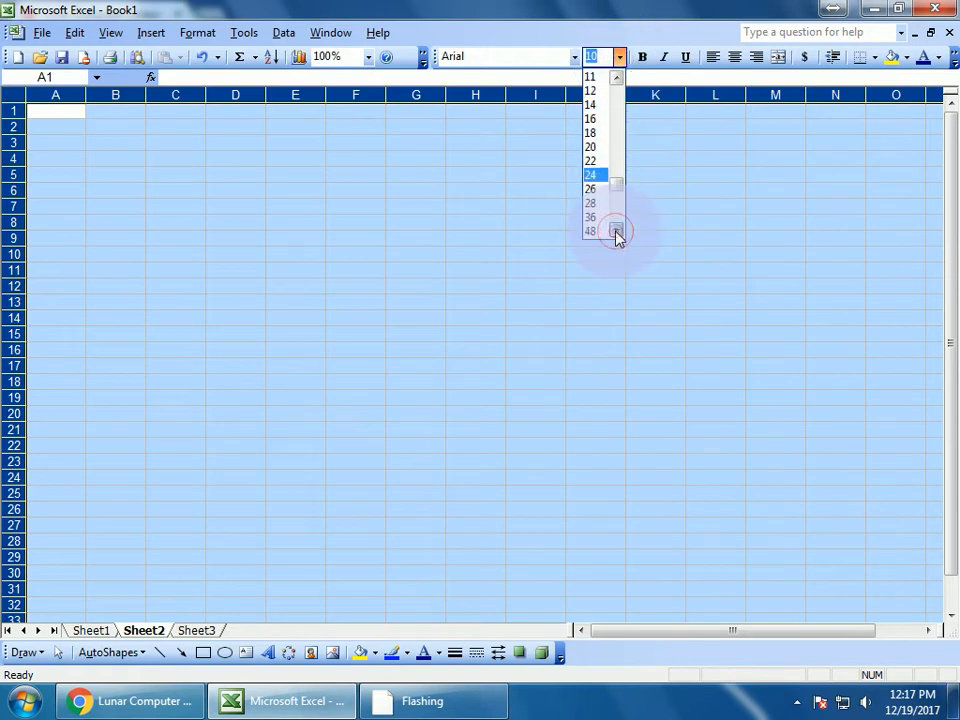
{"action": "left_click", "coordinate": [594, 212]}
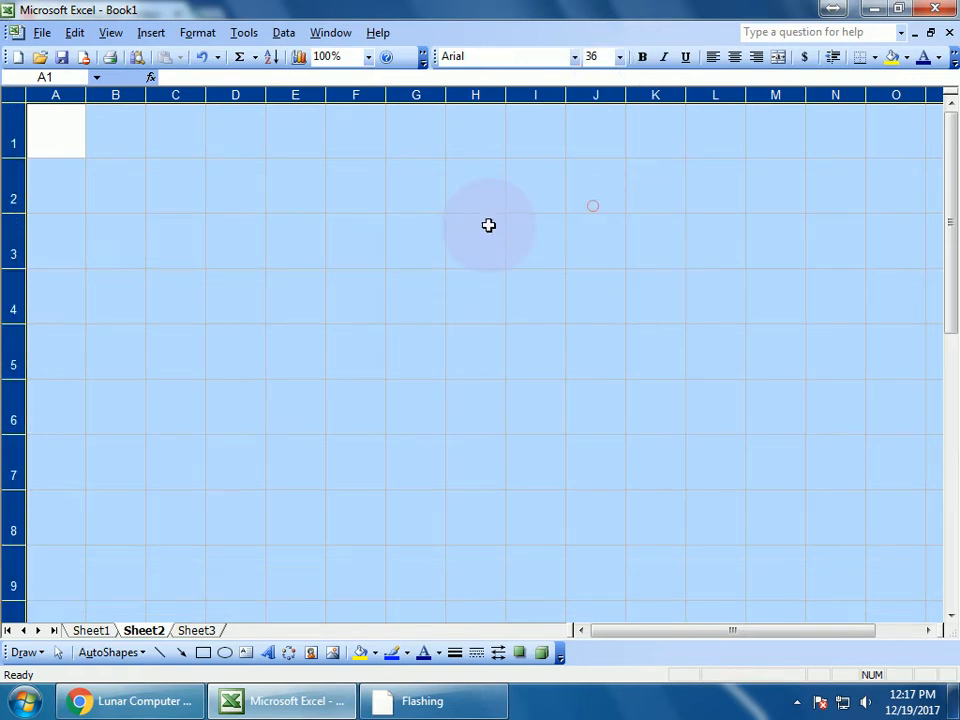
{"action": "left_click", "coordinate": [452, 236]}
Enter the heading "Cells Ctrl +" in cell D2
{"action": "left_click", "coordinate": [176, 193]}
{"action": "left_click", "coordinate": [179, 127]}
{"action": "left_click", "coordinate": [235, 175]}
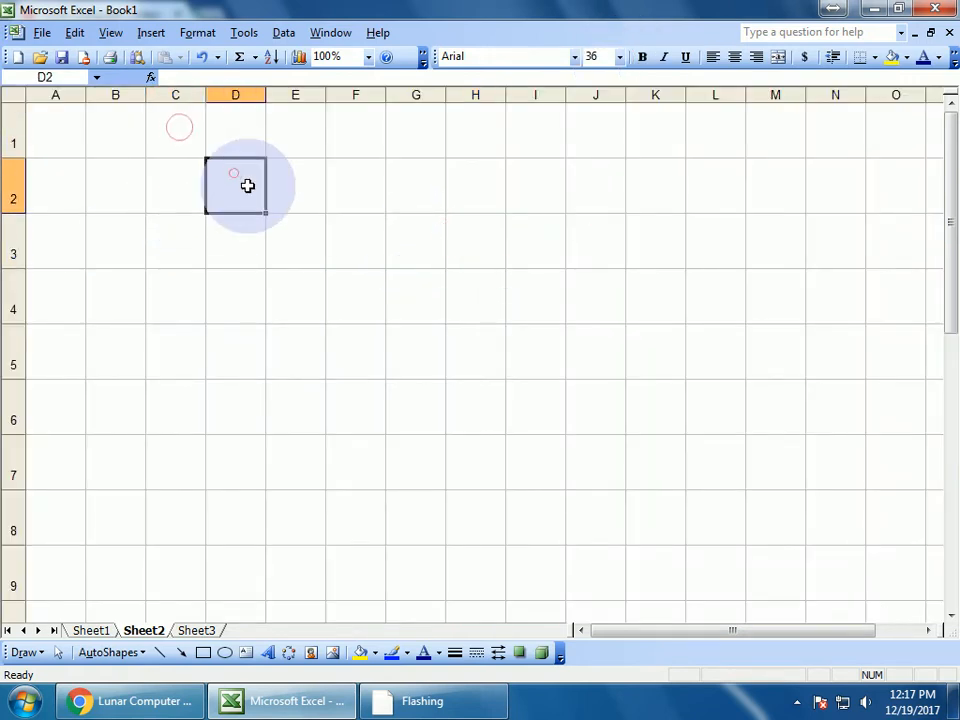
{"action": "type", "text": "Cells"}
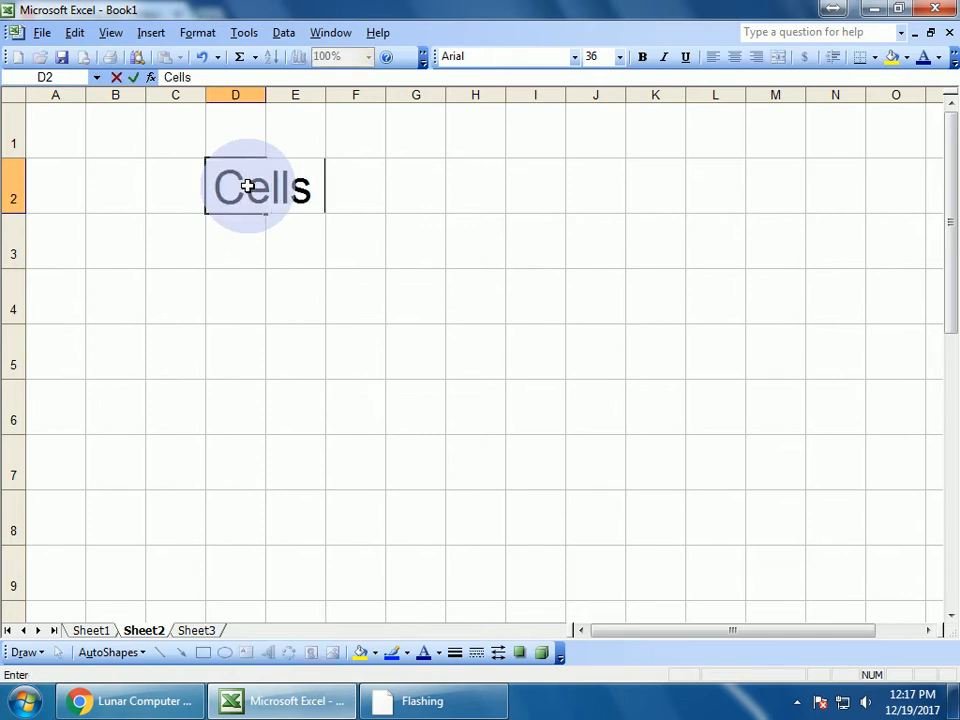
{"action": "type", "text": " Ctrl"}
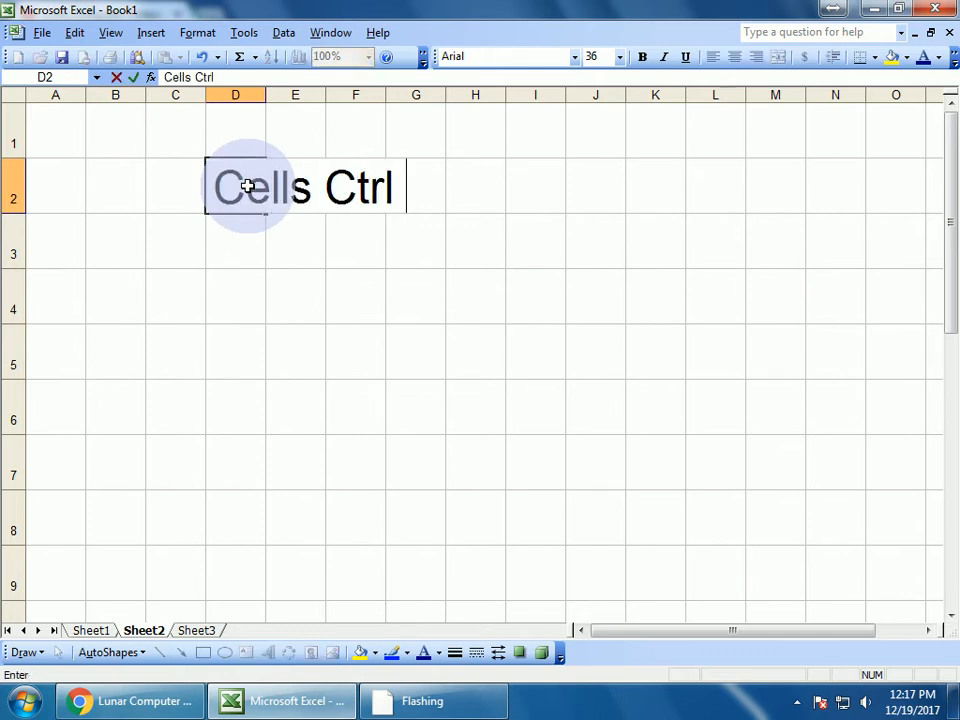
{"action": "type", "text": " +"}
{"action": "key", "text": "Return"}
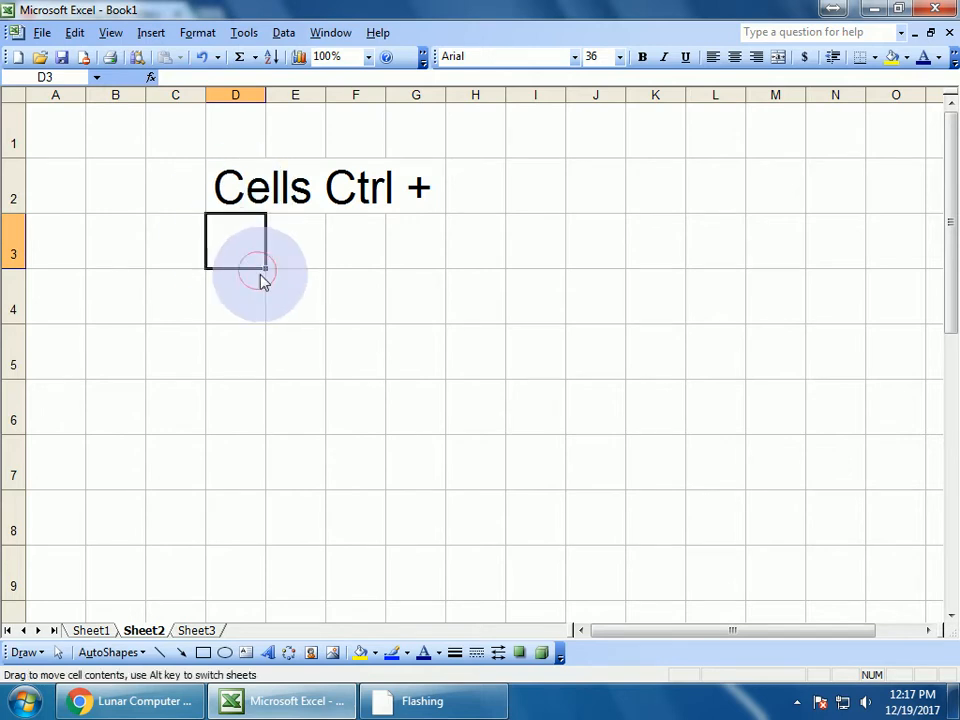
Examine the number format categories from Number through Scientific in the Format Cells dialog, leaving without applying any
{"action": "key", "text": "ctrl+1"}
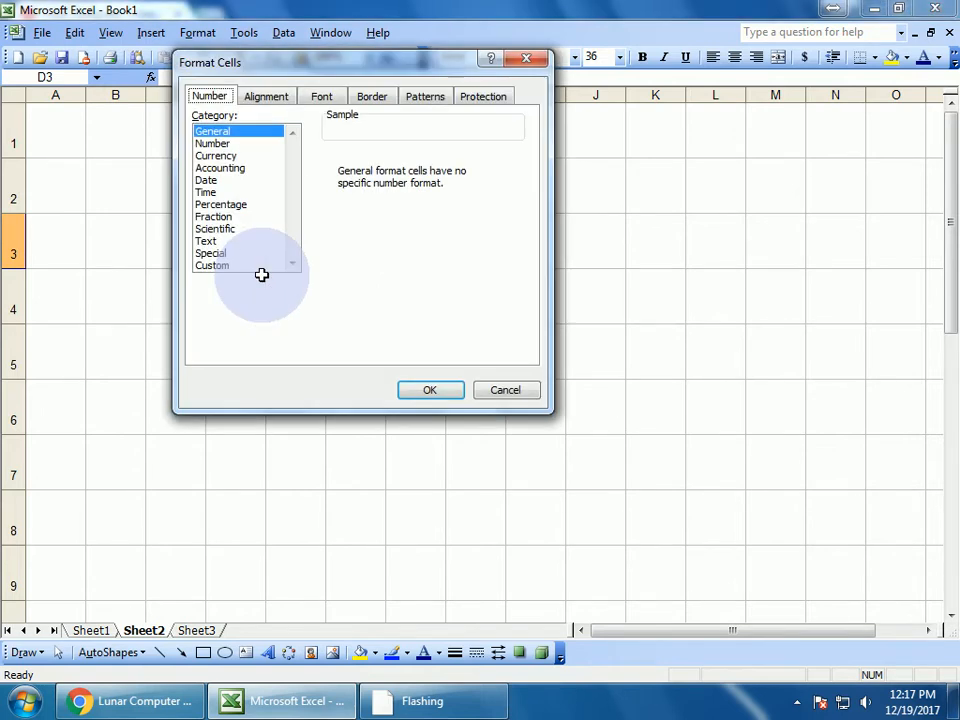
{"action": "left_click_drag", "start_coordinate": [287, 59], "coordinate": [392, 141]}
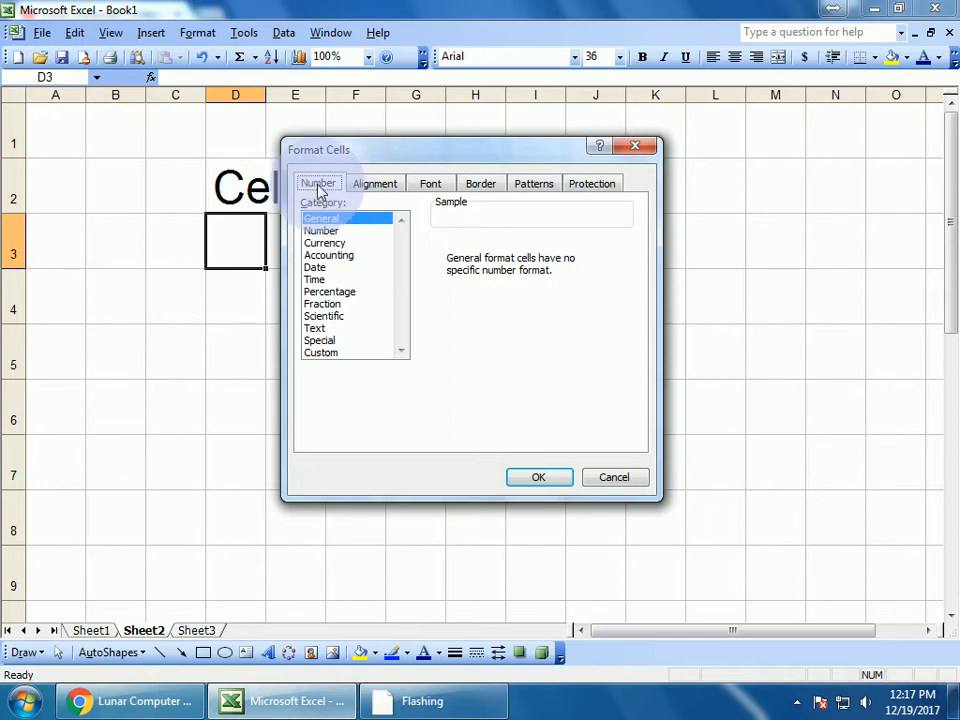
{"action": "left_click", "coordinate": [341, 231]}
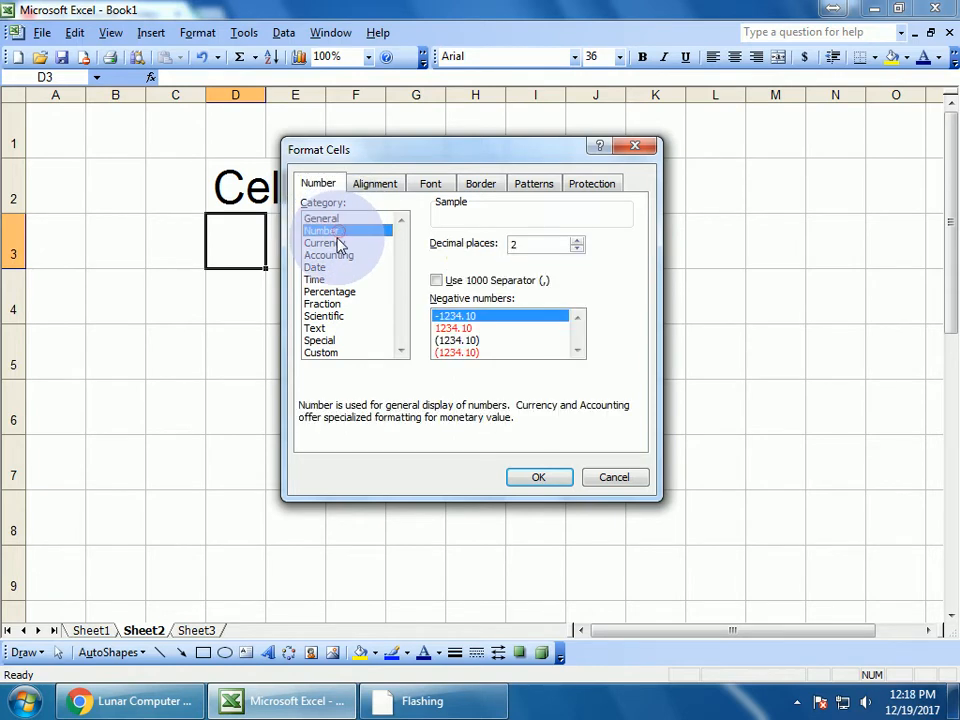
{"action": "left_click", "coordinate": [330, 243]}
{"action": "left_click", "coordinate": [332, 255]}
{"action": "left_click", "coordinate": [322, 267]}
{"action": "left_click", "coordinate": [320, 279]}
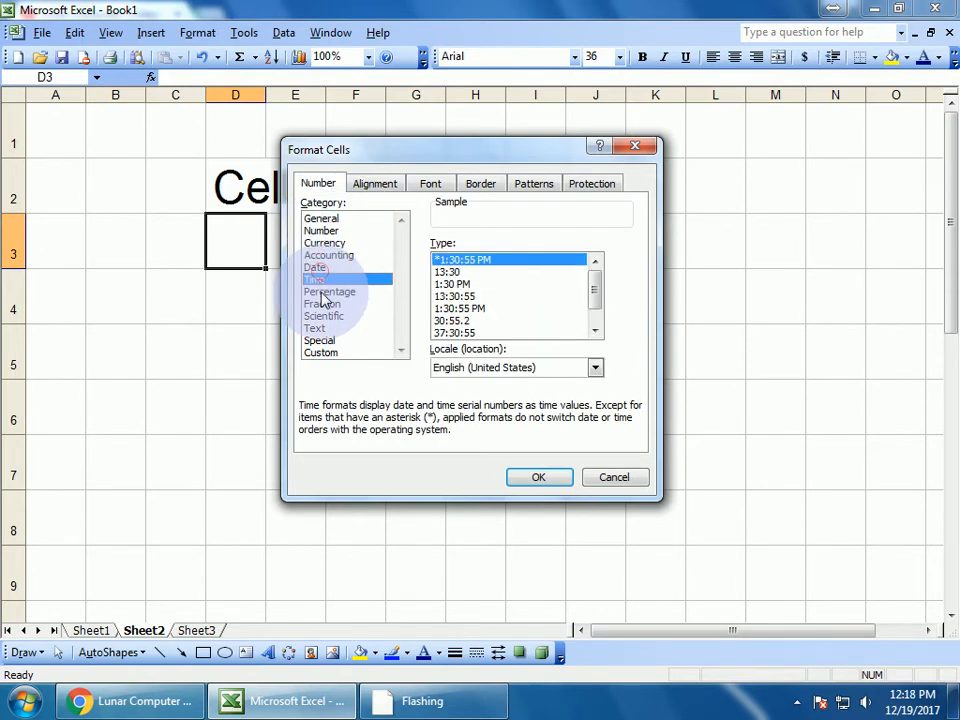
{"action": "left_click", "coordinate": [336, 292]}
{"action": "left_click", "coordinate": [328, 304]}
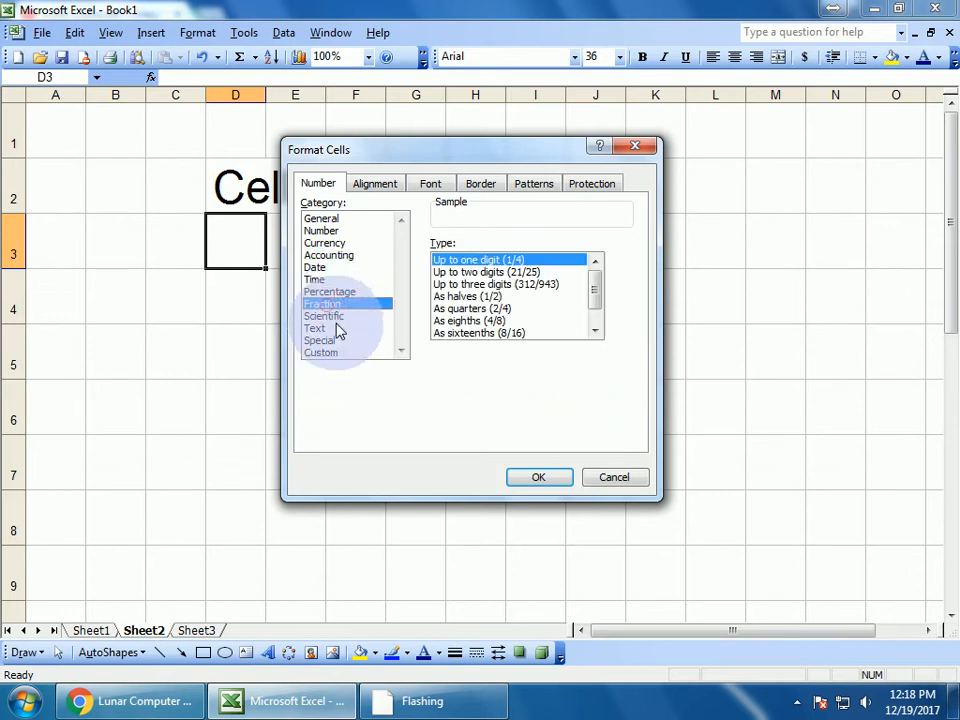
{"action": "left_click", "coordinate": [330, 317]}
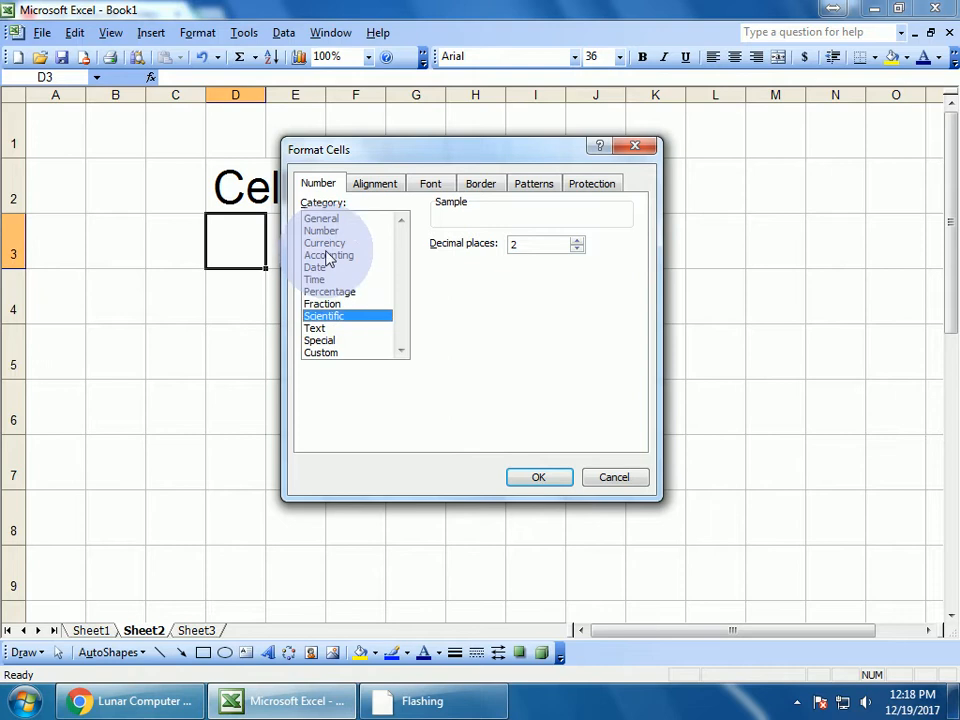
{"action": "left_click", "coordinate": [612, 479]}
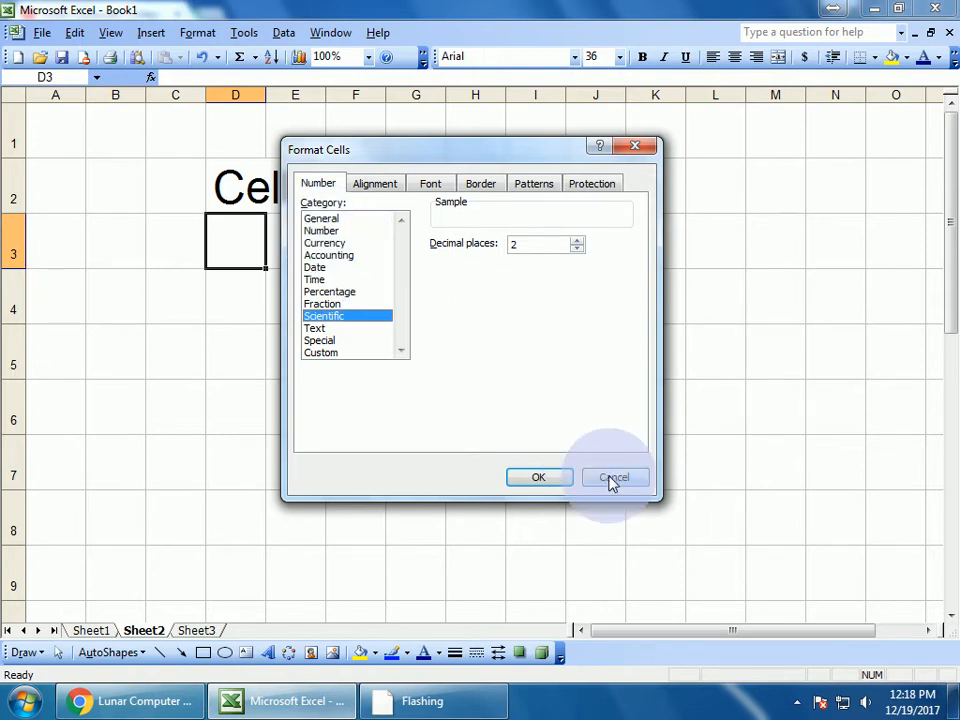
{"action": "left_click", "coordinate": [489, 450]}
Enter the label "General" in cell D4
{"action": "left_click", "coordinate": [233, 300]}
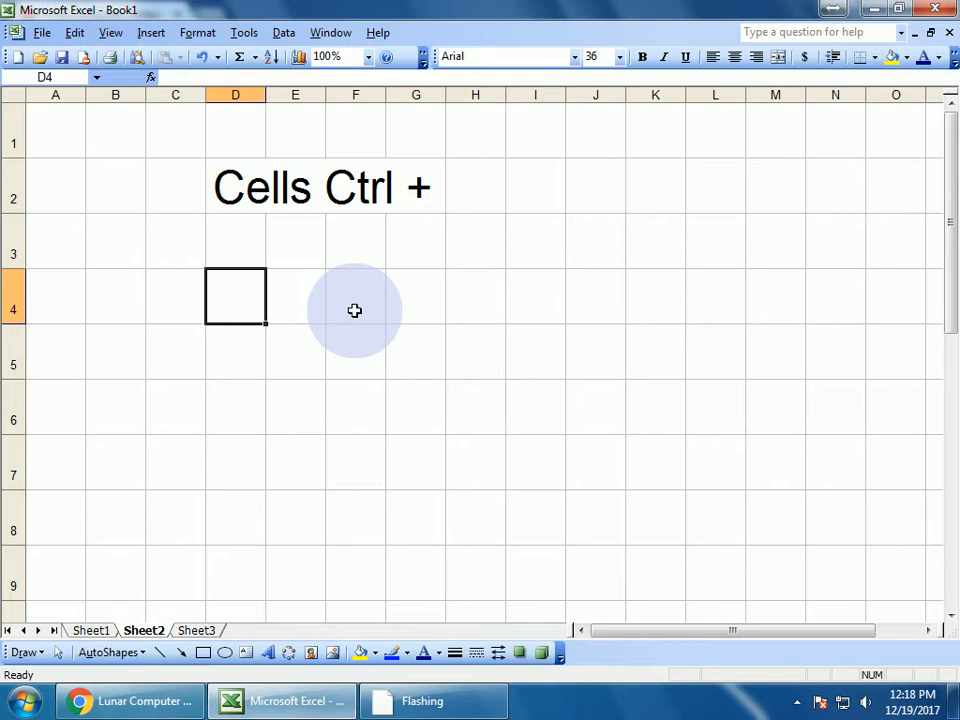
{"action": "type", "text": "Num"}
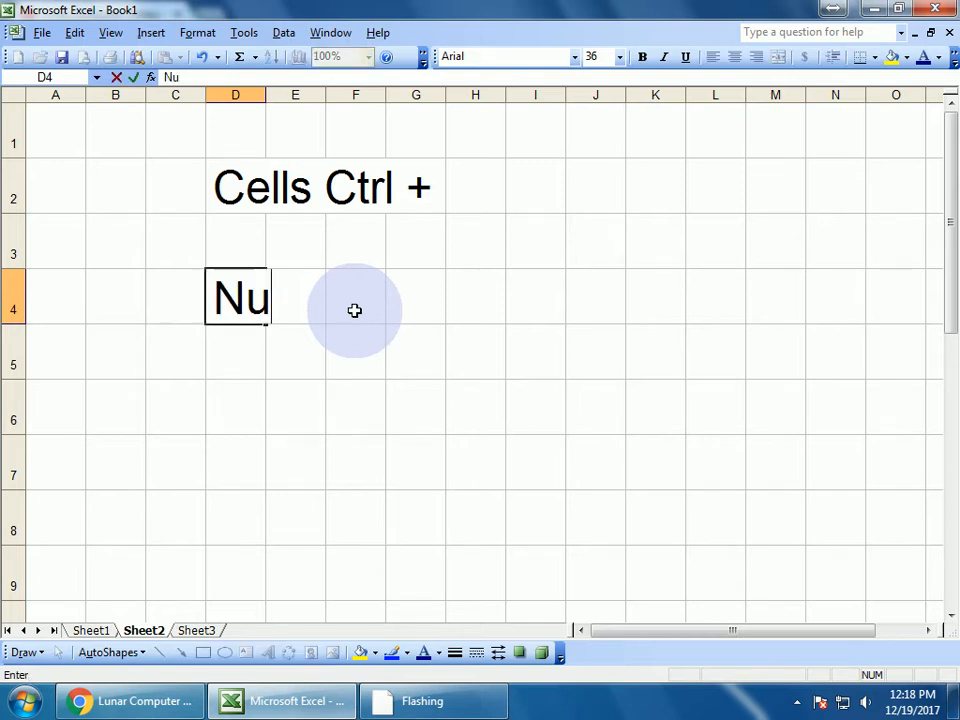
{"action": "key", "text": "BackSpace"}
{"action": "key", "text": "BackSpace"}
{"action": "key", "text": "BackSpace"}
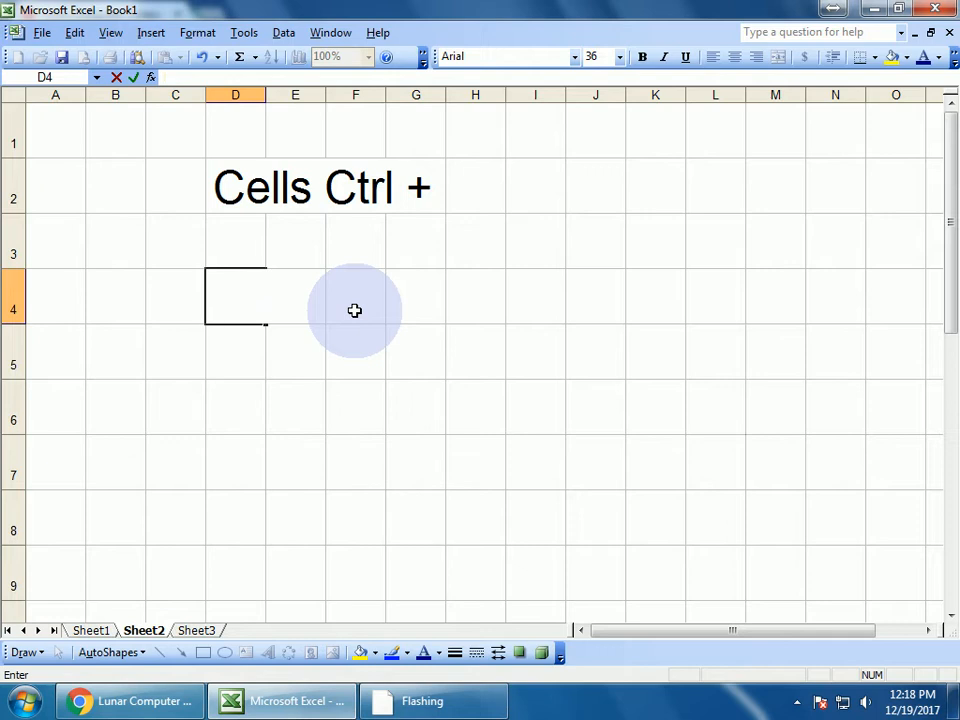
{"action": "type", "text": "General"}
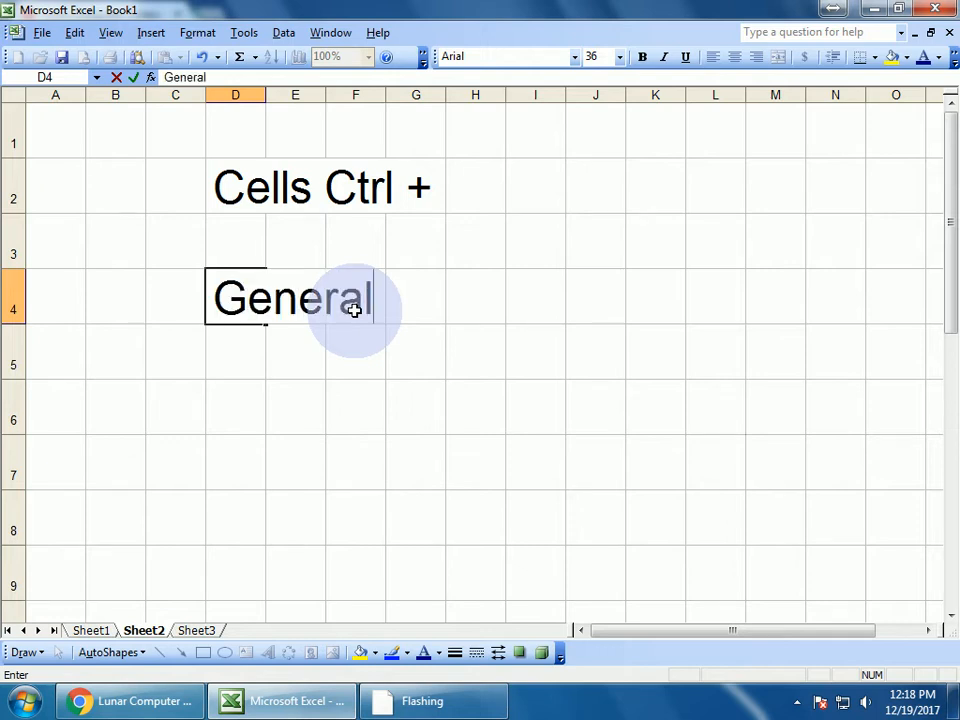
{"action": "key", "text": "Return"}
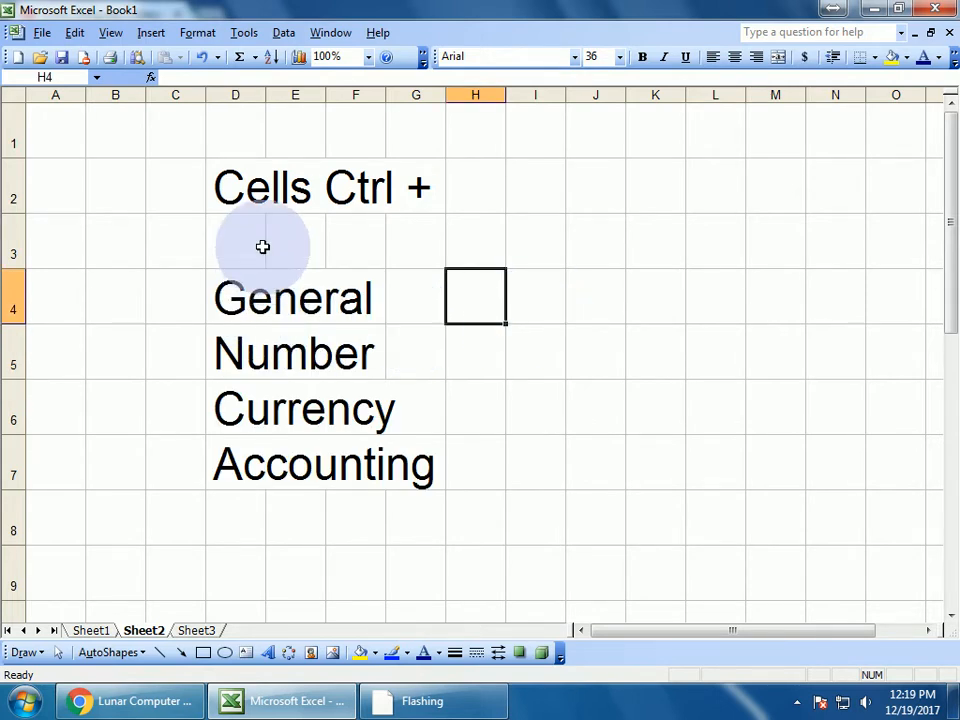
{"action": "left_click", "coordinate": [280, 309]}
{"action": "left_click", "coordinate": [269, 360]}
{"action": "left_click", "coordinate": [268, 405]}
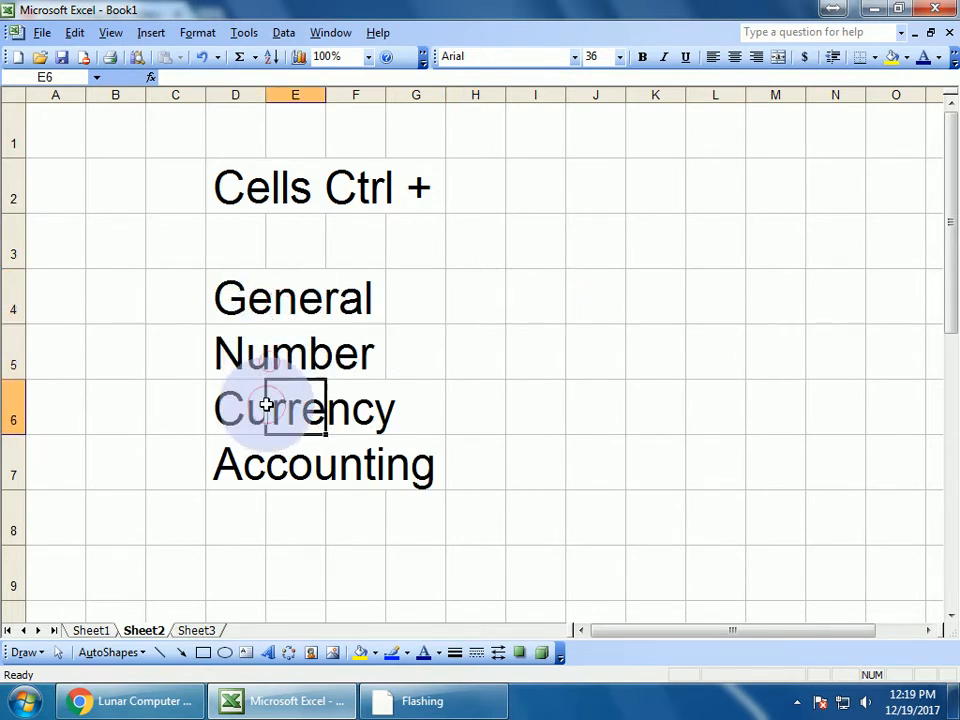
{"action": "left_click", "coordinate": [228, 457]}
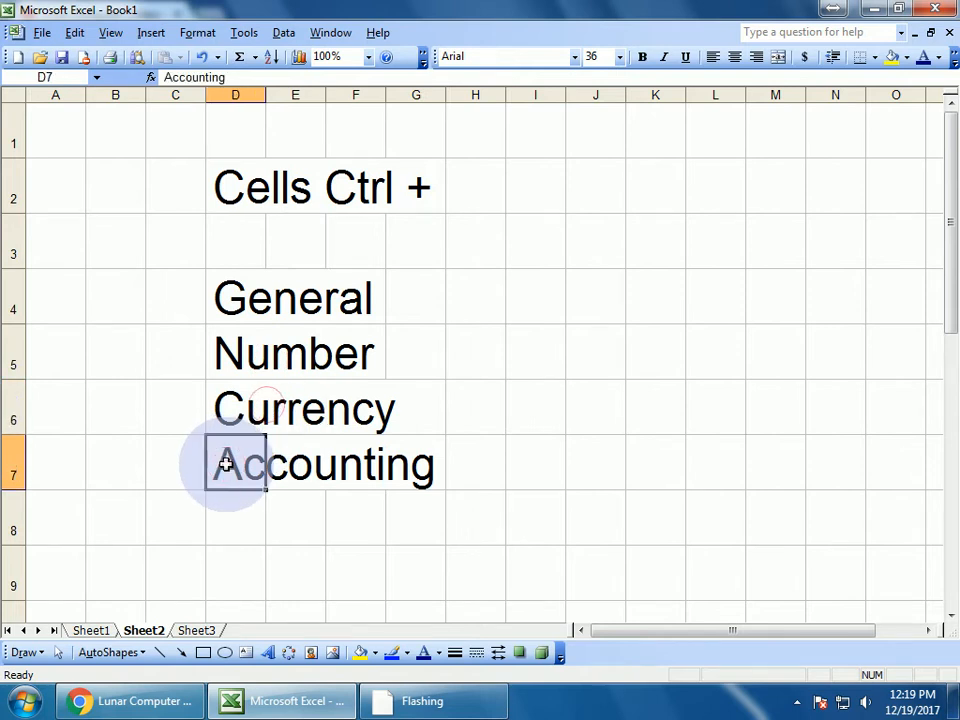
{"action": "left_click", "coordinate": [236, 295]}
{"action": "left_click", "coordinate": [236, 348]}
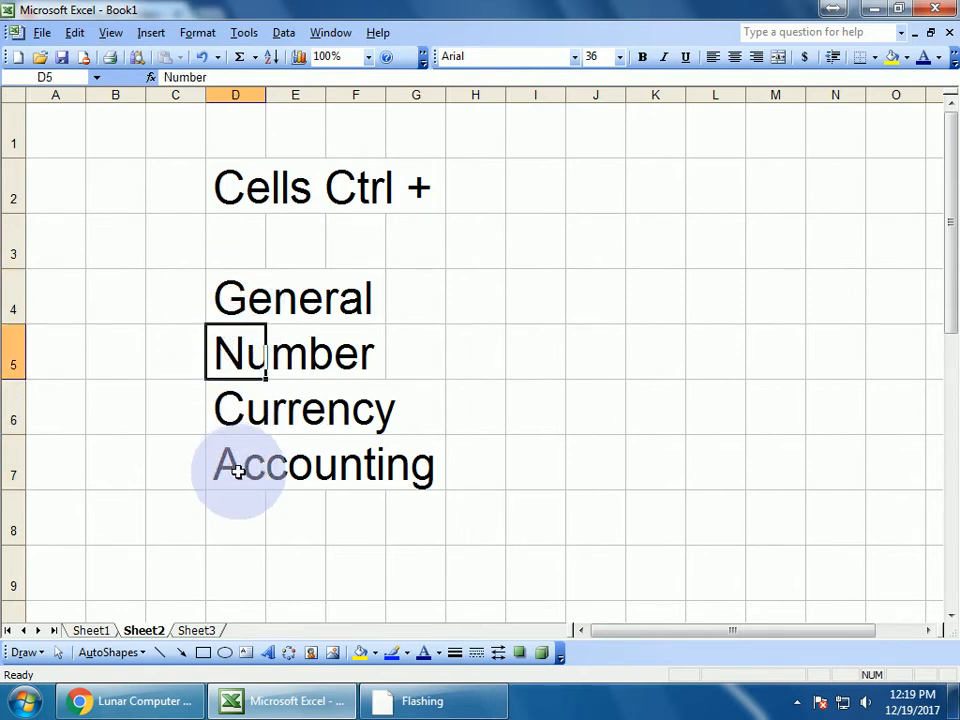
Enter the sample value 10 in cells H4 and H5, beside the General and Number labels
{"action": "left_click", "coordinate": [462, 312]}
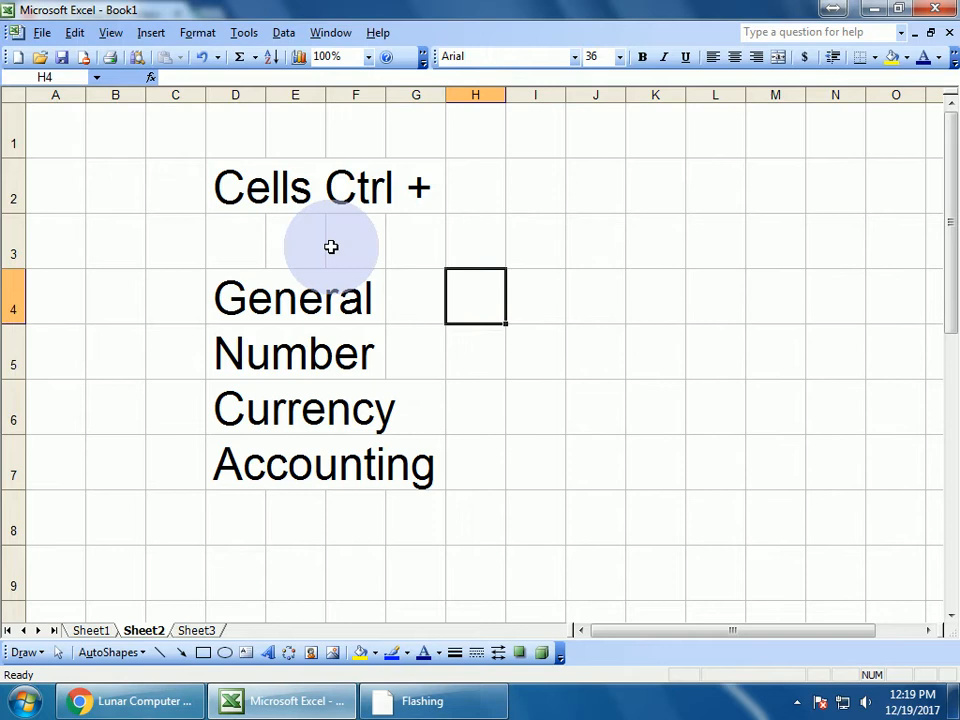
{"action": "type", "text": "00"}
{"action": "key", "text": "BackSpace"}
{"action": "key", "text": "BackSpace"}
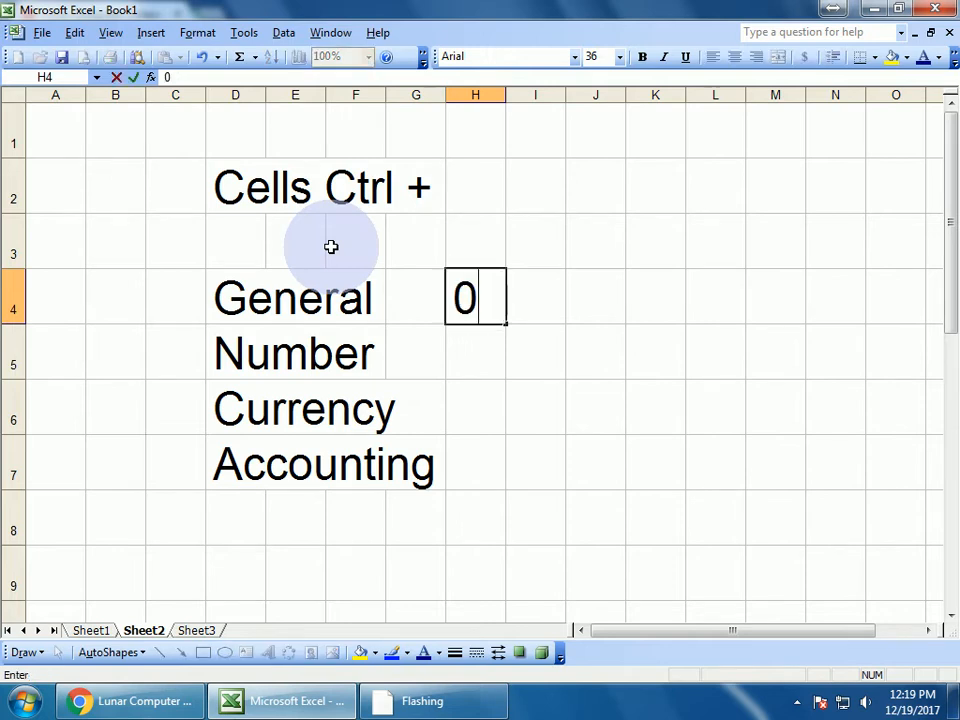
{"action": "type", "text": "0"}
{"action": "key", "text": "BackSpace"}
{"action": "type", "text": "10"}
{"action": "key", "text": "Return"}
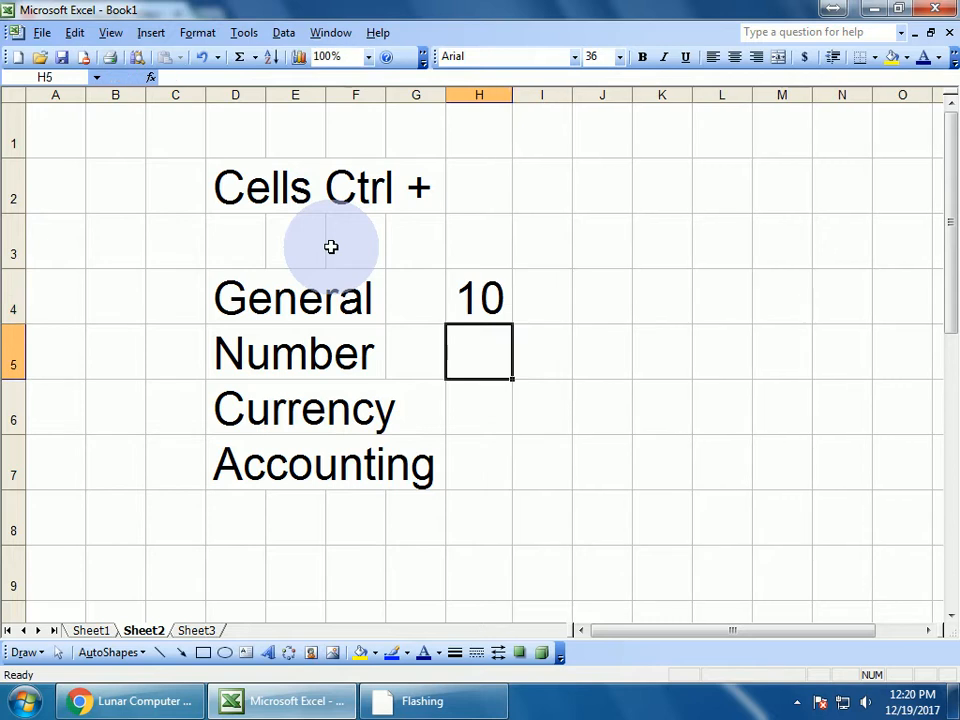
{"action": "type", "text": "10"}
{"action": "key", "text": "Return"}
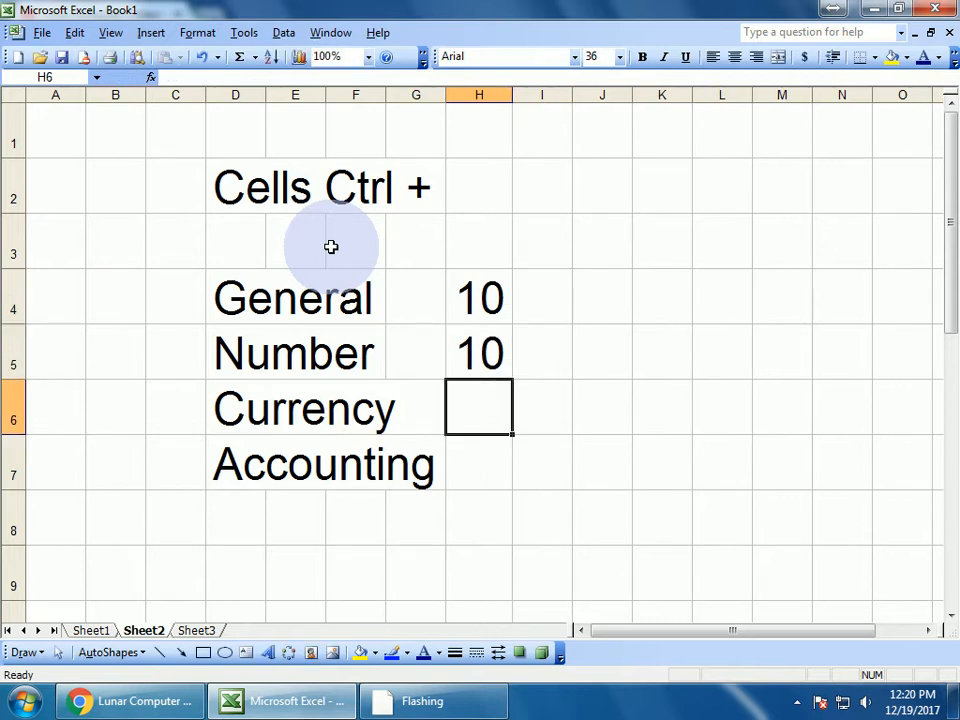
Enter the sample value 10 in cells H6 and H7, beside the Currency and Accounting labels
{"action": "type", "text": "10"}
{"action": "key", "text": "Return"}
{"action": "type", "text": "10"}
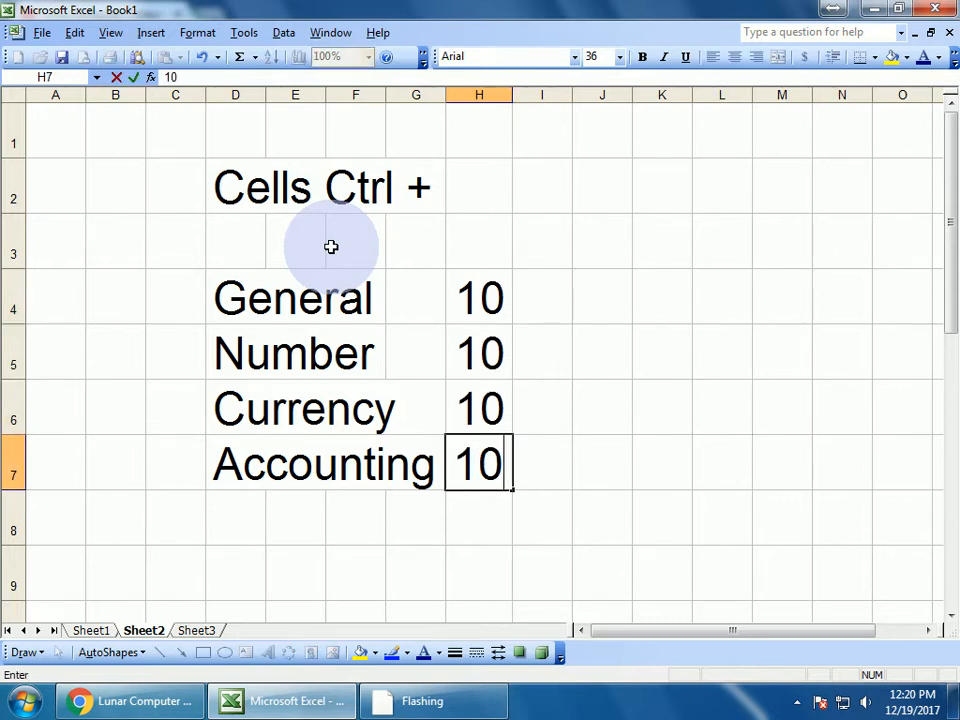
{"action": "key", "text": "Return"}
Format cell H5 with the Number category, using 2 decimal places and the 1000 separator
{"action": "left_click", "coordinate": [476, 291]}
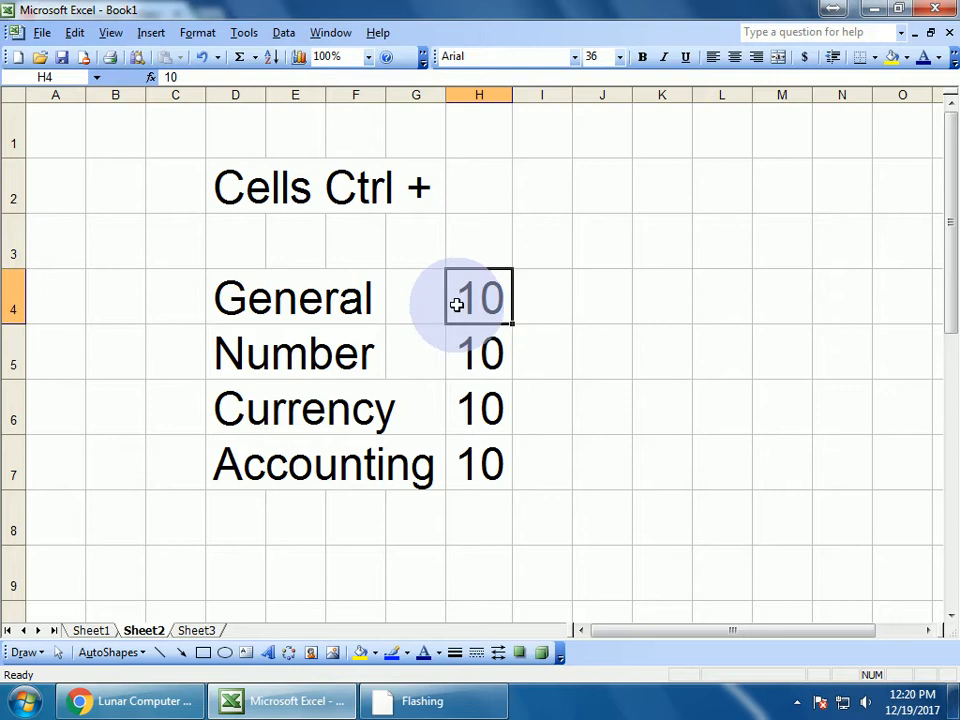
{"action": "left_click", "coordinate": [466, 357]}
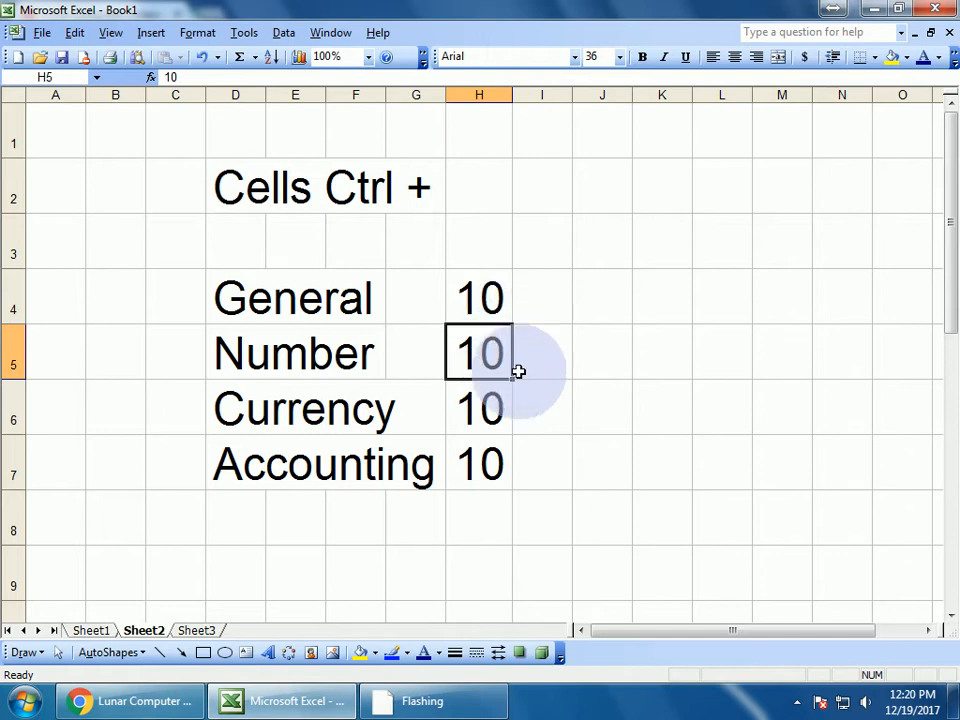
{"action": "left_click", "coordinate": [197, 32]}
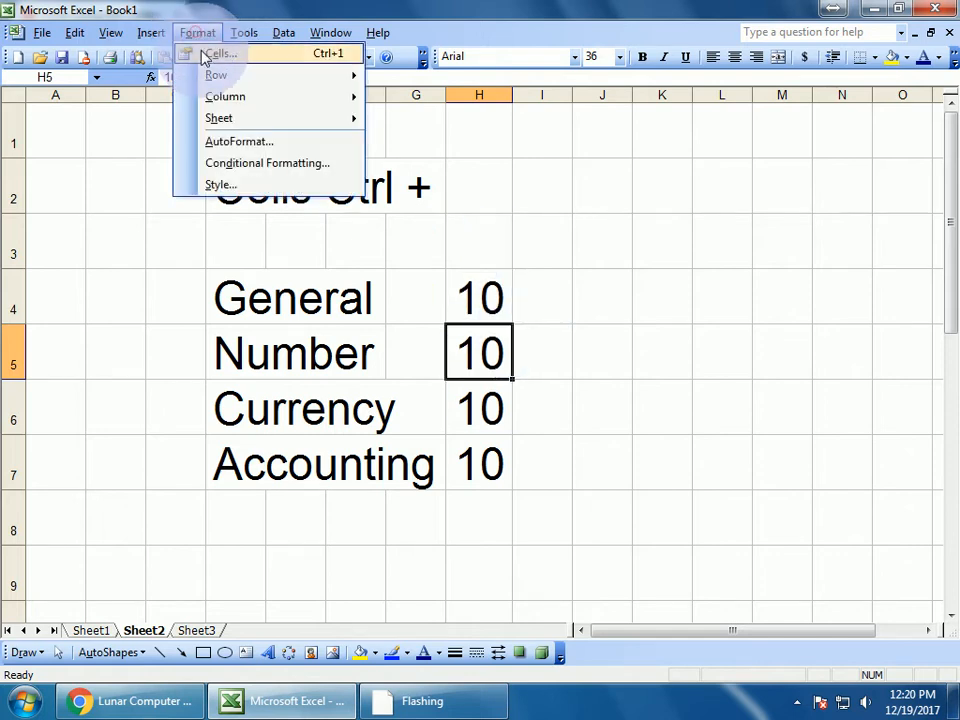
{"action": "left_click", "coordinate": [210, 56]}
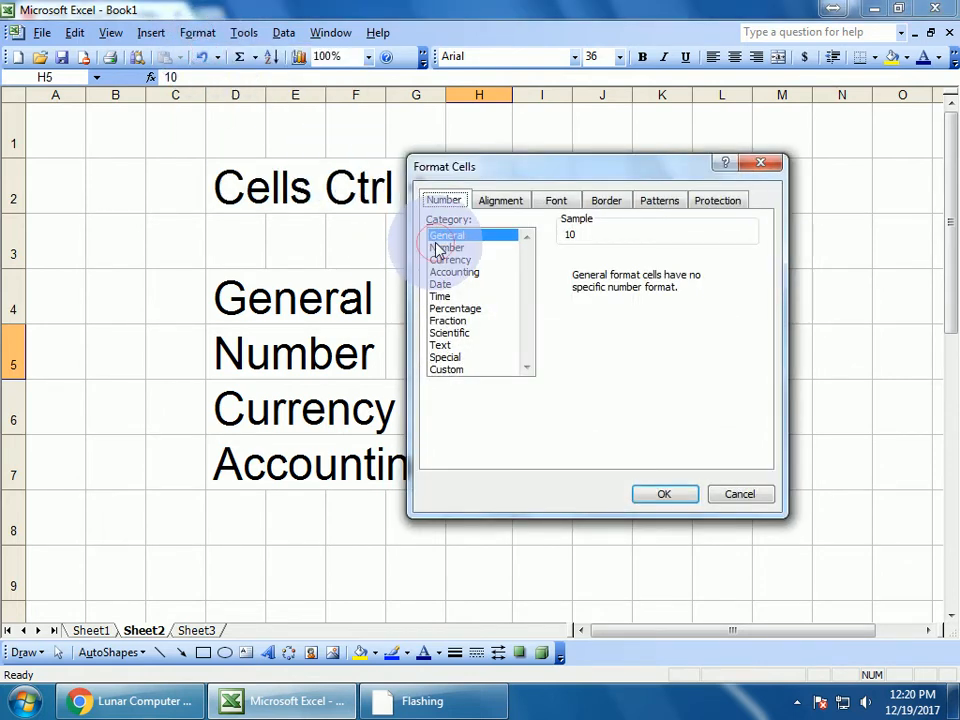
{"action": "left_click", "coordinate": [447, 247]}
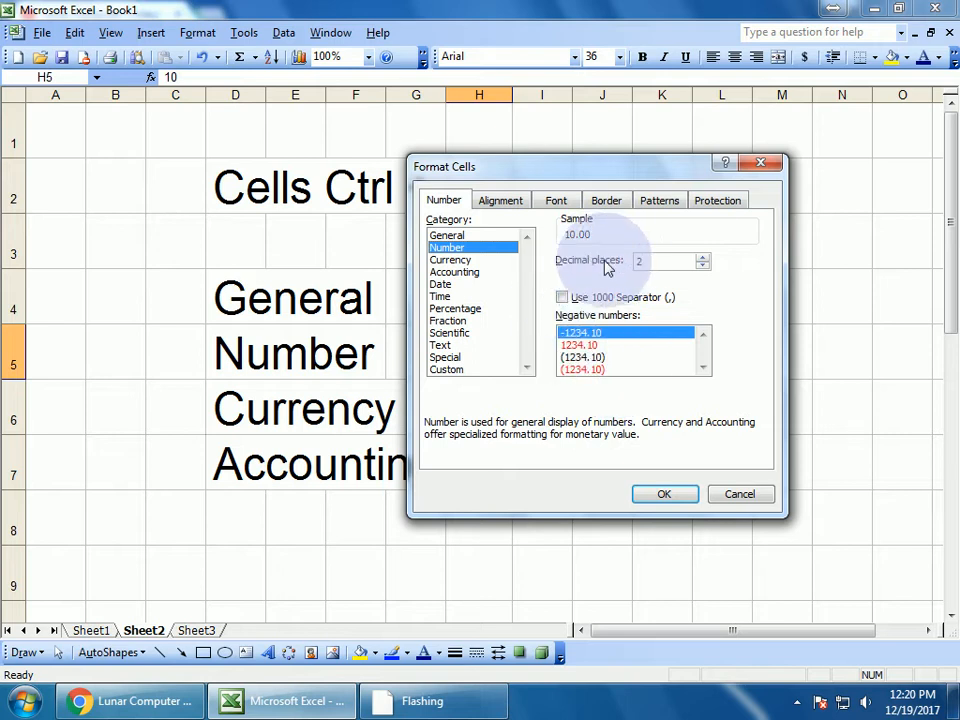
{"action": "left_click", "coordinate": [660, 262]}
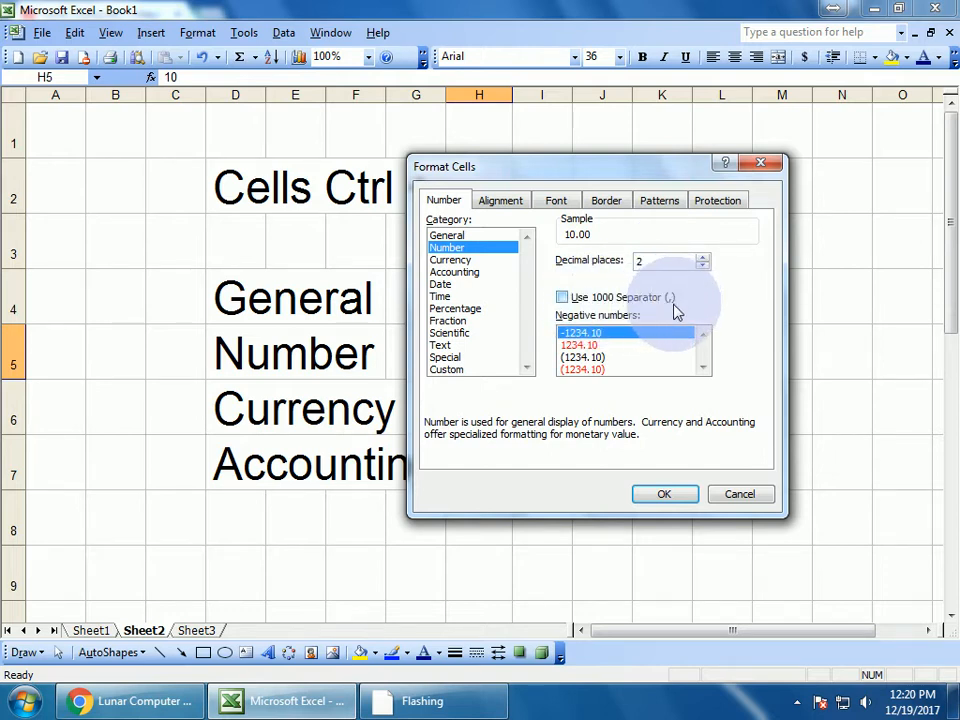
{"action": "left_click", "coordinate": [590, 298]}
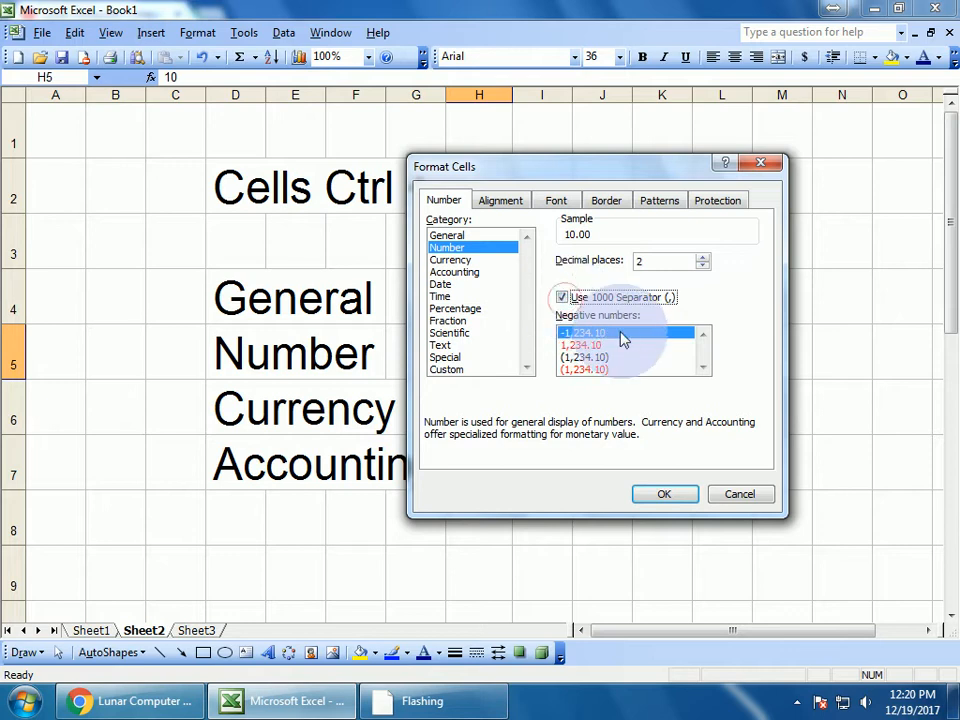
{"action": "left_click", "coordinate": [664, 495]}
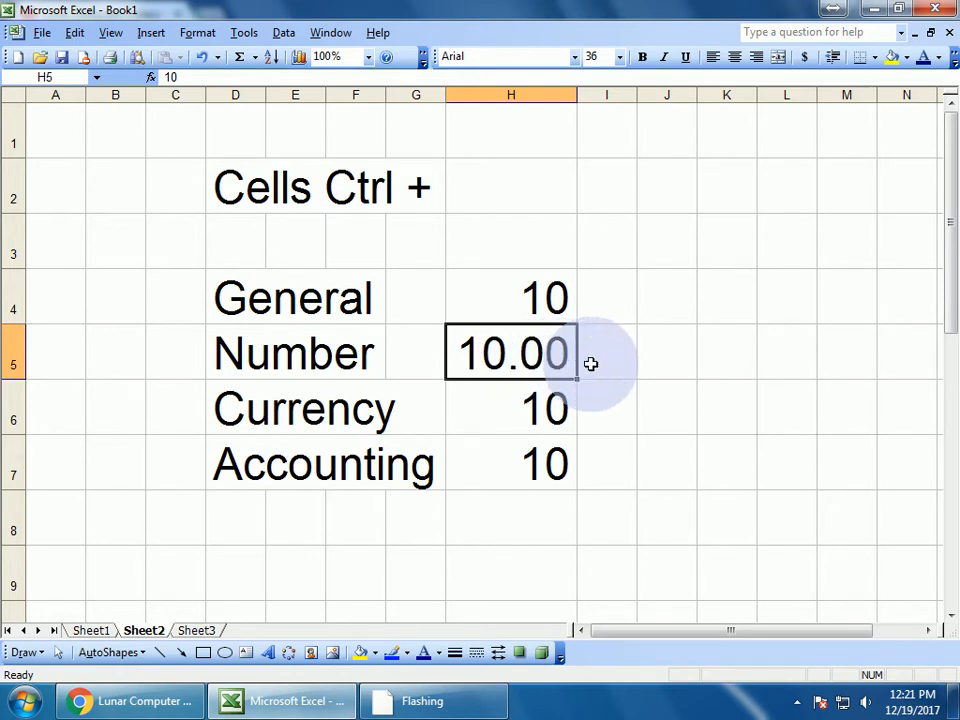
{"action": "type", "text": "1"}
{"action": "key", "text": "Return"}
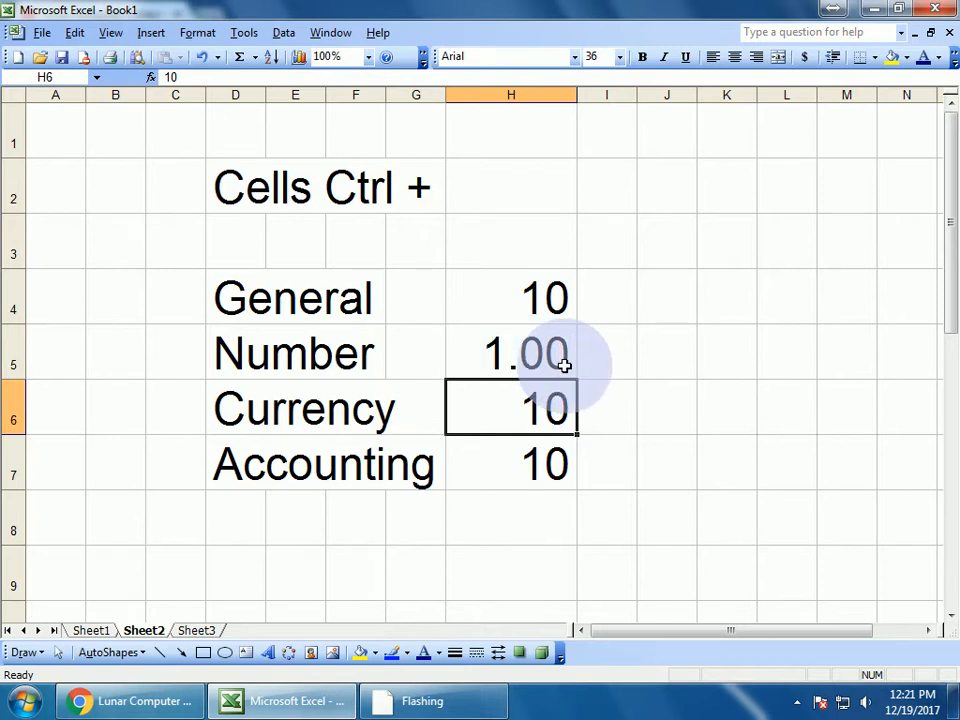
{"action": "type", "text": "100"}
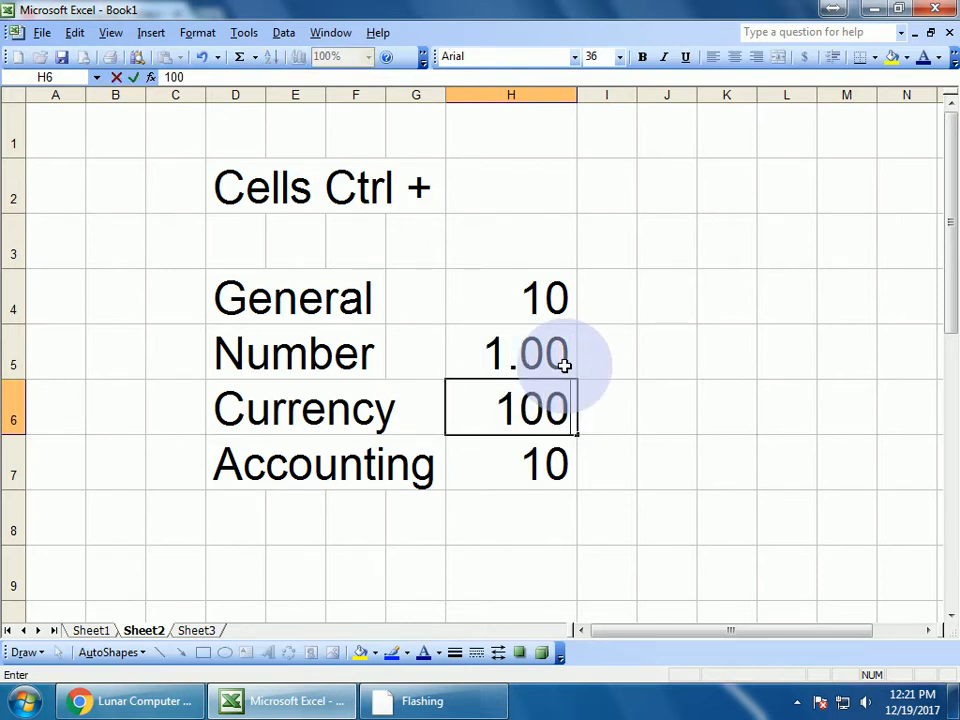
{"action": "key", "text": "Escape"}
Replace the sample value in cell H5, beside the Number label, with 1000
{"action": "left_click", "coordinate": [555, 361]}
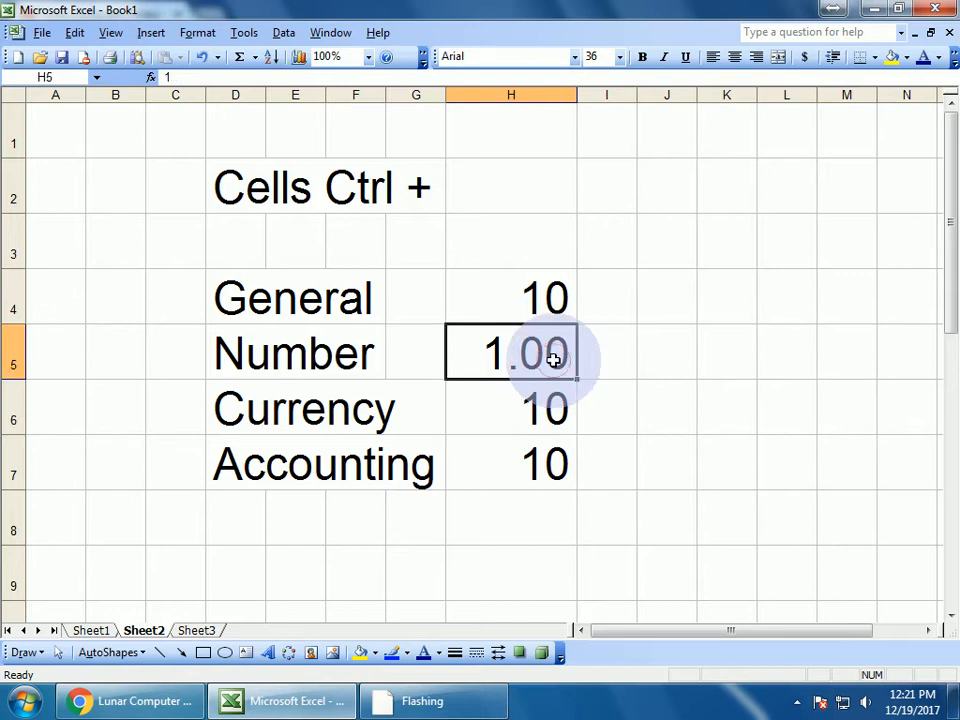
{"action": "type", "text": "1000"}
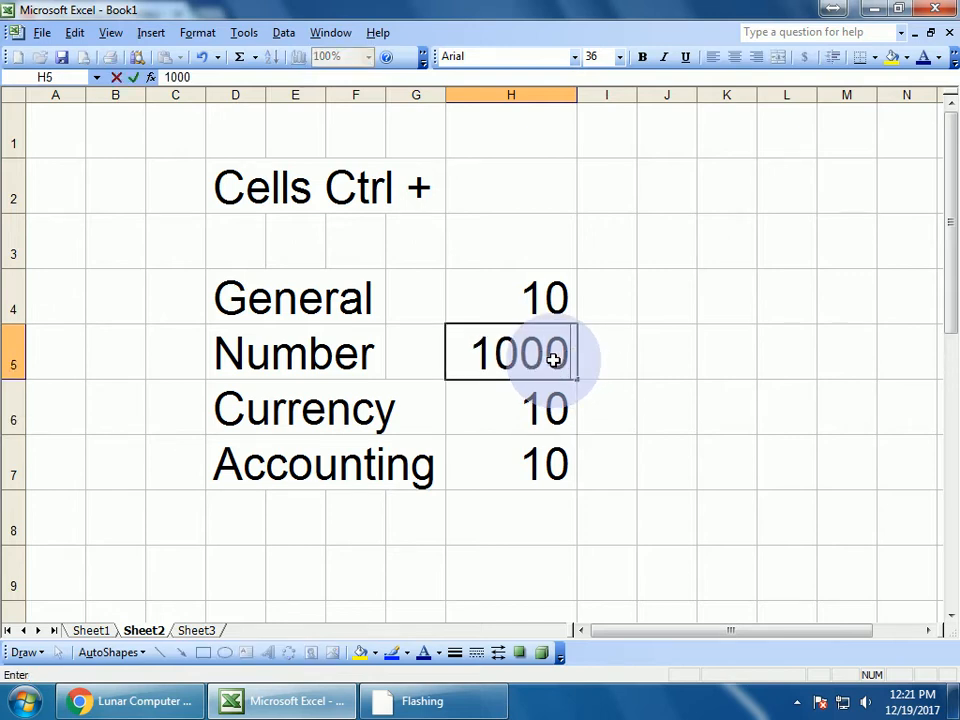
{"action": "key", "text": "Return"}
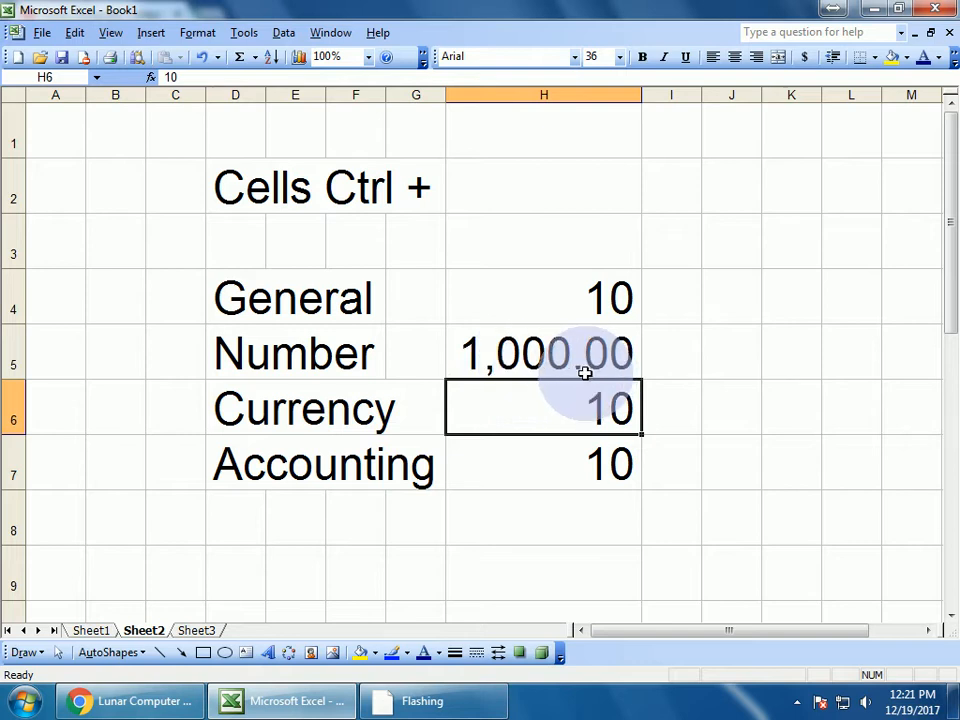
{"action": "left_click", "coordinate": [501, 369]}
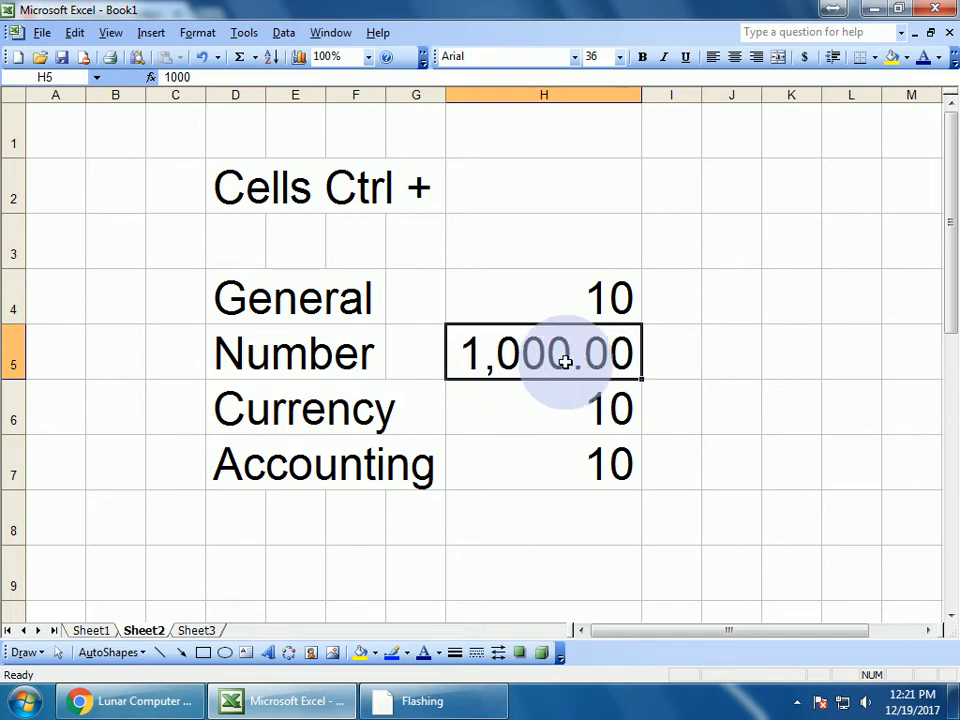
Format cell H6 as Currency with the PKR symbol, 2 decimal places and negative numbers shown as -PKR 1,234.10
{"action": "left_click", "coordinate": [548, 407]}
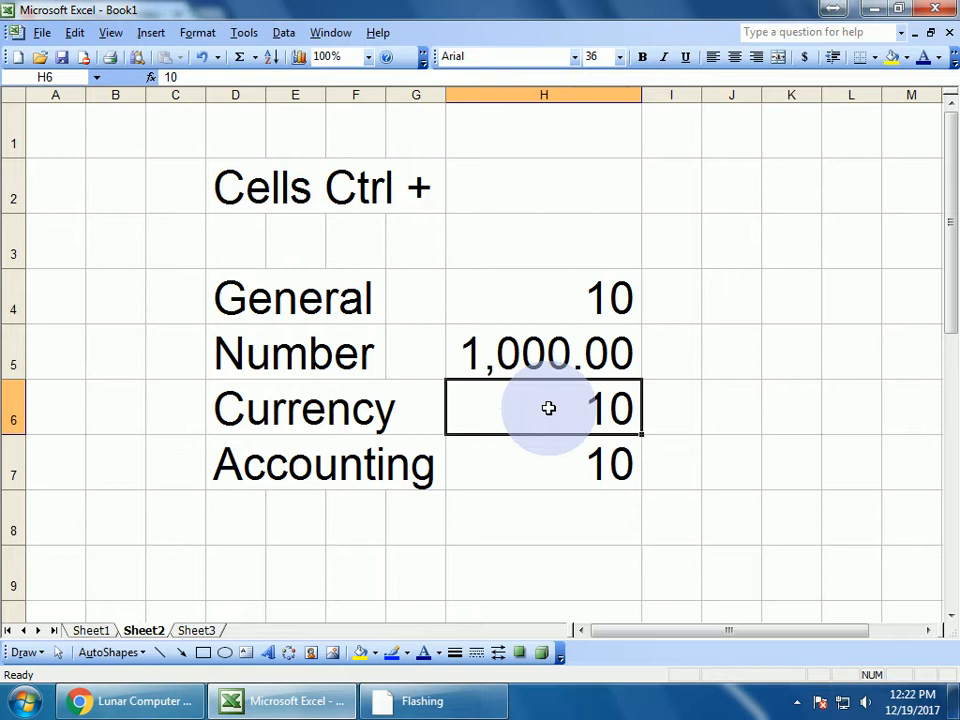
{"action": "left_click", "coordinate": [536, 441]}
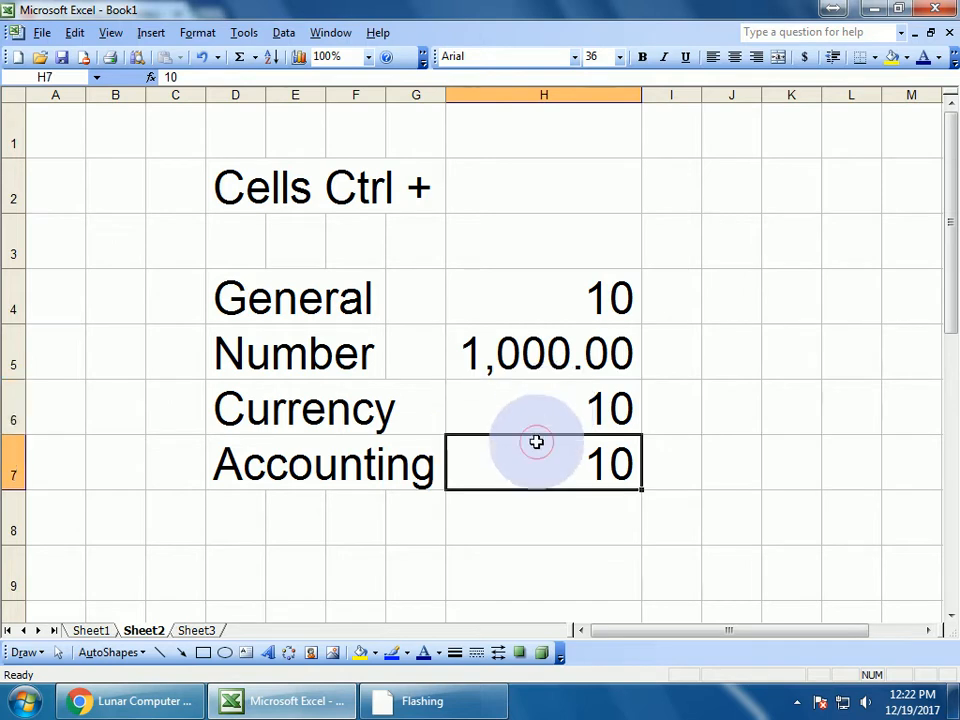
{"action": "left_click", "coordinate": [536, 413]}
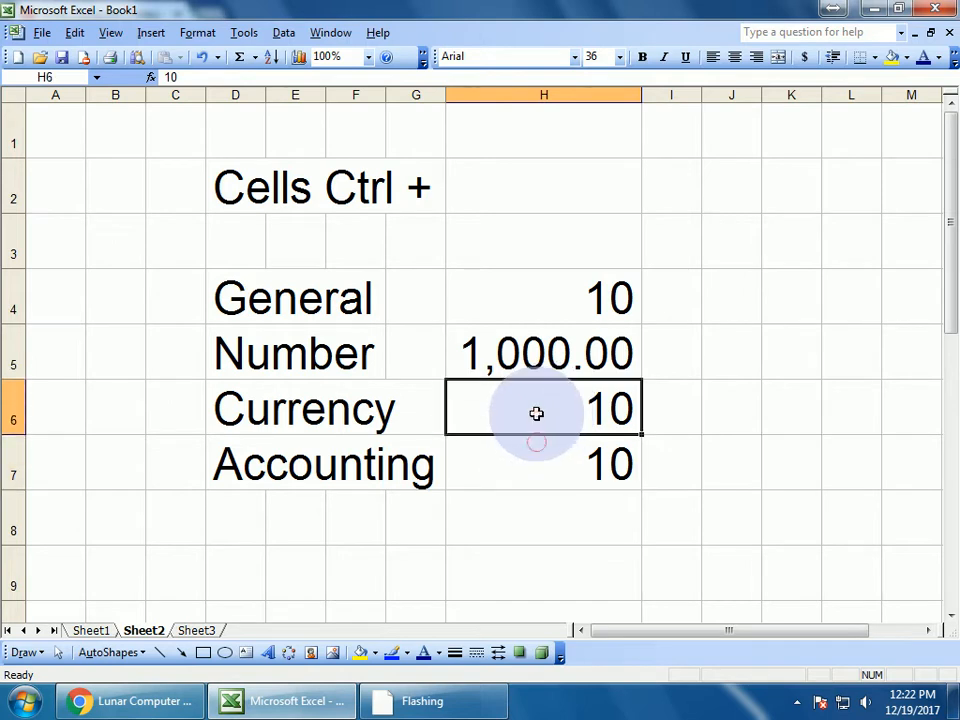
{"action": "left_click", "coordinate": [197, 32]}
{"action": "left_click", "coordinate": [215, 54]}
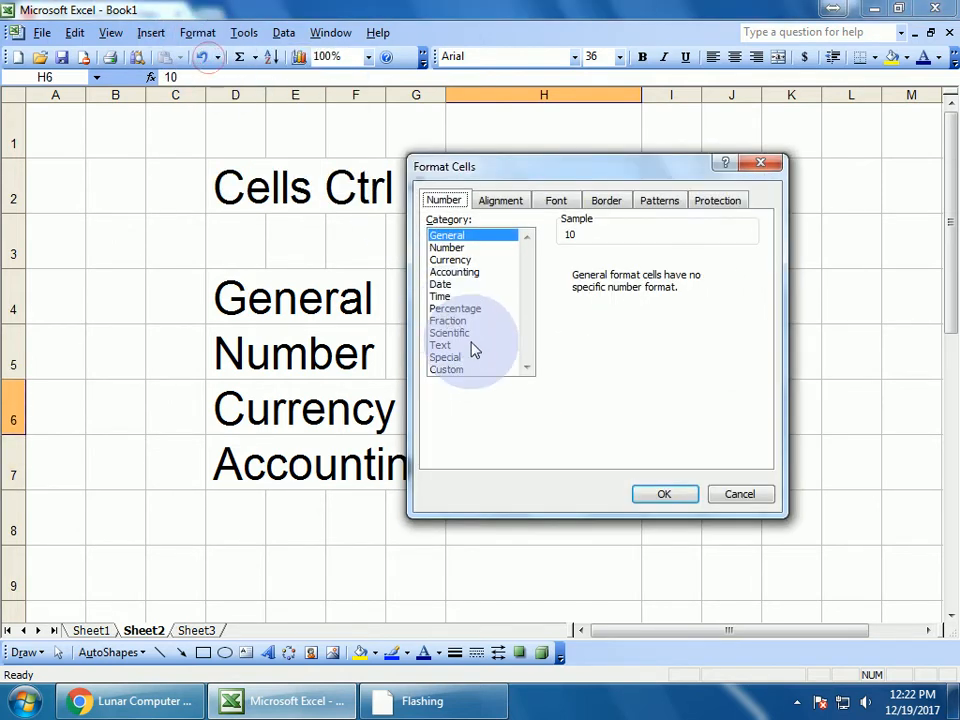
{"action": "left_click", "coordinate": [450, 261]}
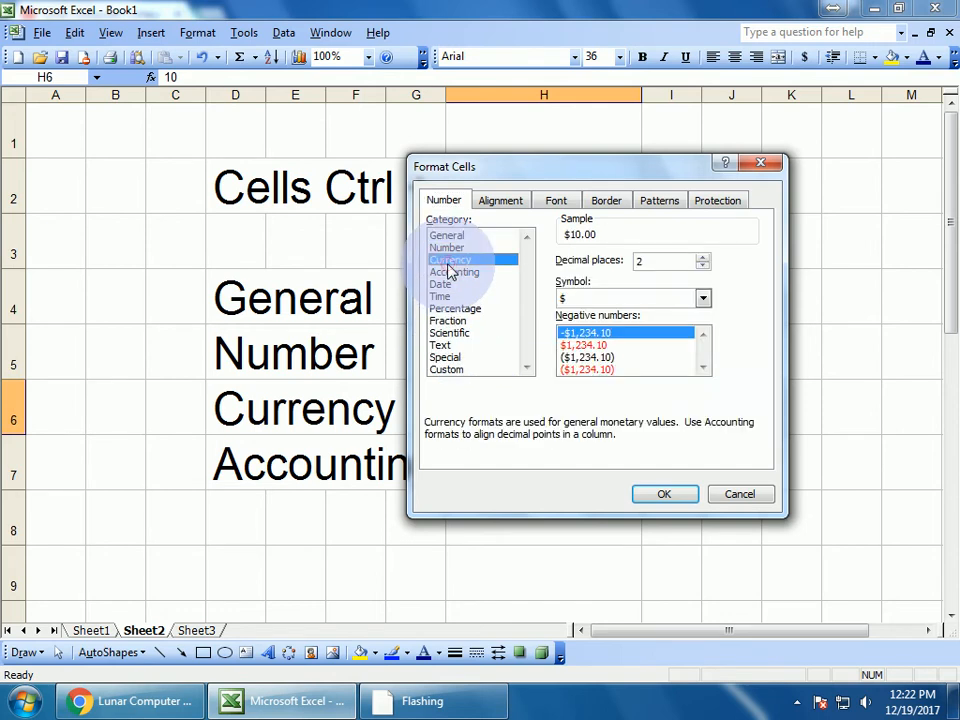
{"action": "left_click", "coordinate": [573, 305]}
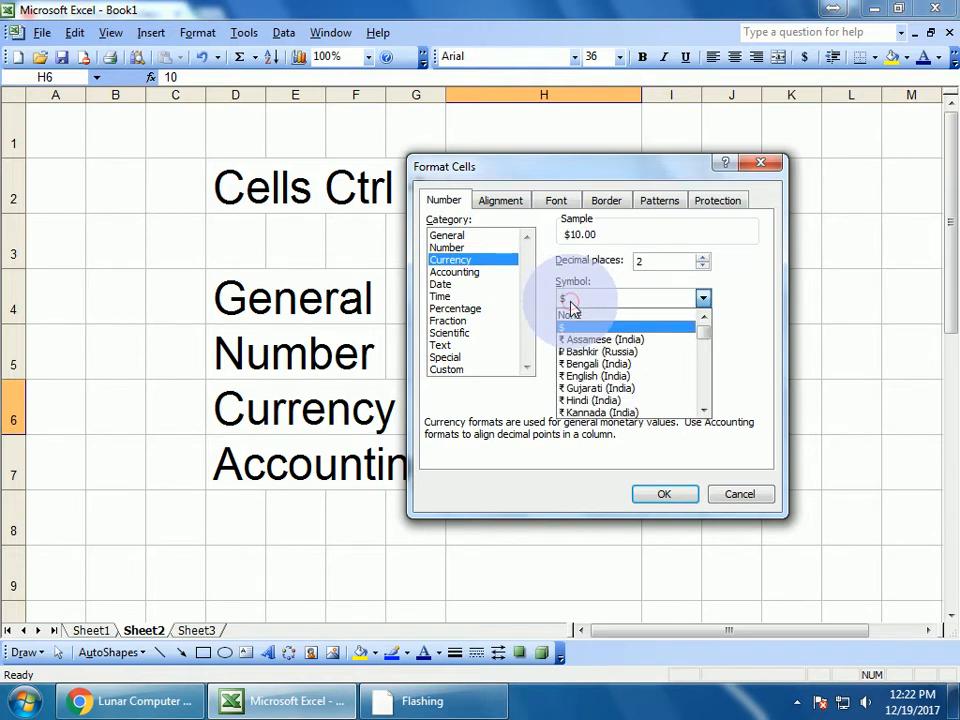
{"action": "key", "text": "p"}
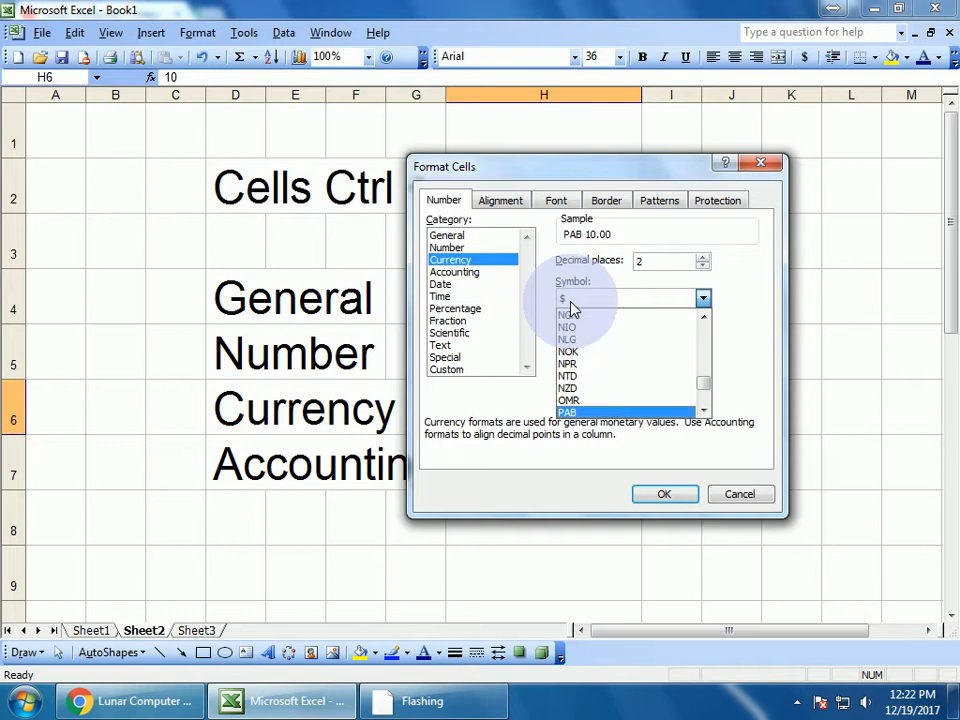
{"action": "key", "text": "Down"}
{"action": "key", "text": "Down"}
{"action": "key", "text": "Down"}
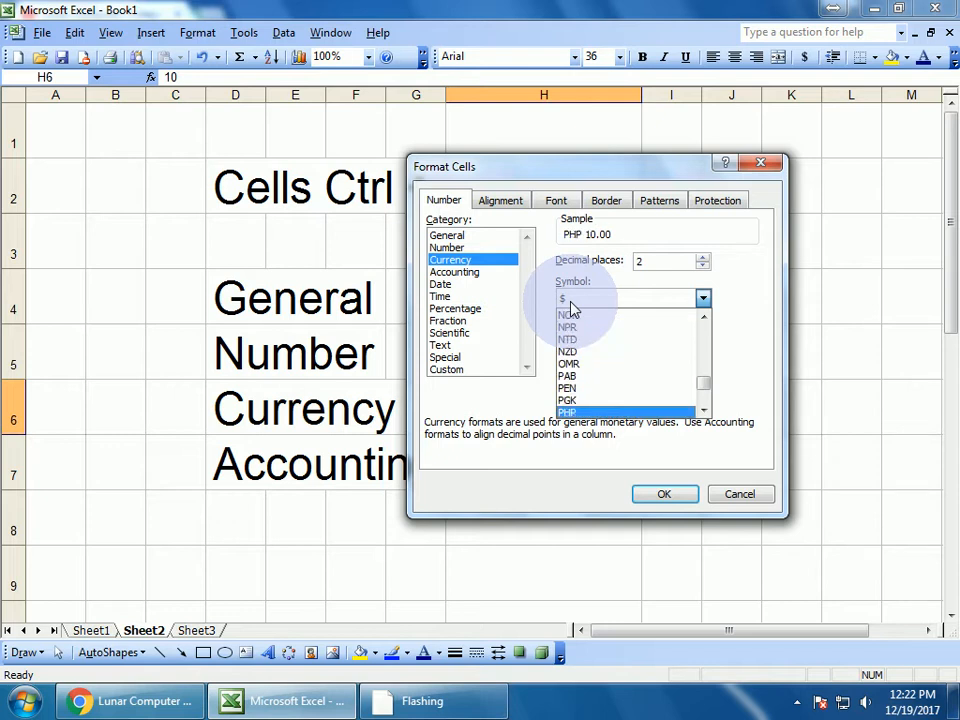
{"action": "left_click", "coordinate": [575, 407]}
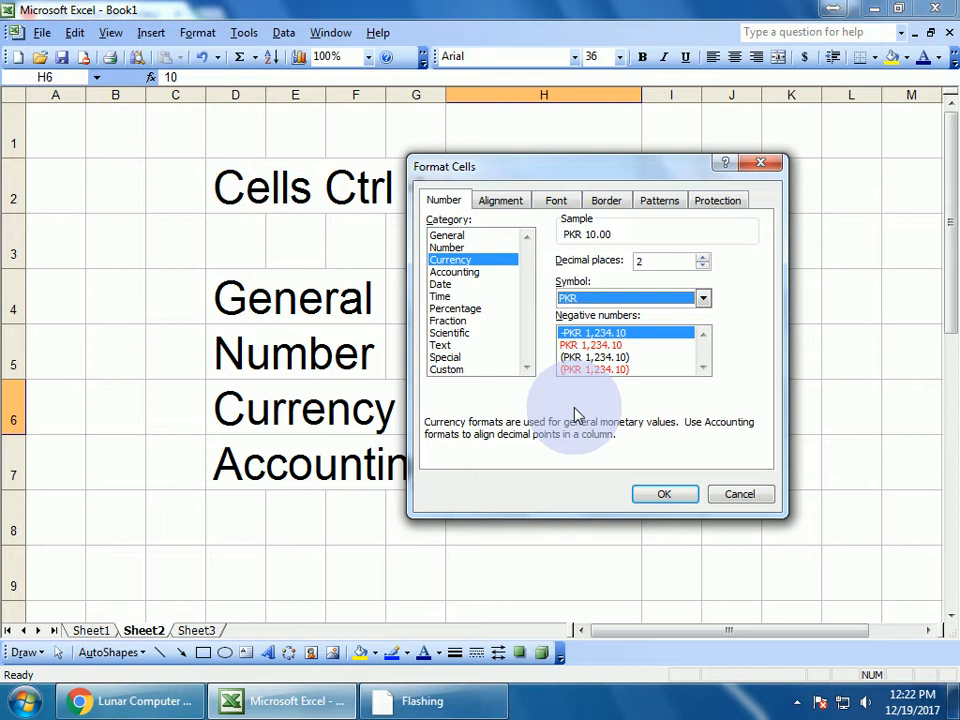
{"action": "left_click", "coordinate": [569, 334]}
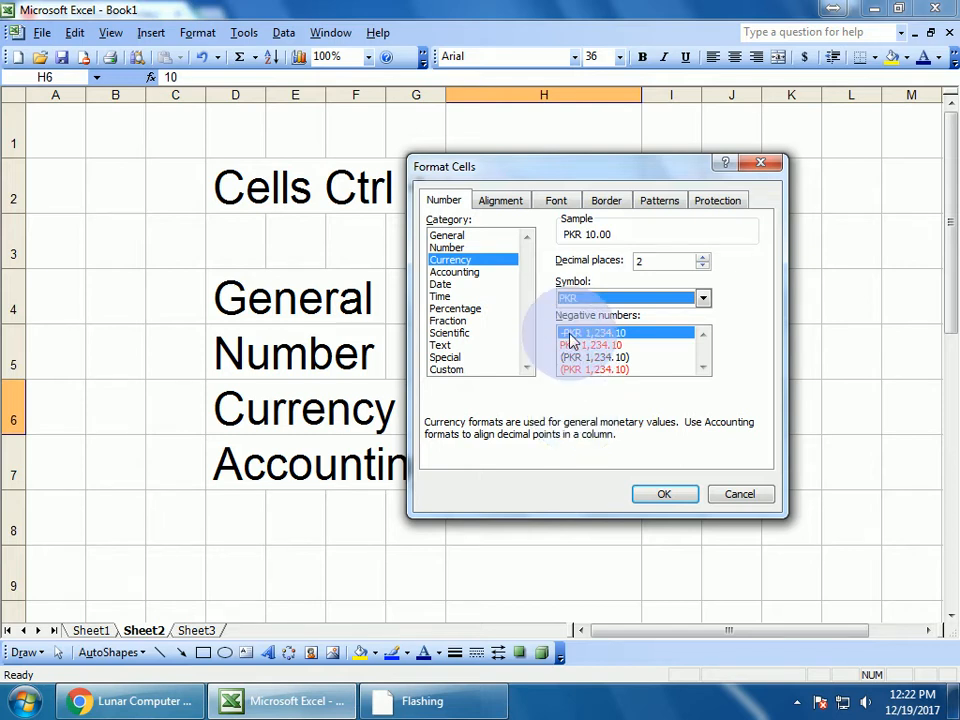
{"action": "left_click", "coordinate": [660, 496]}
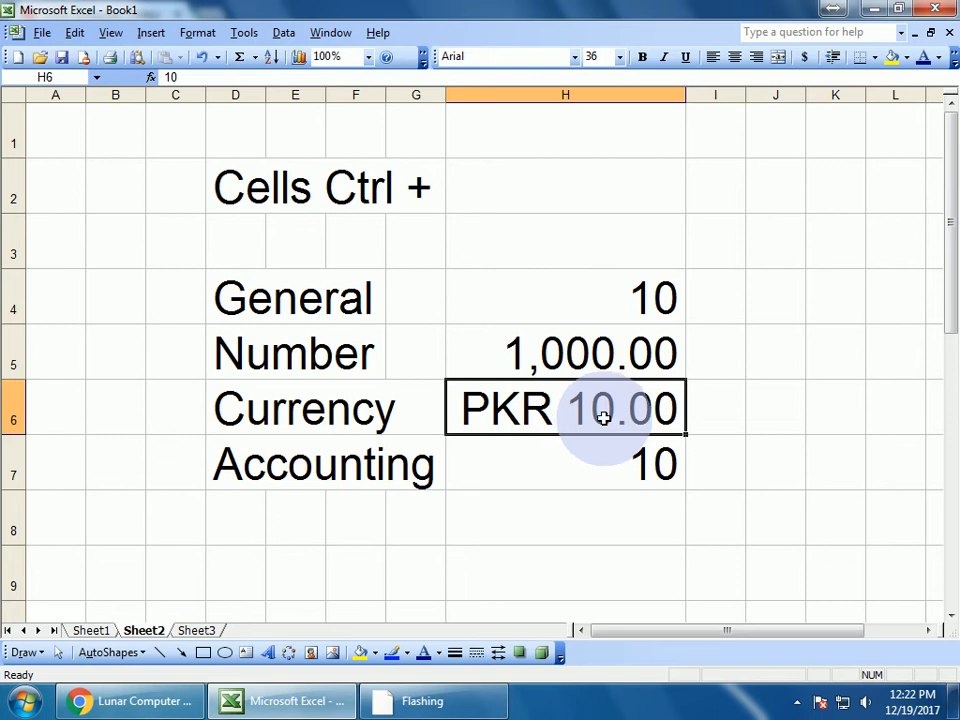
Format cell H7 with the Accounting category, using the PKR symbol and 2 decimal places
{"action": "left_click", "coordinate": [572, 467]}
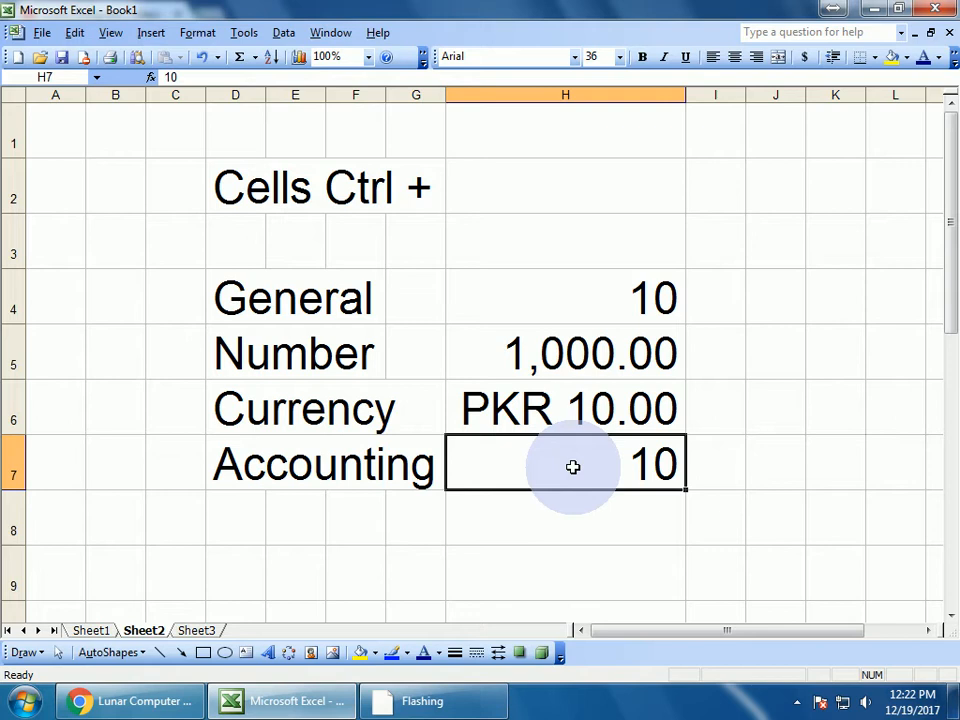
{"action": "left_click", "coordinate": [197, 36]}
{"action": "left_click", "coordinate": [218, 54]}
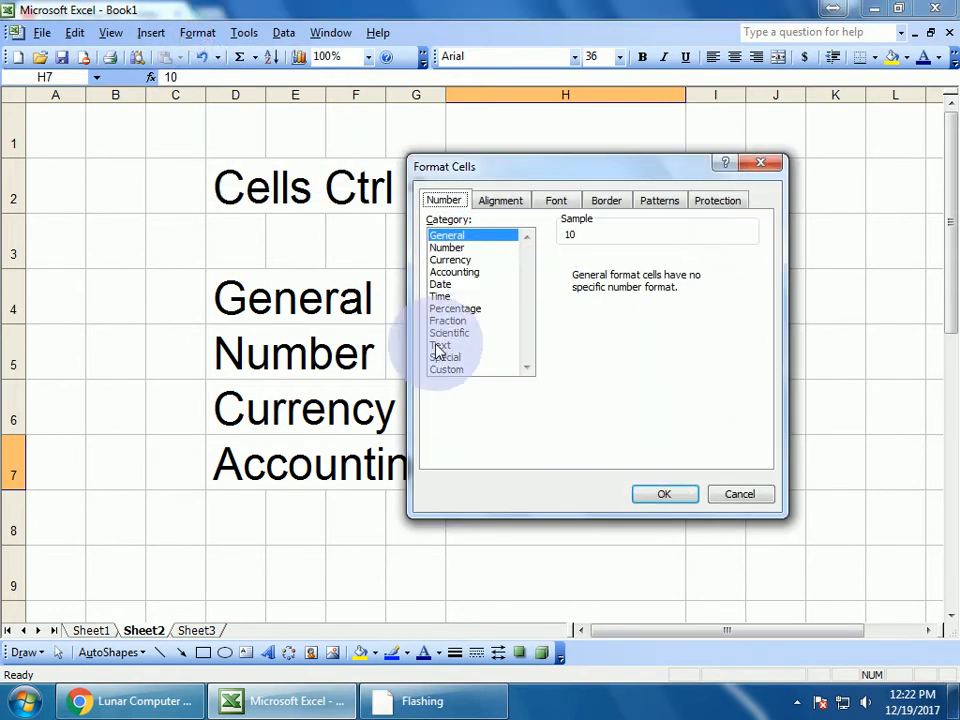
{"action": "left_click", "coordinate": [450, 274]}
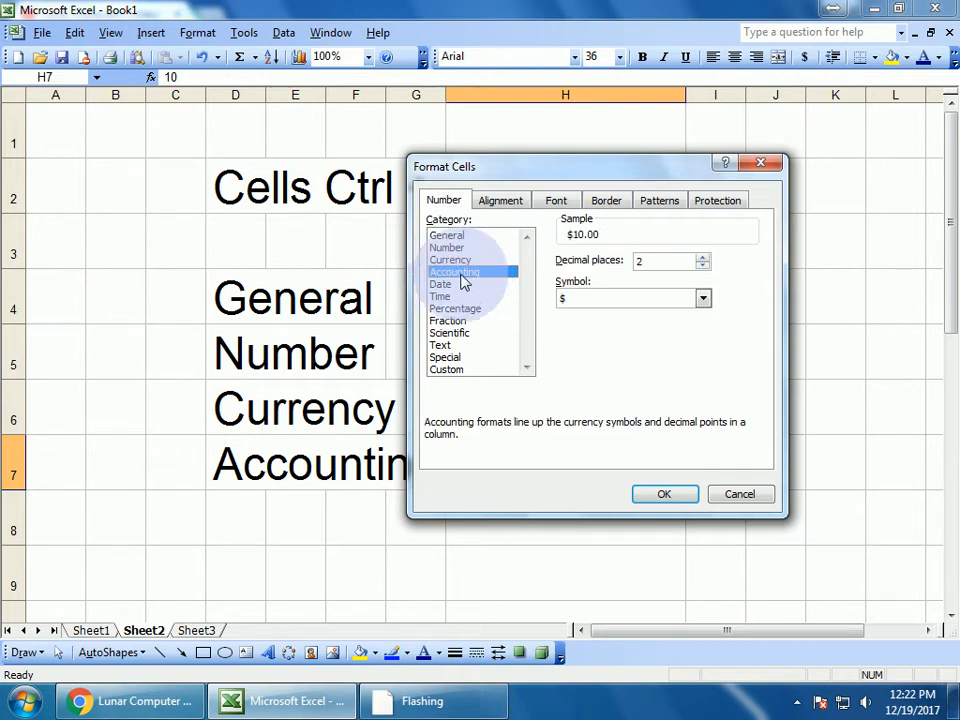
{"action": "left_click", "coordinate": [594, 302]}
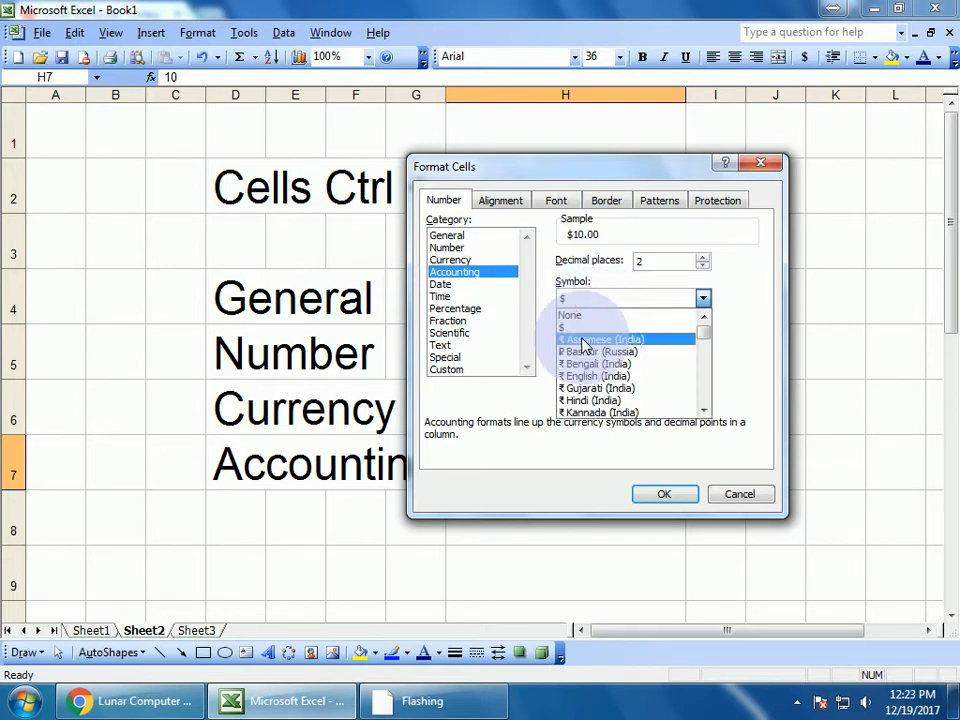
{"action": "key", "text": "p"}
{"action": "key", "text": "p"}
{"action": "key", "text": "p"}
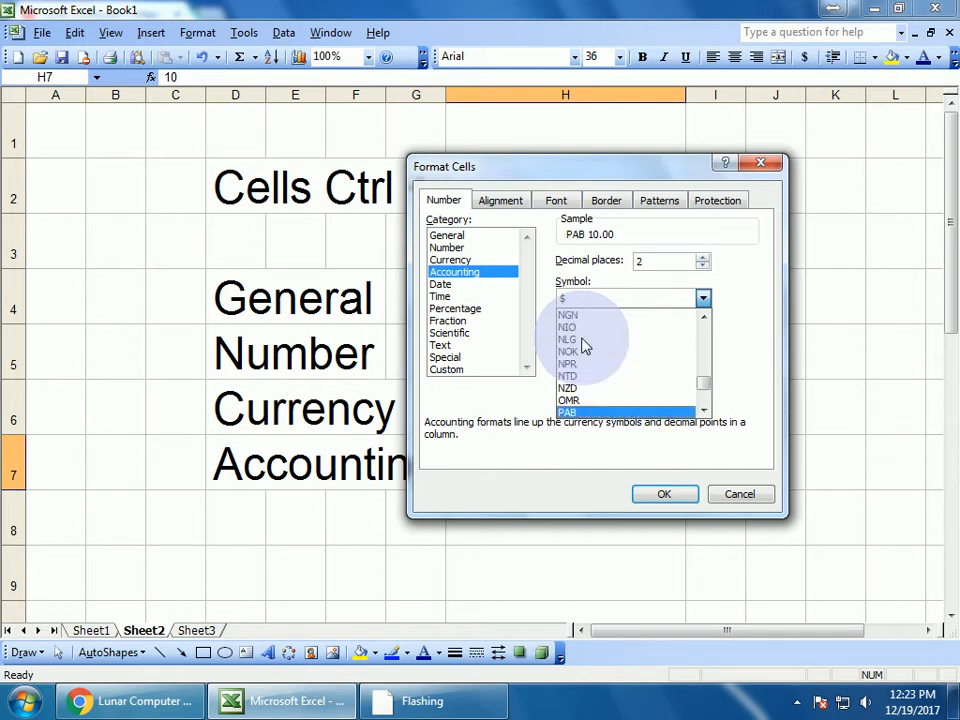
{"action": "key", "text": "p"}
{"action": "key", "text": "p"}
{"action": "key", "text": "p"}
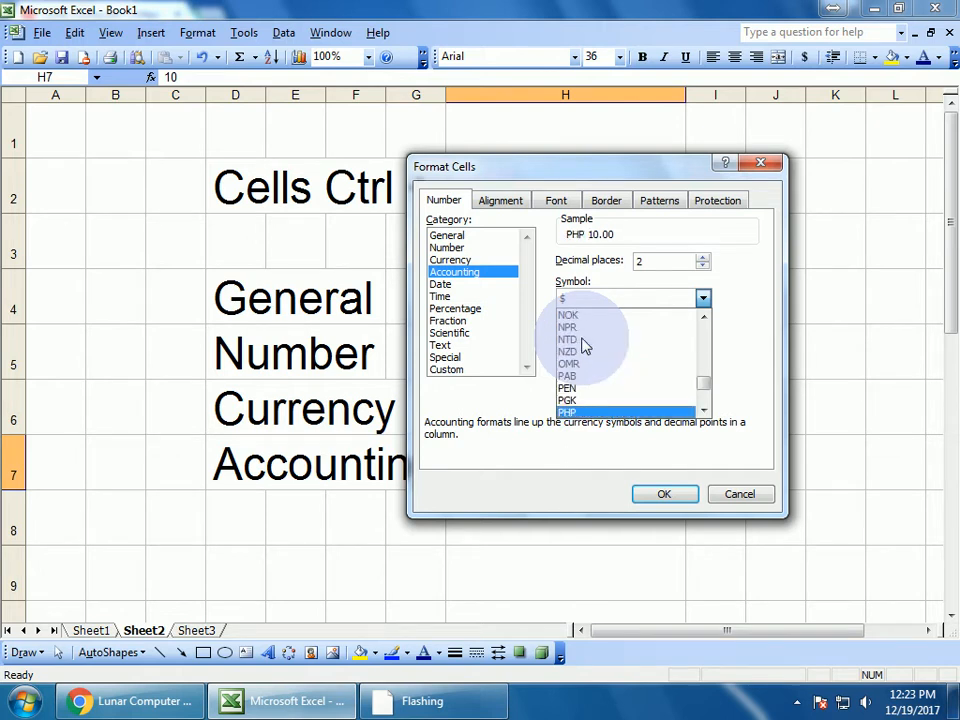
{"action": "left_click", "coordinate": [570, 402]}
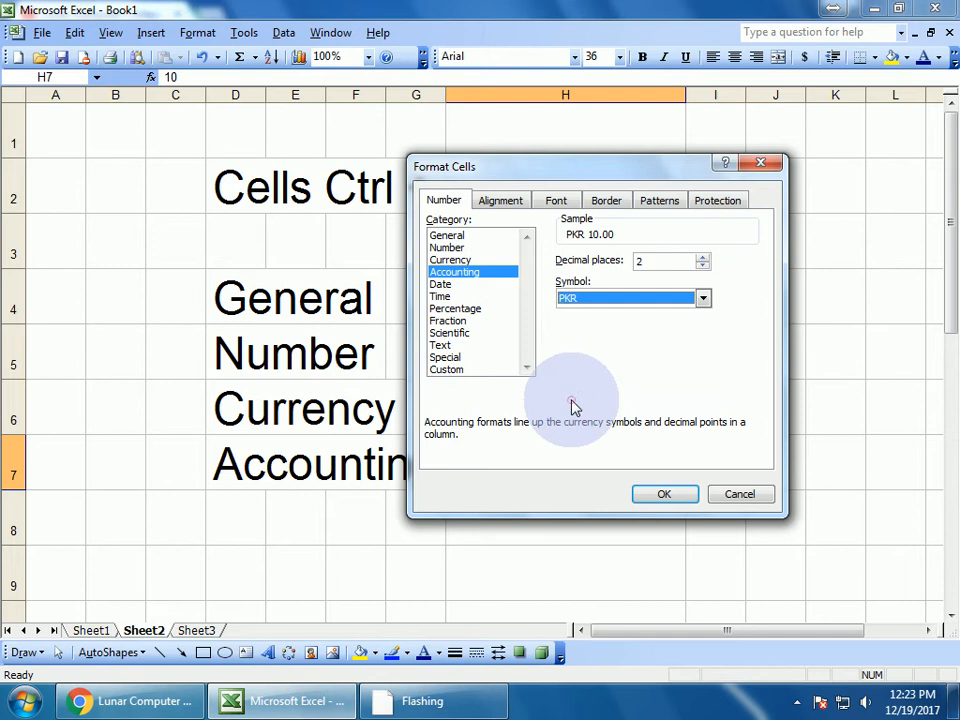
{"action": "left_click", "coordinate": [664, 261]}
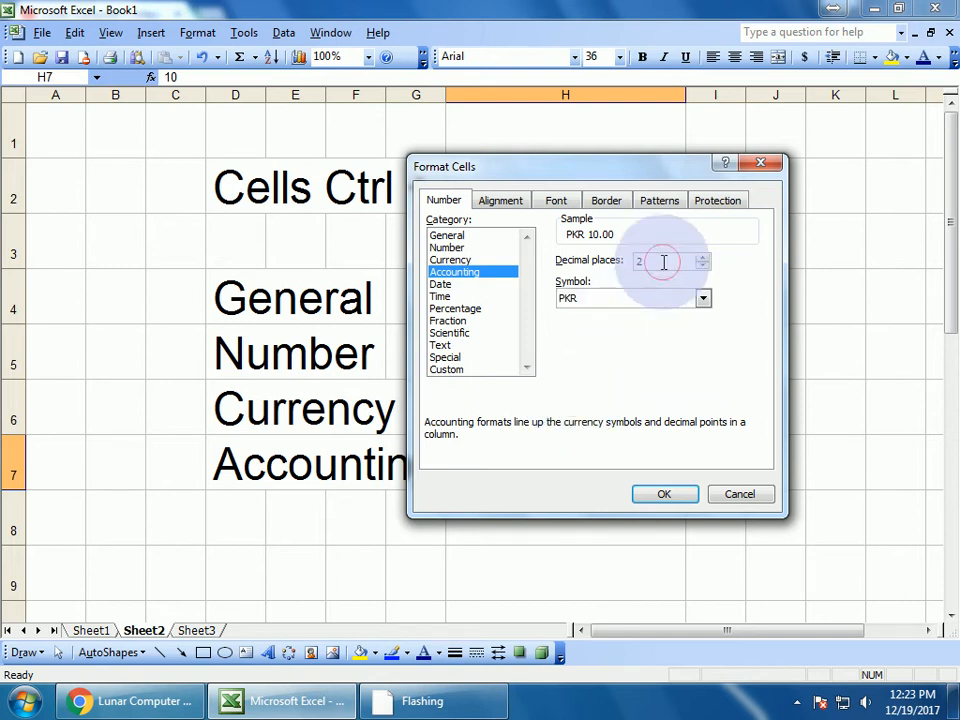
{"action": "left_click", "coordinate": [665, 496]}
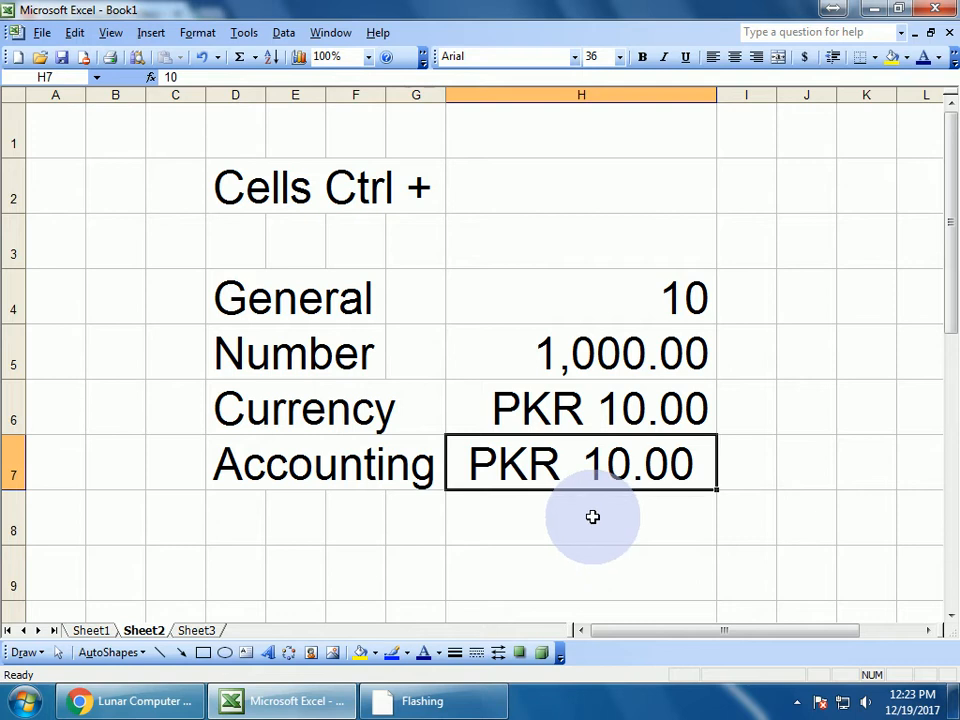
{"action": "left_click", "coordinate": [531, 407]}
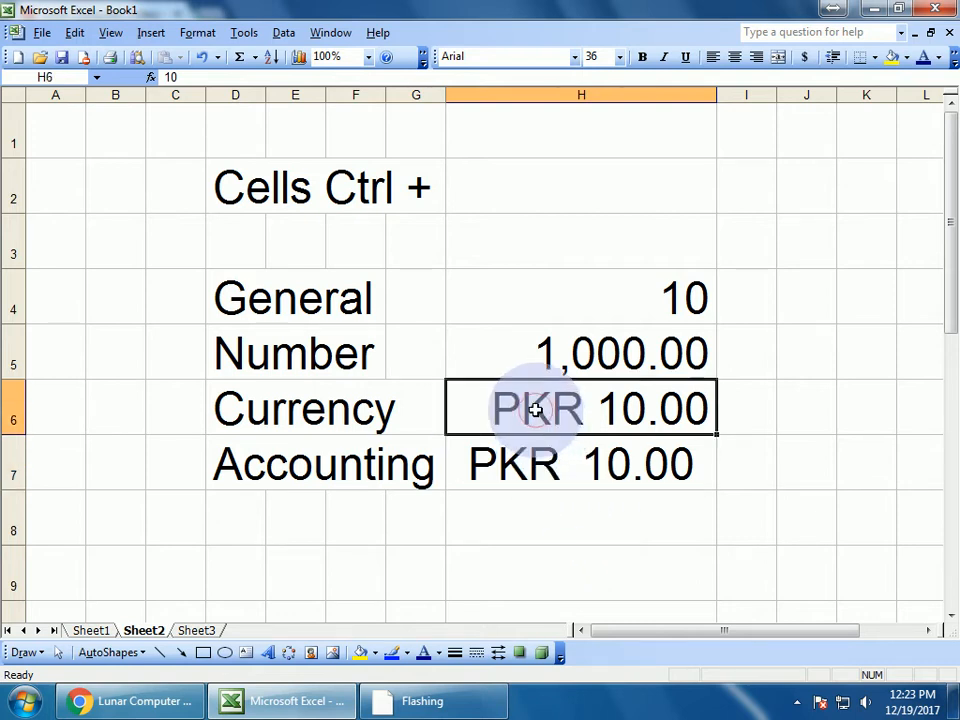
{"action": "left_click", "coordinate": [536, 460]}
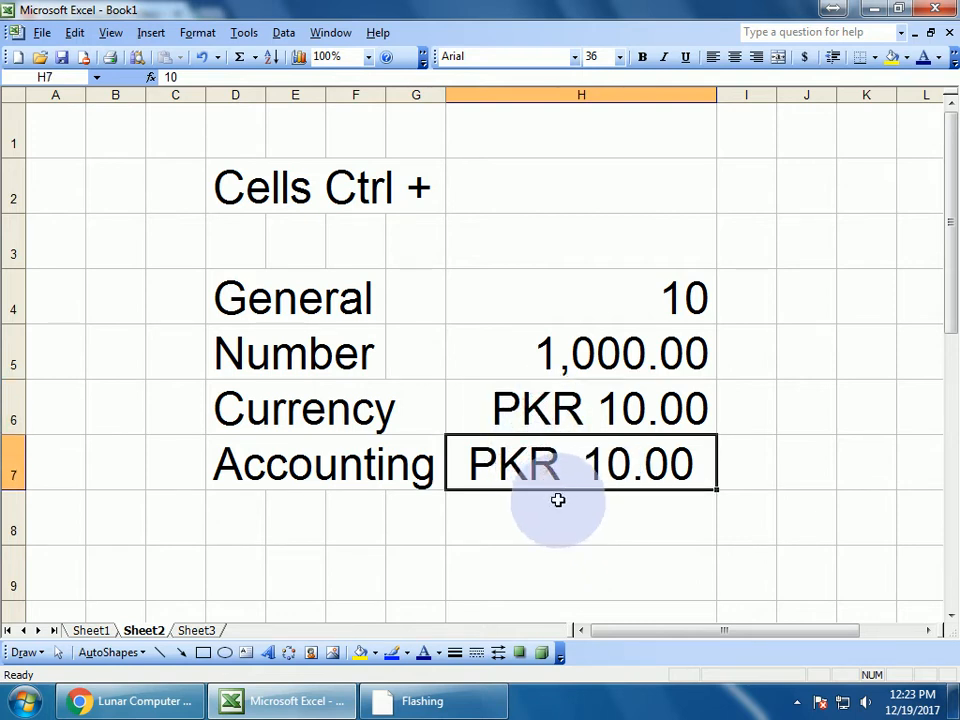
{"action": "left_click", "coordinate": [543, 405]}
{"action": "left_click", "coordinate": [525, 467]}
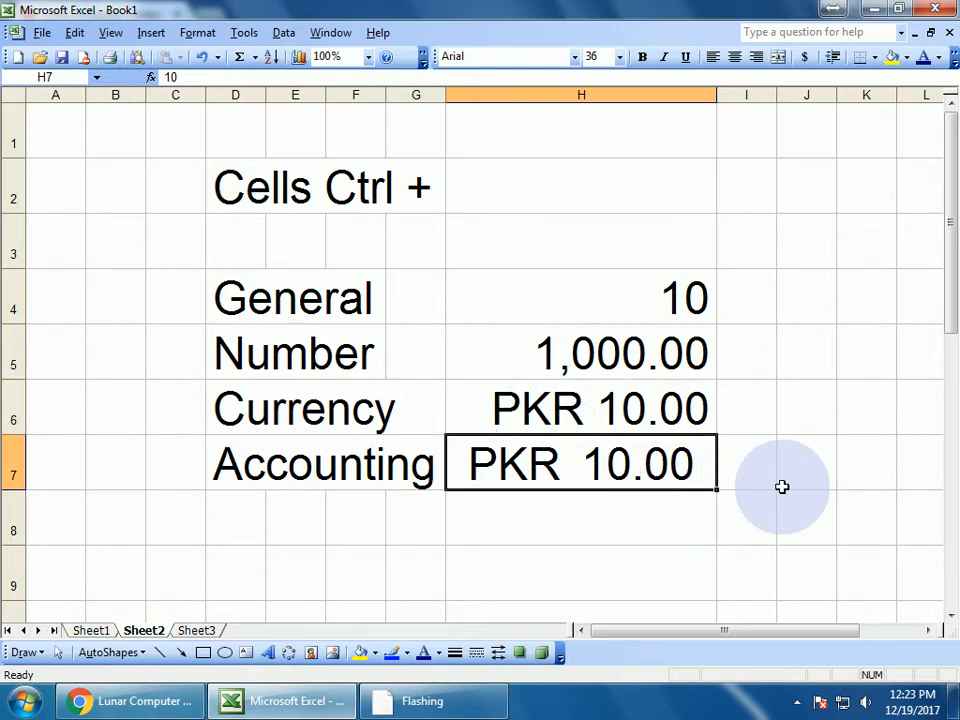
Replace the sample values in cells H4 through H7, beside General, Number, Currency and Accounting, with 100
{"action": "key", "text": "Up"}
{"action": "key", "text": "Up"}
{"action": "key", "text": "Up"}
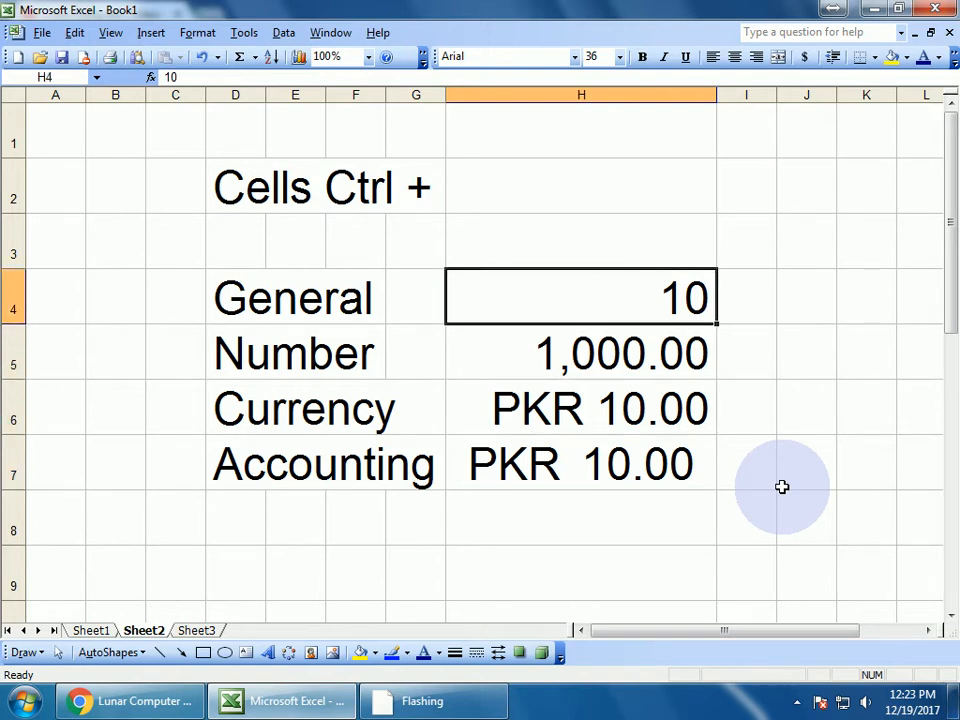
{"action": "type", "text": "100"}
{"action": "key", "text": "Return"}
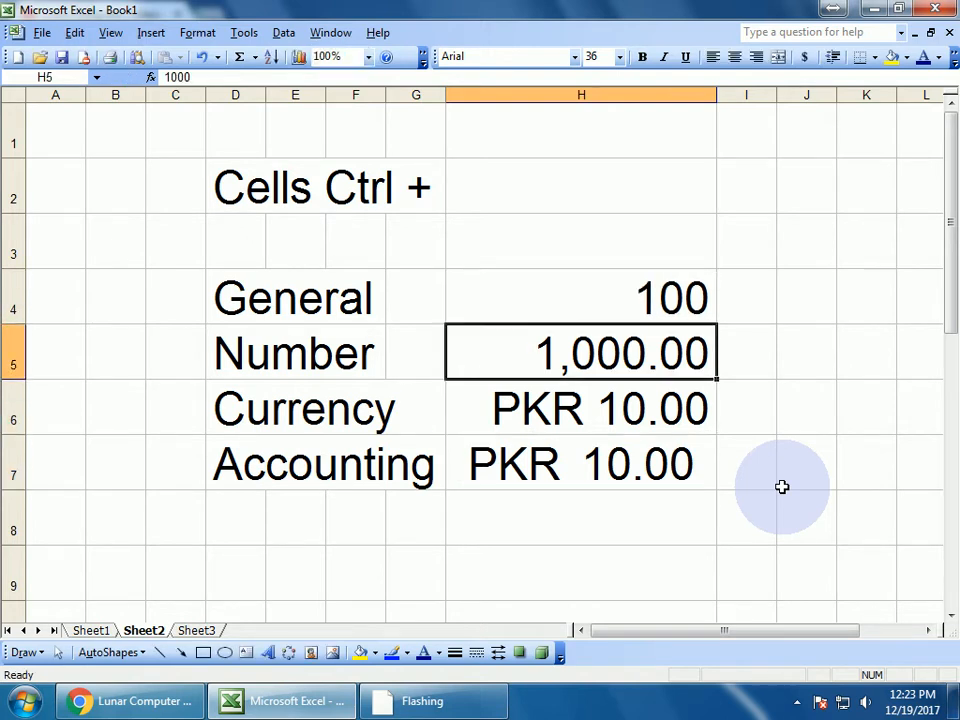
{"action": "type", "text": "100"}
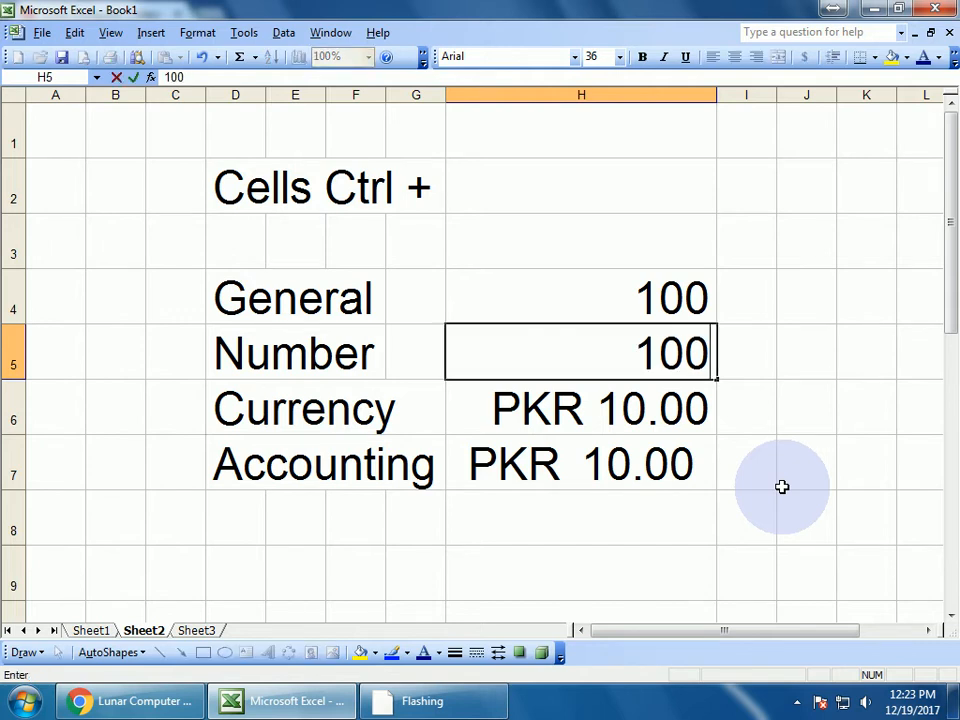
{"action": "key", "text": "Return"}
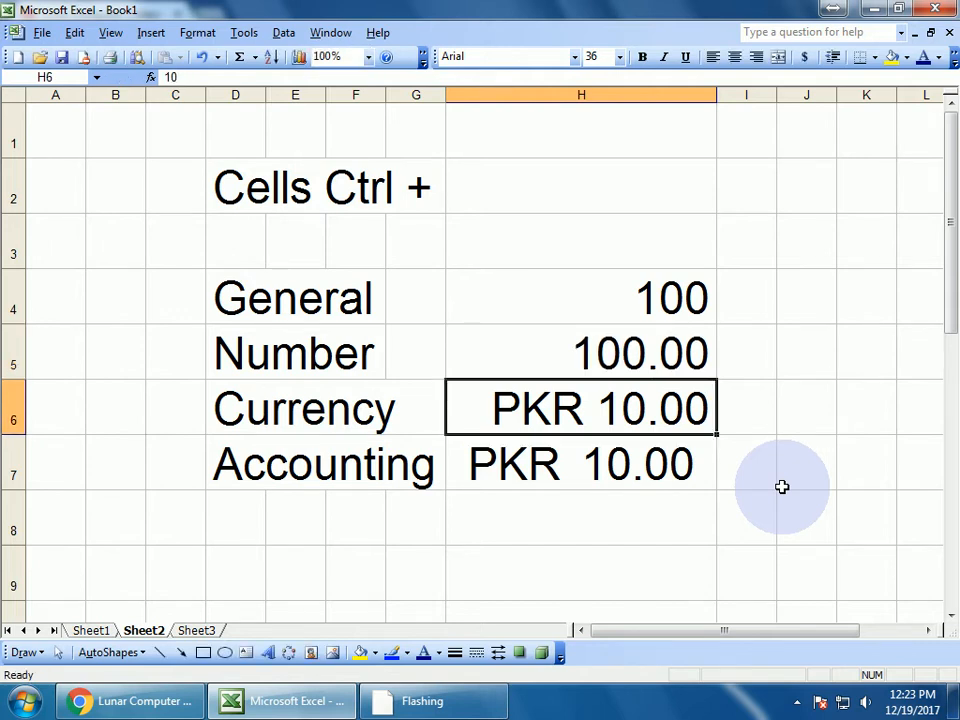
{"action": "type", "text": "100"}
{"action": "key", "text": "Return"}
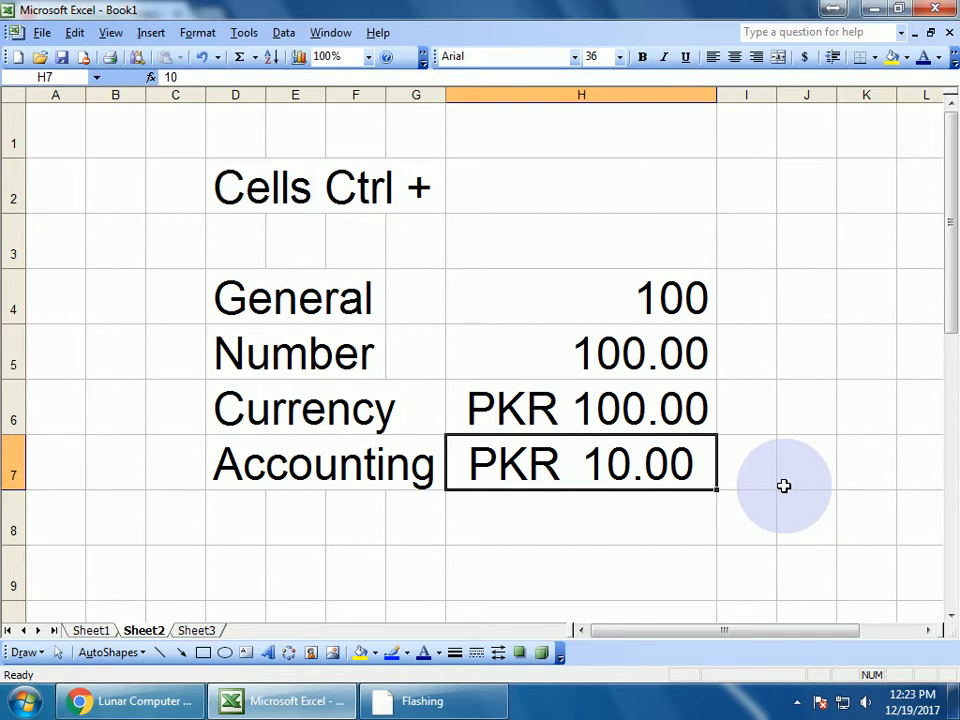
{"action": "type", "text": "100"}
{"action": "key", "text": "Return"}
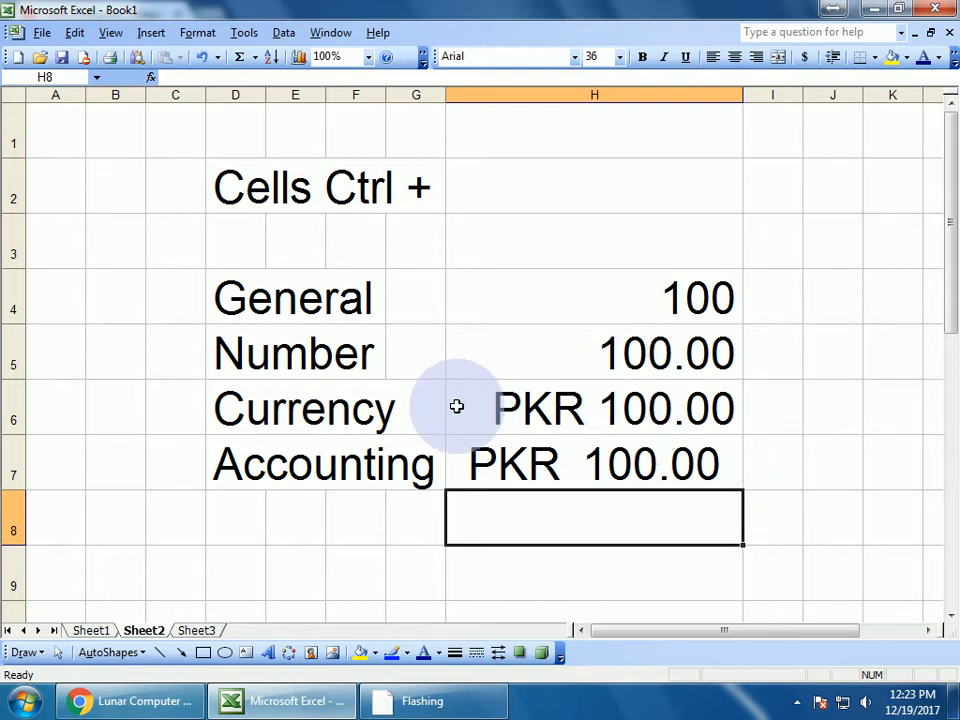
Look at the Date category's options in Format Cells for cell D8, and close the dialog without applying them
{"action": "scroll", "coordinate": [456, 406], "scroll_direction": "down", "scroll_amount": 1}
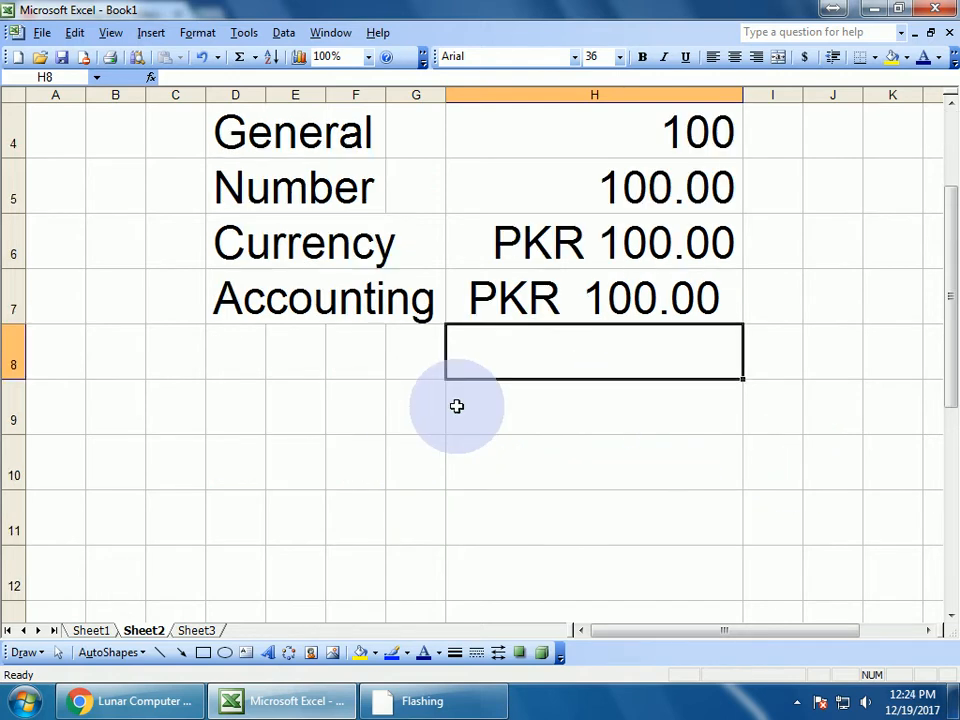
{"action": "left_click", "coordinate": [232, 354]}
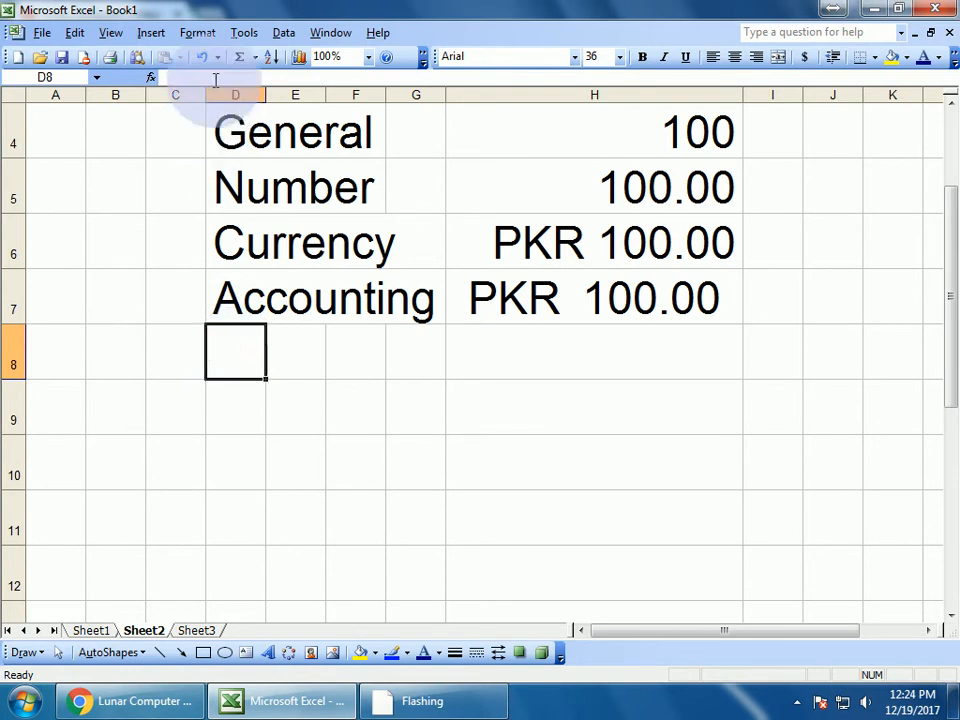
{"action": "left_click", "coordinate": [196, 33]}
{"action": "left_click", "coordinate": [210, 55]}
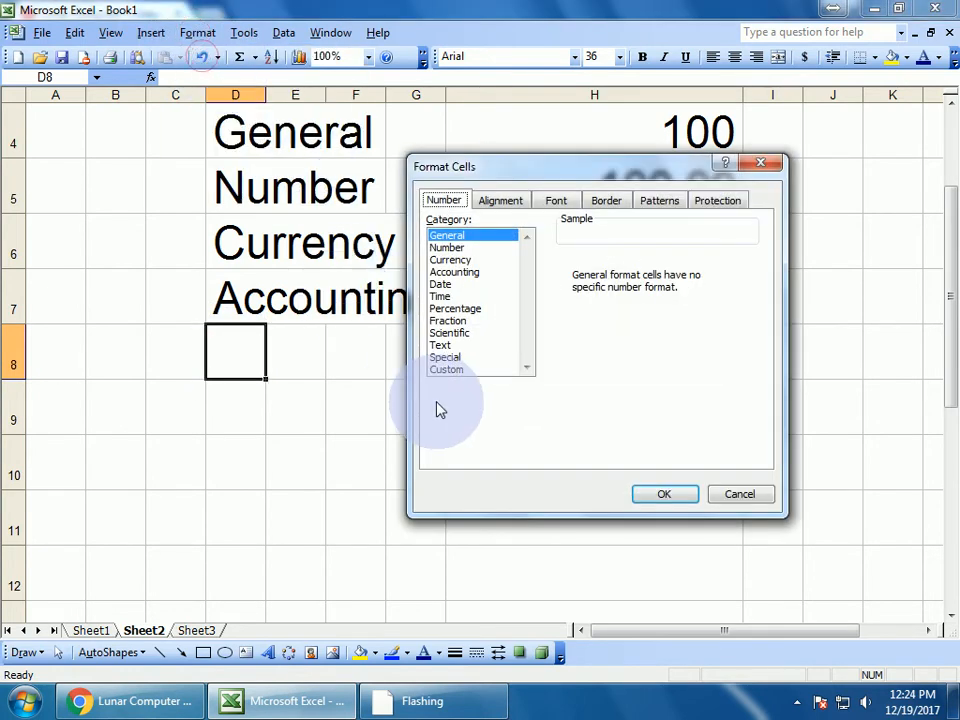
{"action": "left_click", "coordinate": [441, 285]}
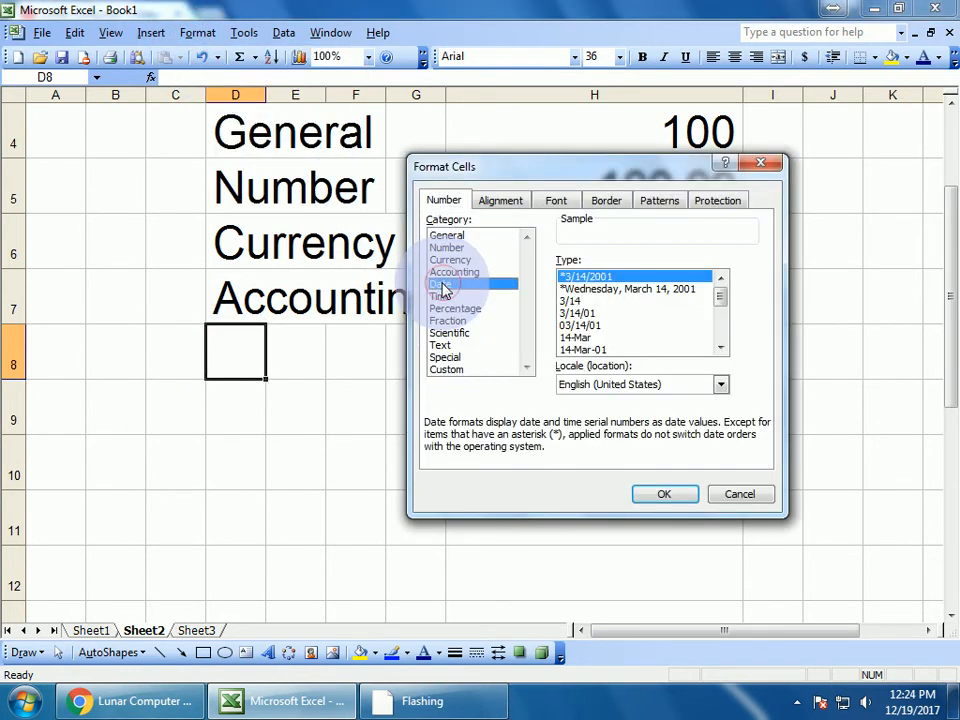
{"action": "left_click", "coordinate": [720, 494]}
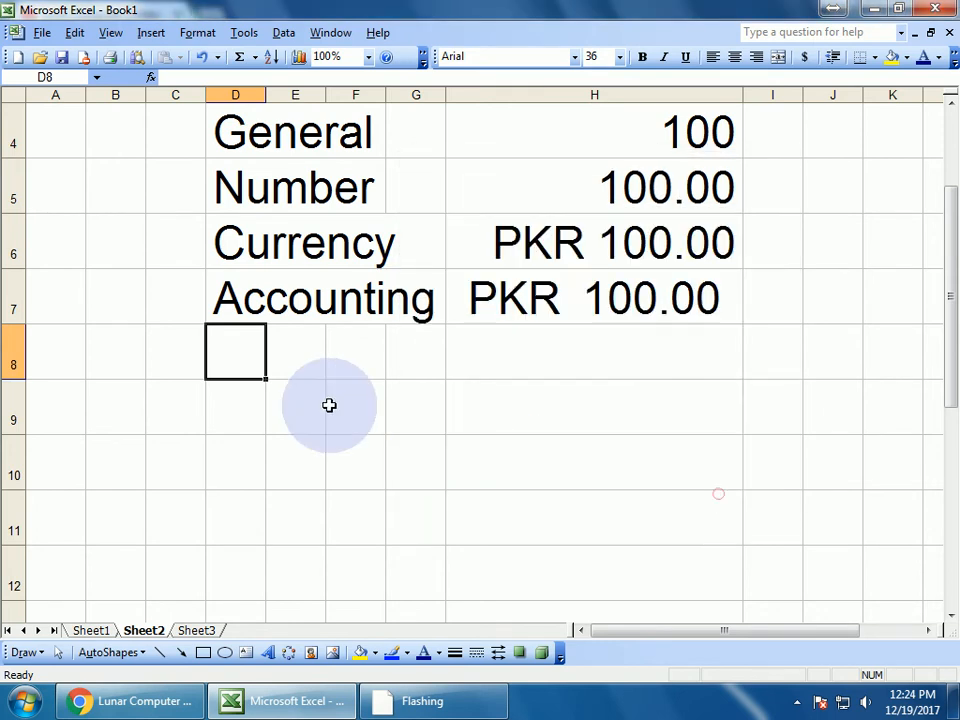
Add the labels Date in cell D8 and Time in cell D9, below Accounting
{"action": "type", "text": "Date"}
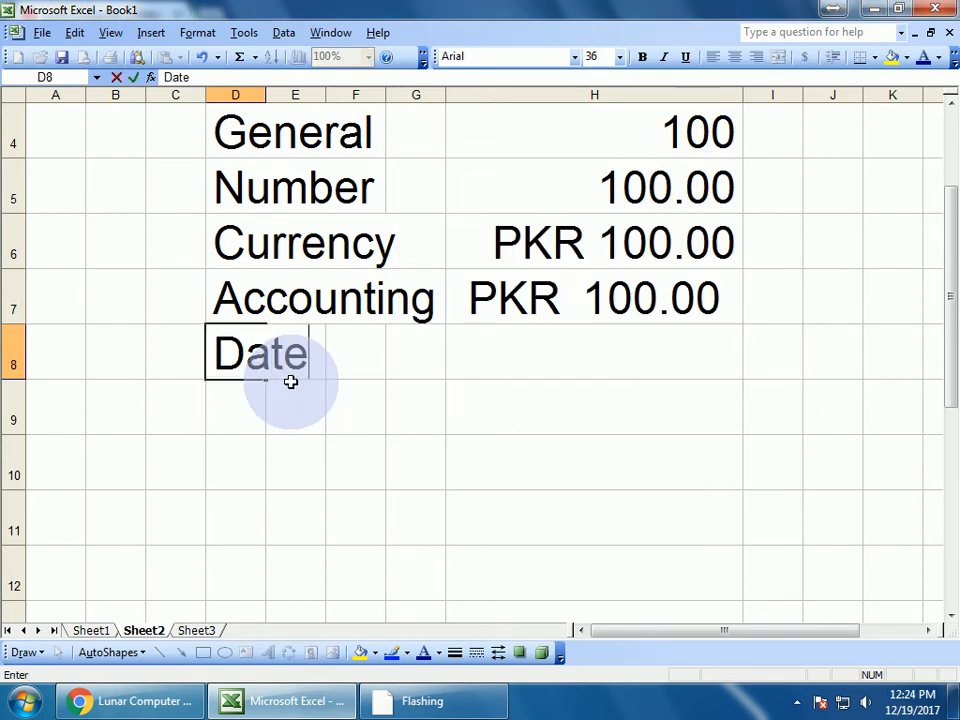
{"action": "key", "text": "Return"}
{"action": "type", "text": "Time"}
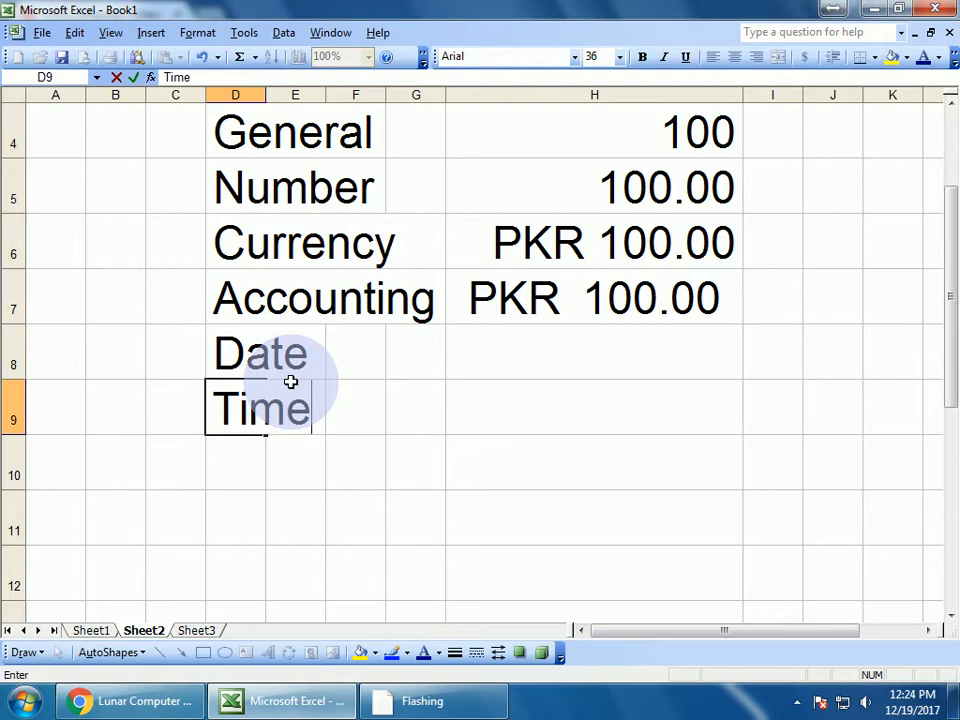
{"action": "key", "text": "Return"}
Enter the sample date 19-12-2017 in cell H8, beside the Date label
{"action": "key", "text": "Up"}
{"action": "key", "text": "Up"}
{"action": "key", "text": "Right"}
{"action": "key", "text": "Right"}
{"action": "key", "text": "Right"}
{"action": "key", "text": "Right"}
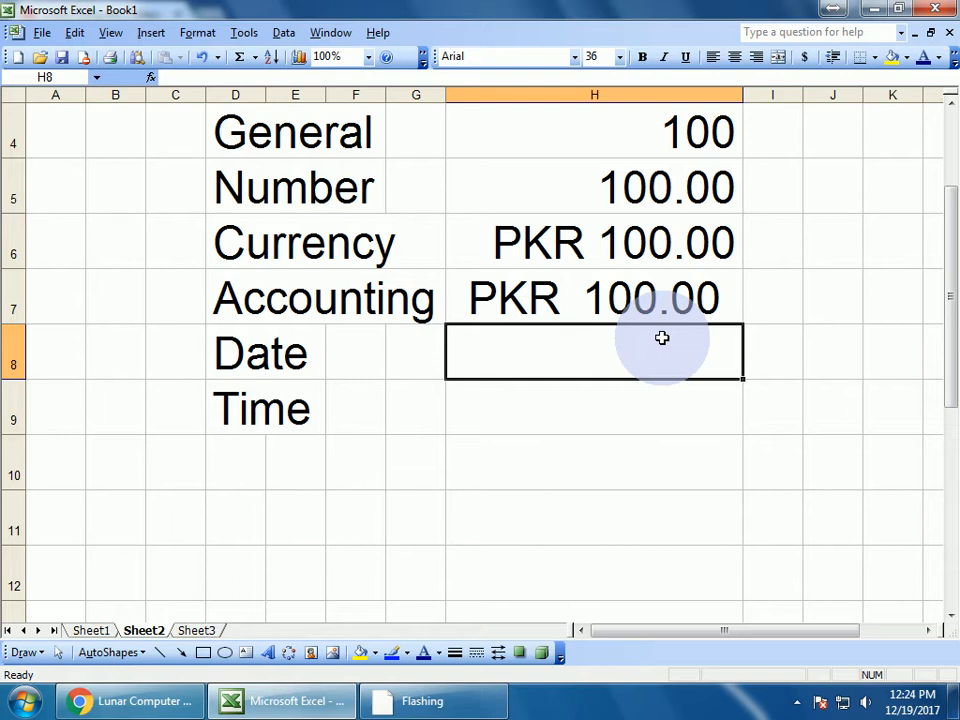
{"action": "type", "text": "189"}
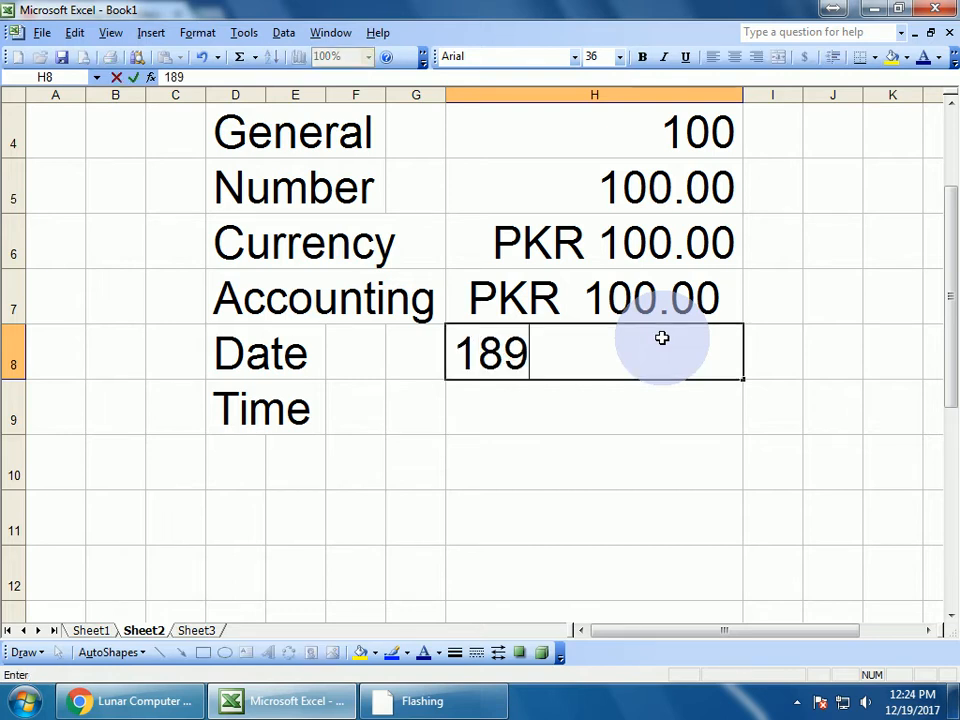
{"action": "key", "text": "BackSpace"}
{"action": "key", "text": "BackSpace"}
{"action": "type", "text": "9"}
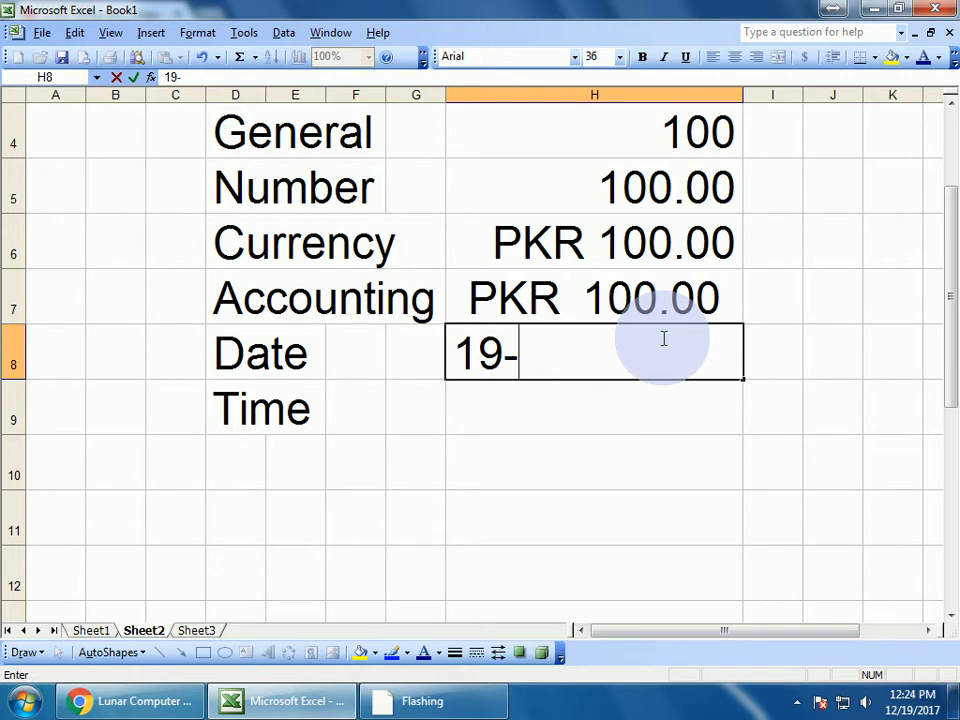
{"action": "type", "text": "-12"}
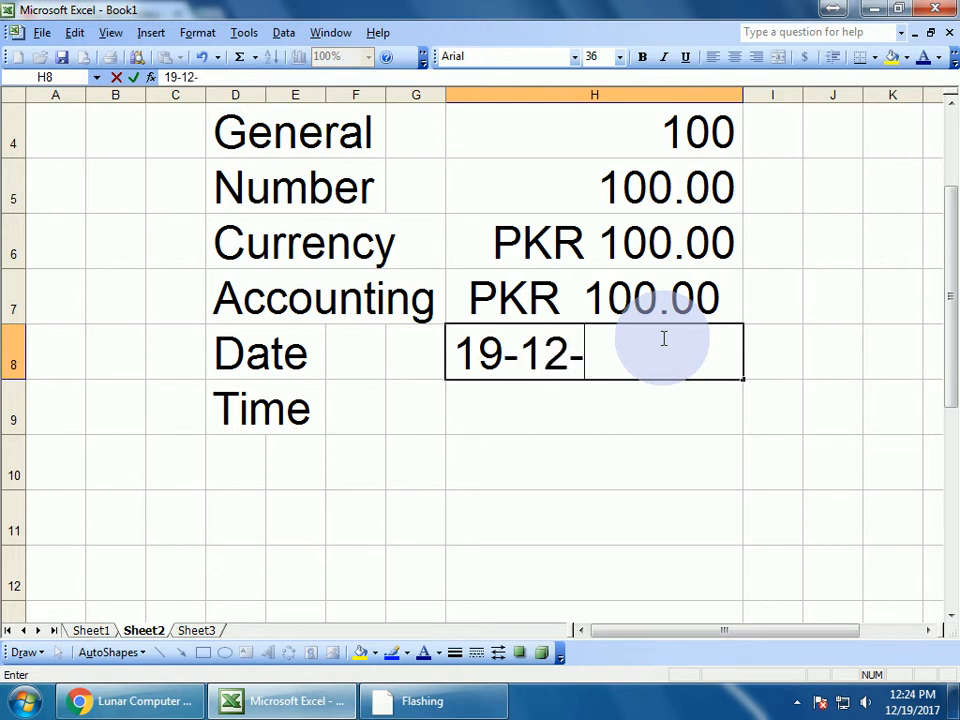
{"action": "type", "text": "-2017"}
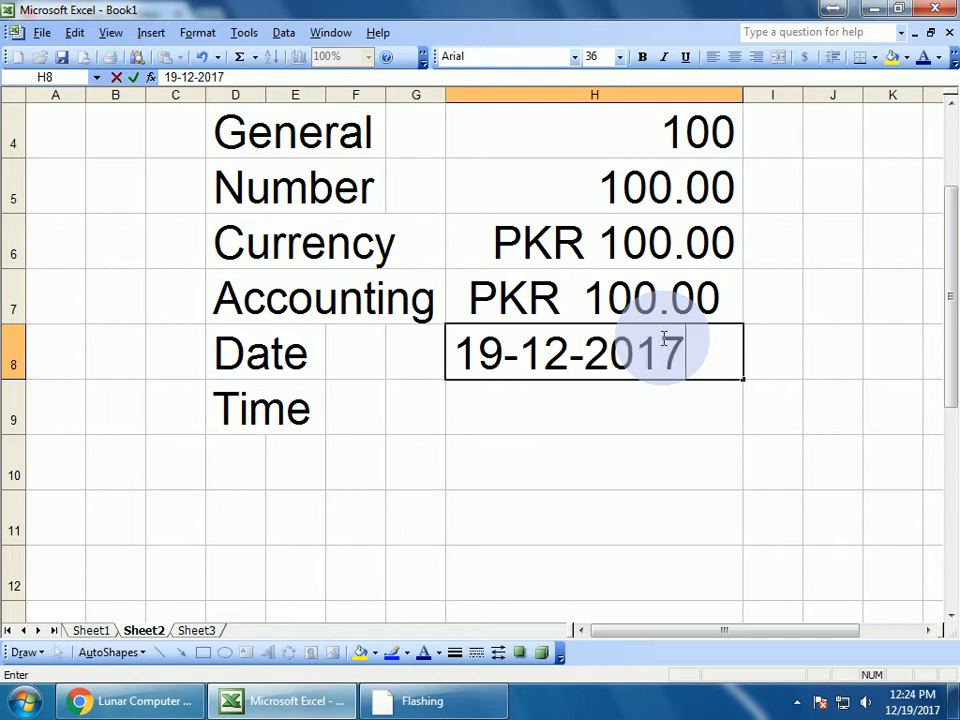
{"action": "key", "text": "Return"}
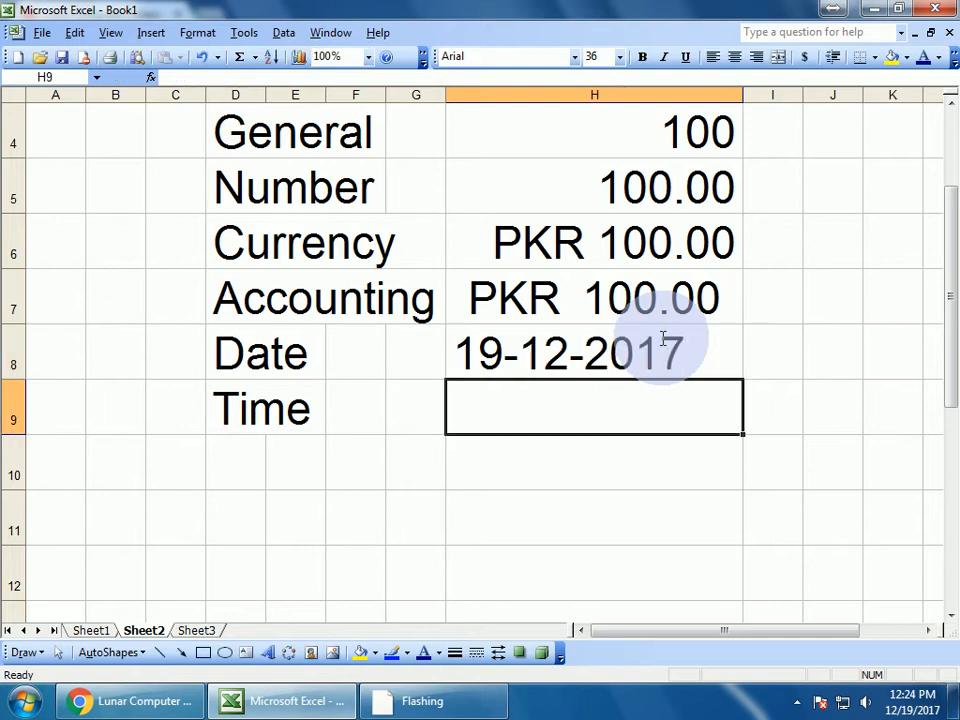
{"action": "left_click", "coordinate": [546, 354]}
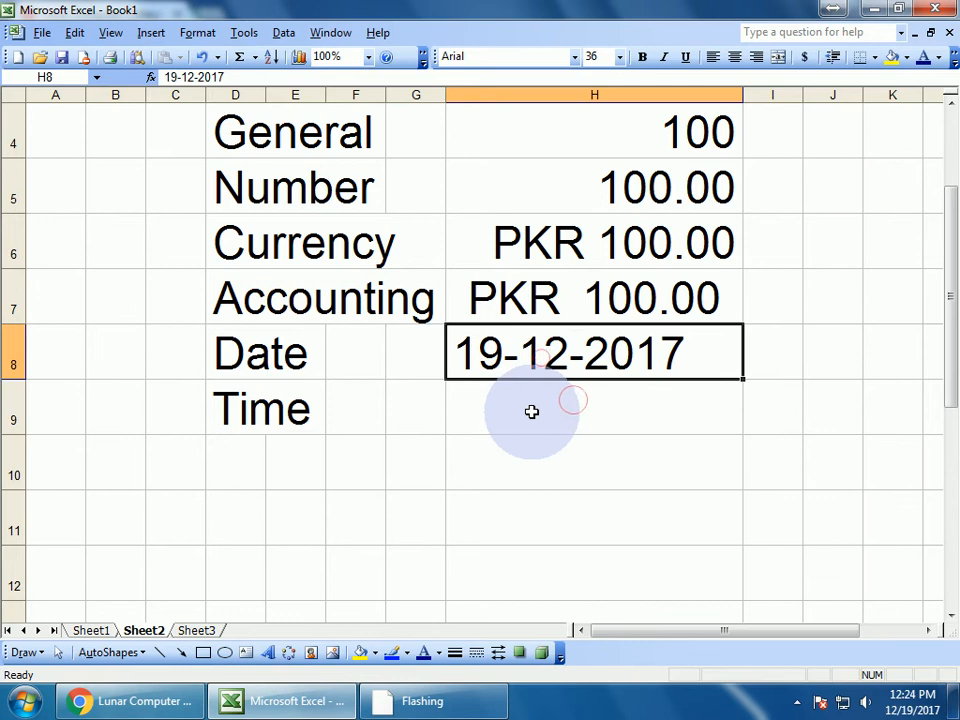
{"action": "left_click", "coordinate": [508, 398]}
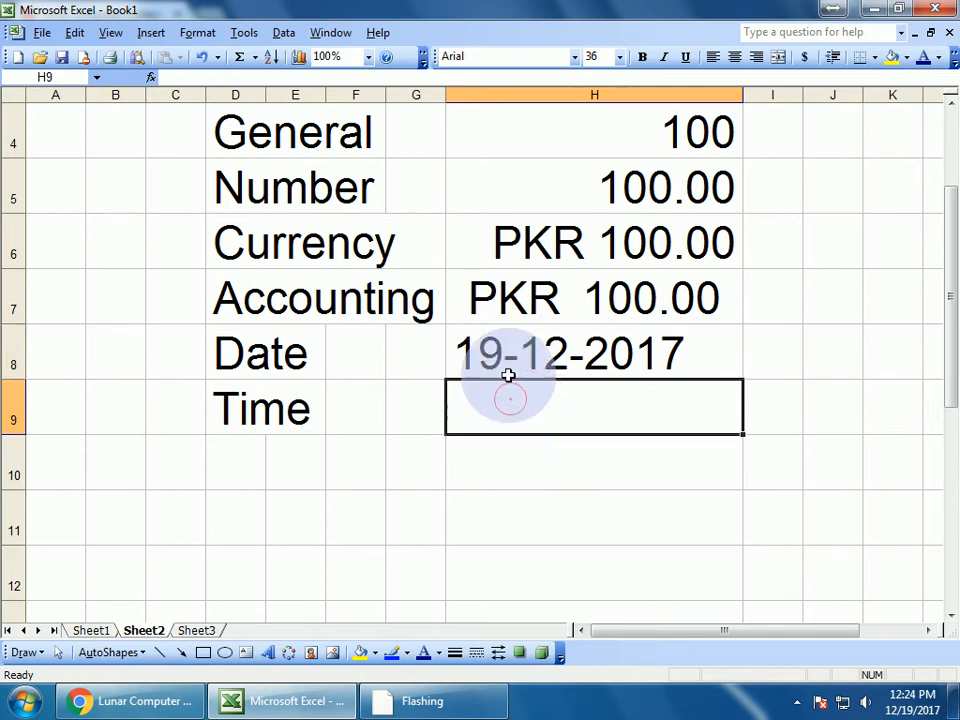
{"action": "left_click", "coordinate": [510, 358]}
{"action": "left_click", "coordinate": [545, 412]}
{"action": "left_click", "coordinate": [523, 358]}
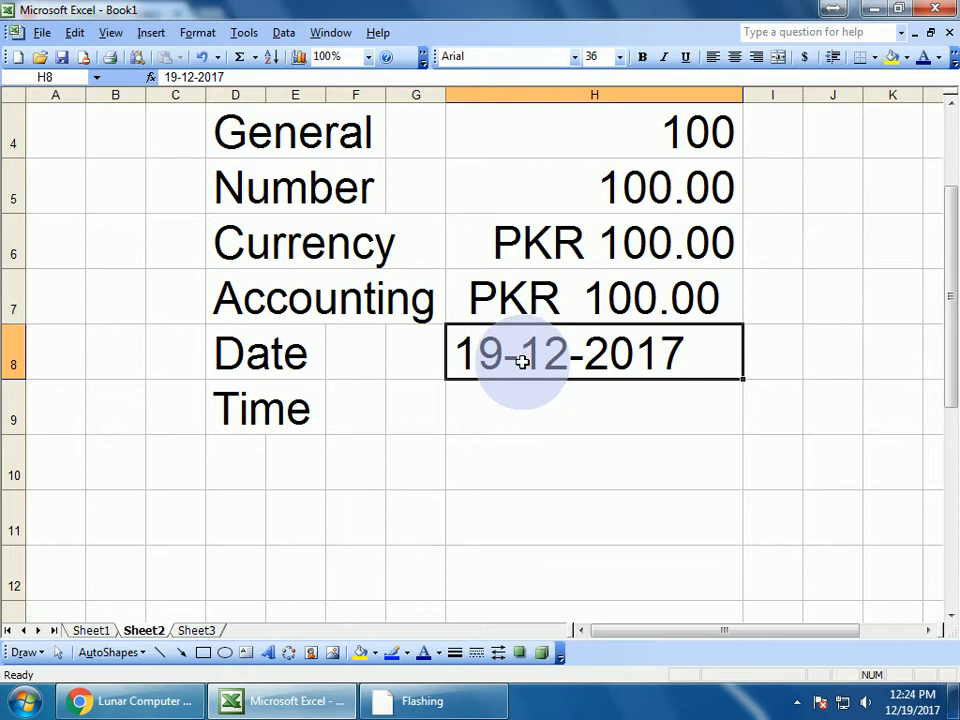
{"action": "left_click", "coordinate": [519, 400]}
Format cell H8 with the Date category, using the *Wednesday, March 14, 2001 type
{"action": "left_click", "coordinate": [516, 358]}
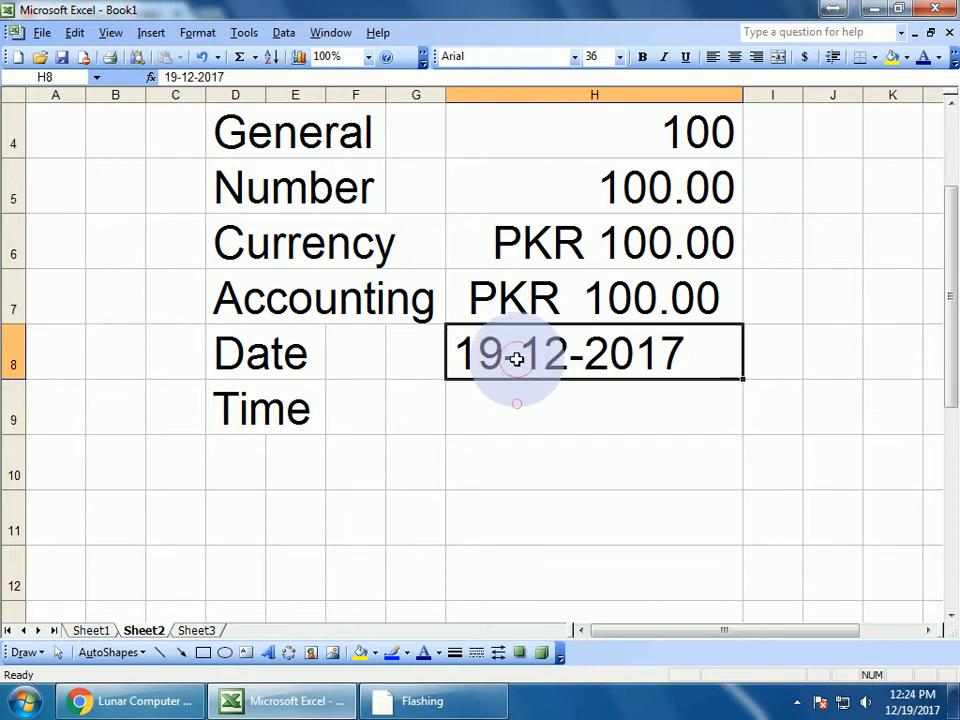
{"action": "left_click", "coordinate": [197, 34]}
{"action": "left_click", "coordinate": [216, 53]}
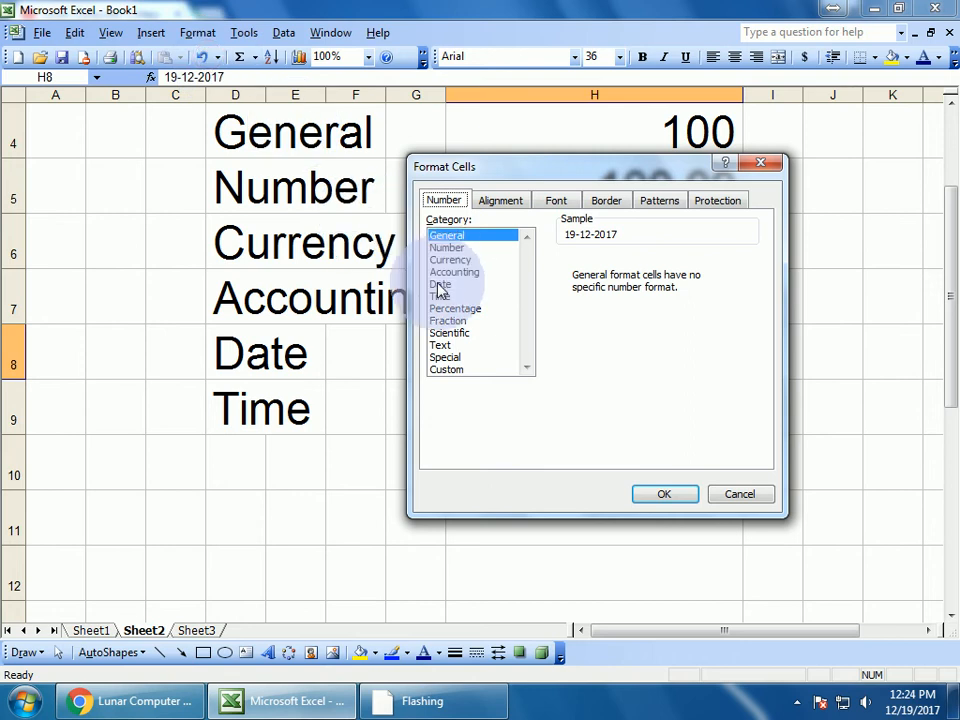
{"action": "left_click", "coordinate": [440, 285]}
{"action": "left_click", "coordinate": [615, 290]}
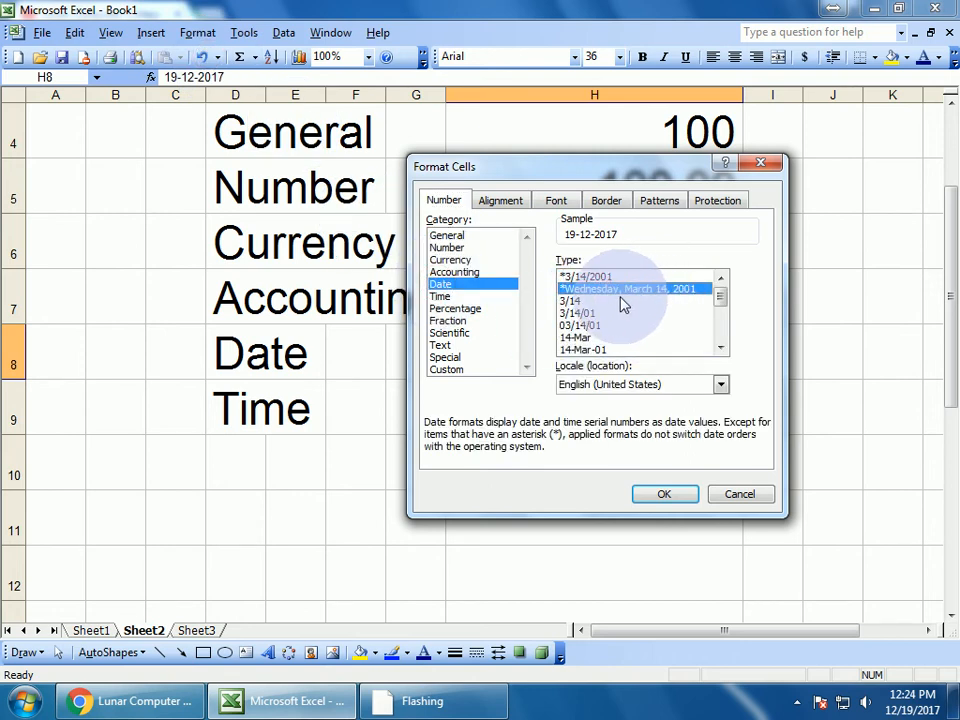
{"action": "left_click", "coordinate": [664, 494]}
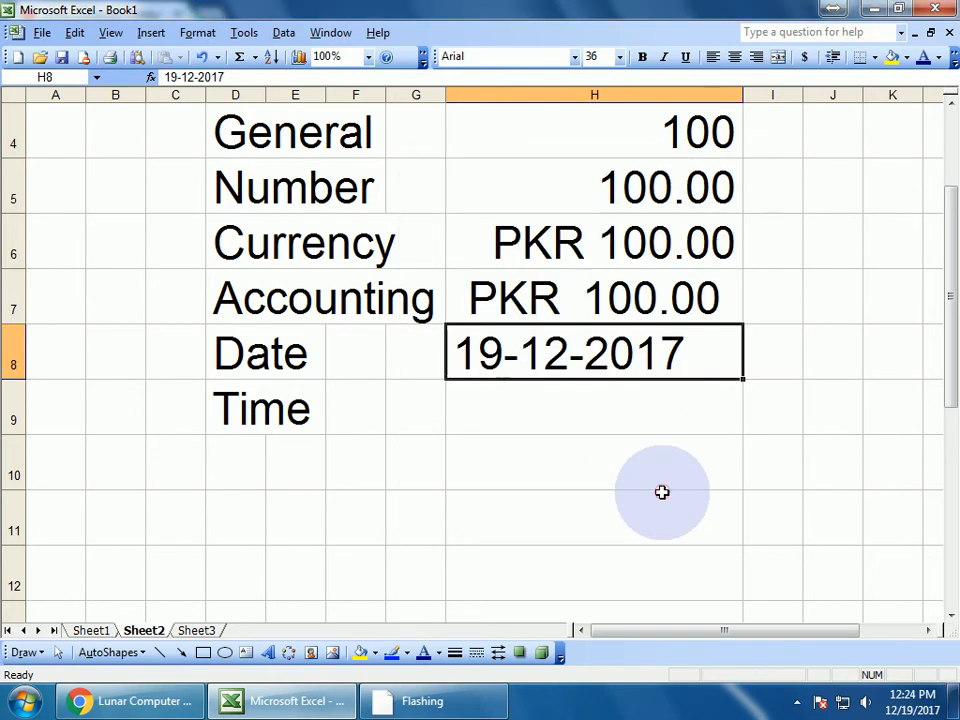
{"action": "left_click", "coordinate": [553, 471]}
{"action": "left_click", "coordinate": [516, 363]}
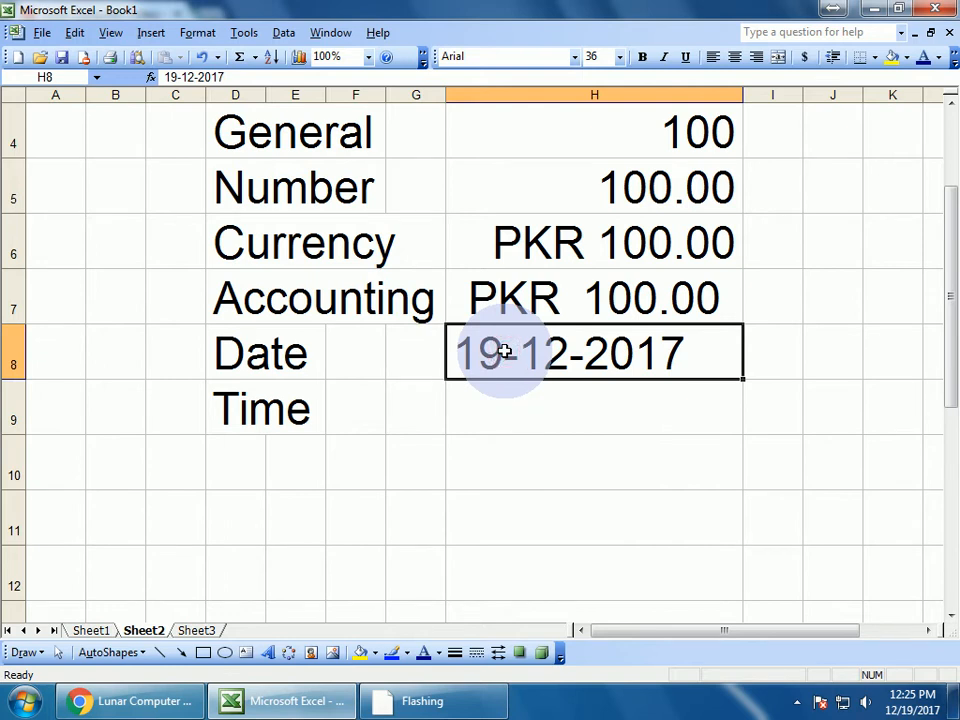
{"action": "left_click", "coordinate": [535, 414]}
Replace the date in cell H8 with 12-19-2017, putting the month before the day
{"action": "left_click", "coordinate": [524, 360]}
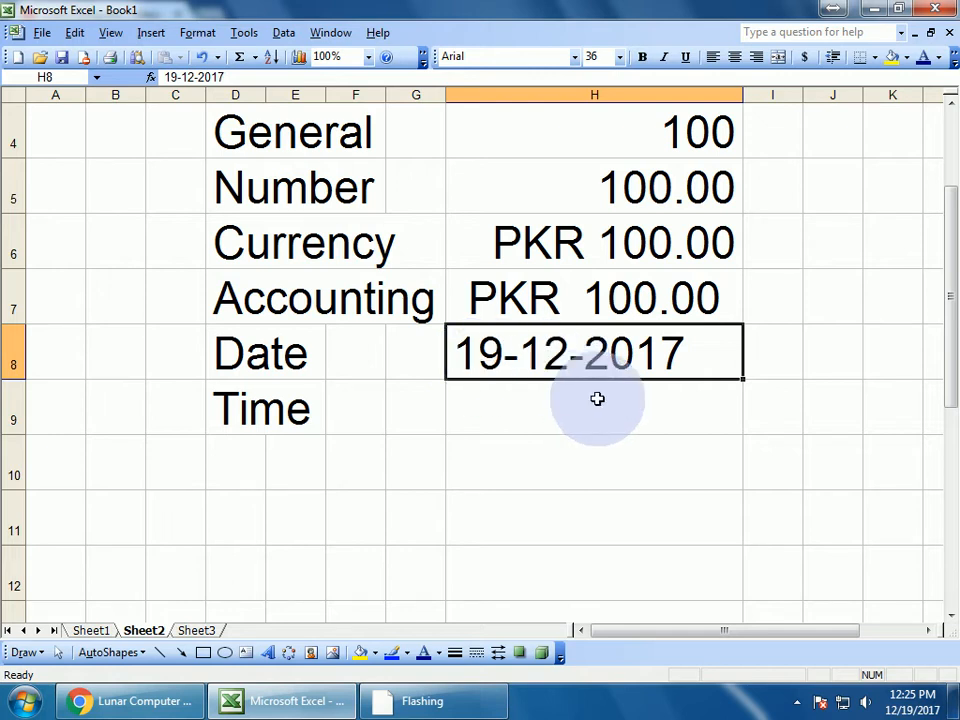
{"action": "type", "text": "12"}
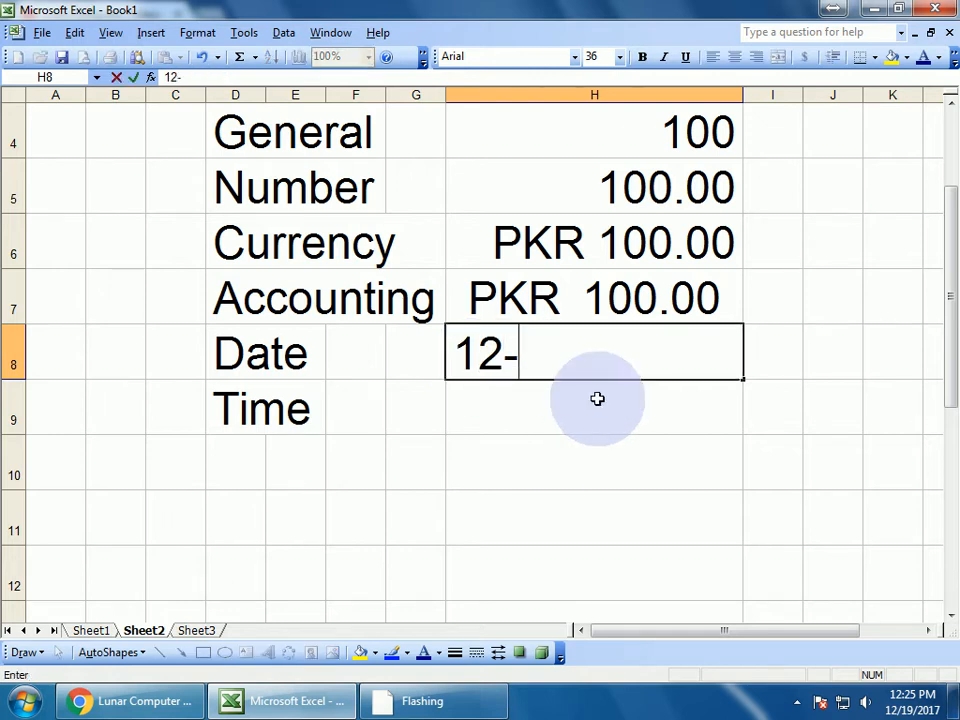
{"action": "type", "text": "-19"}
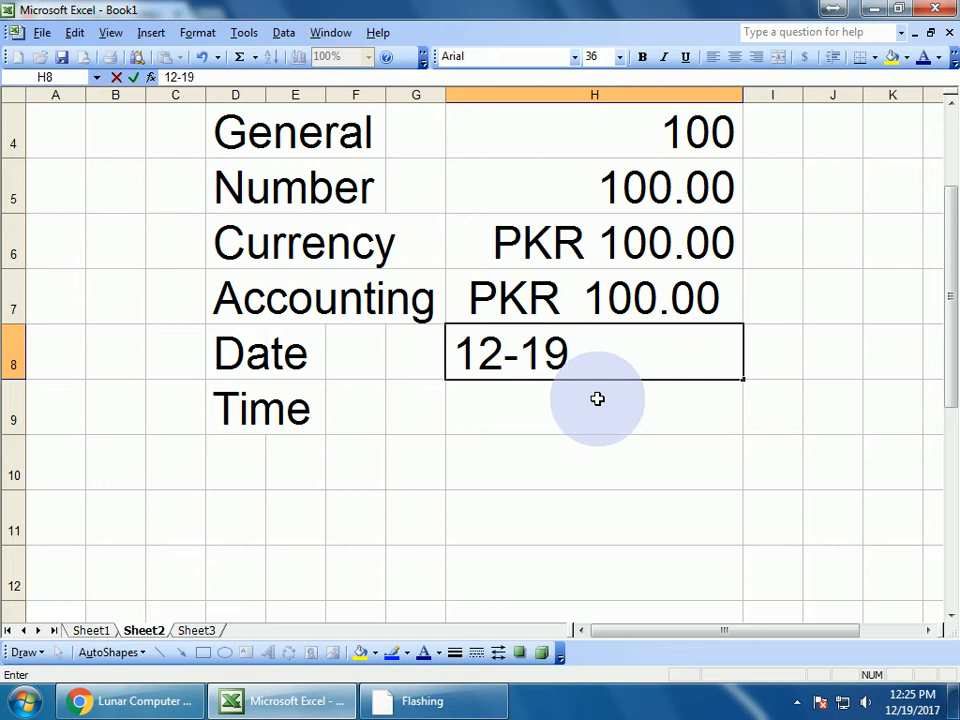
{"action": "type", "text": "-2017"}
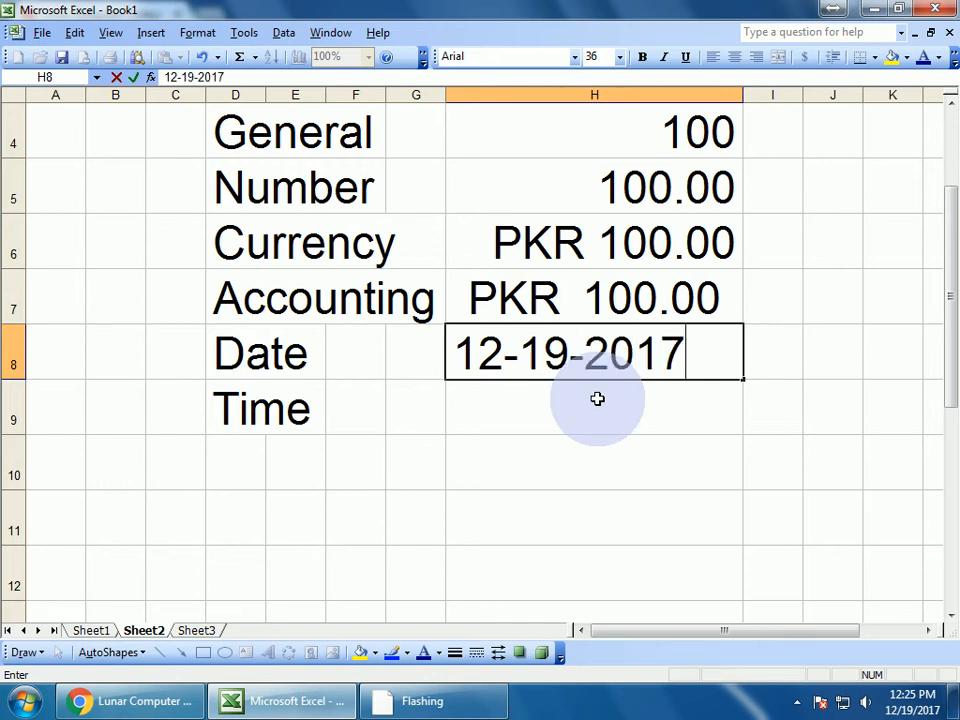
{"action": "key", "text": "Return"}
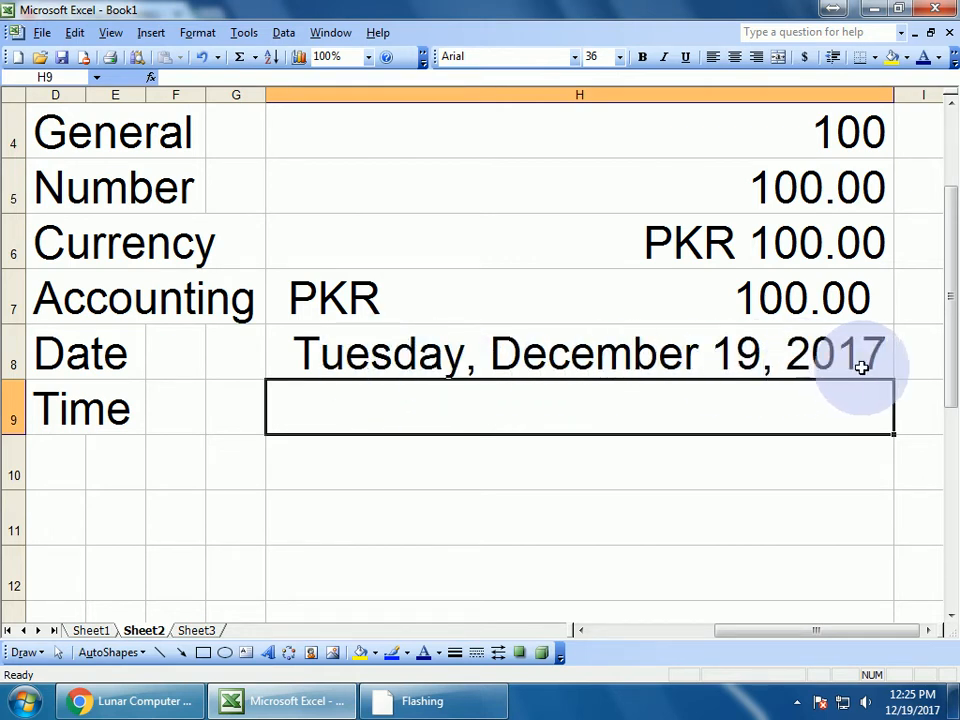
{"action": "left_click", "coordinate": [581, 358]}
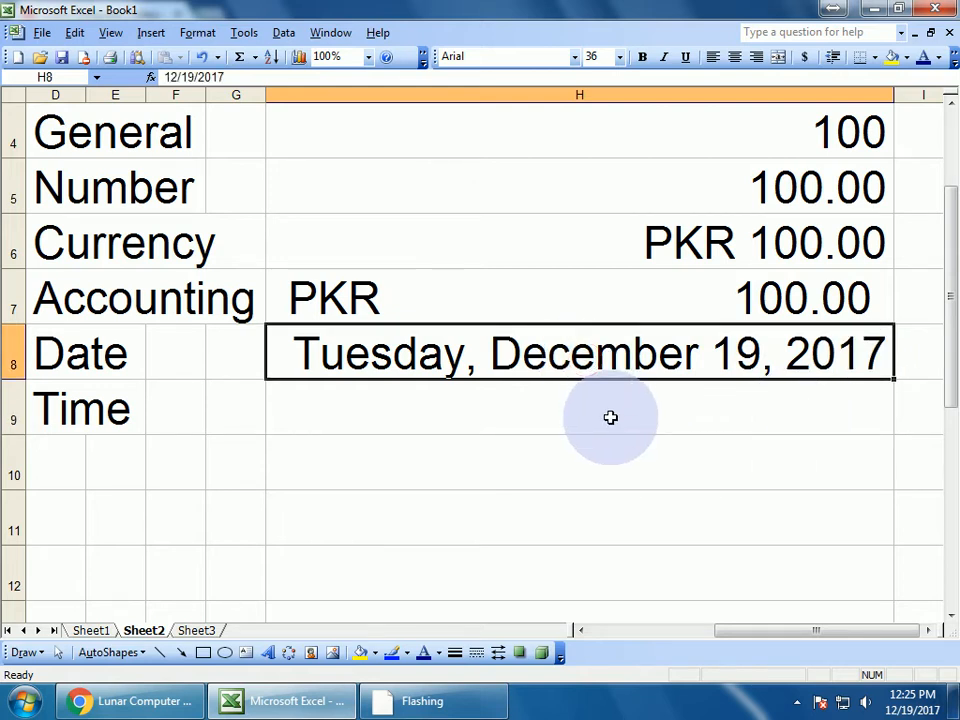
{"action": "left_click", "coordinate": [581, 408]}
{"action": "left_click", "coordinate": [574, 368]}
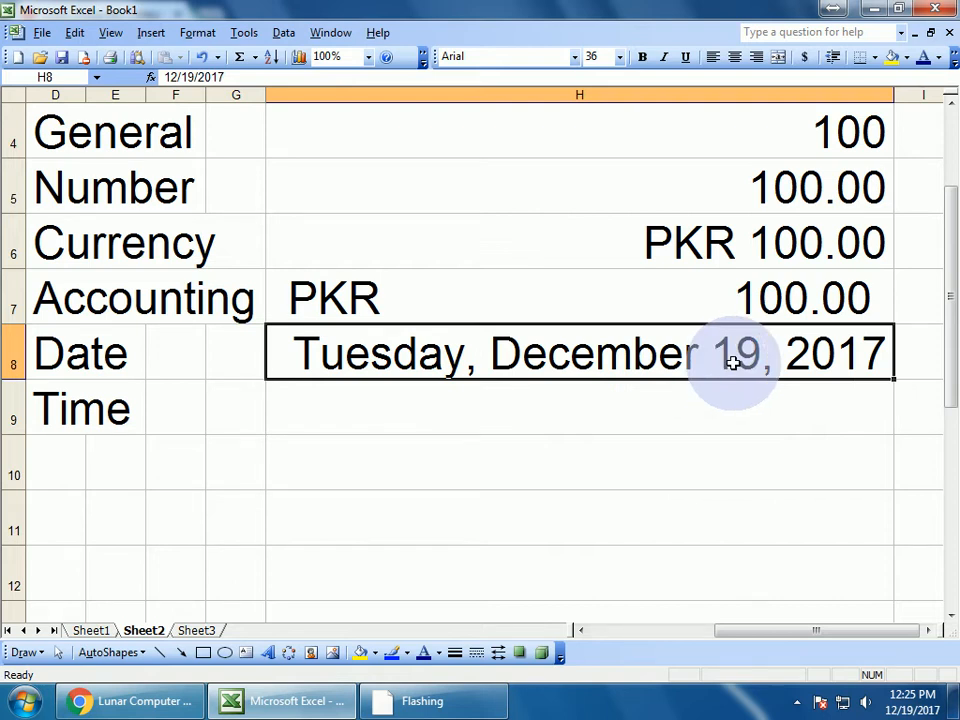
{"action": "left_click", "coordinate": [589, 409]}
{"action": "left_click", "coordinate": [588, 366]}
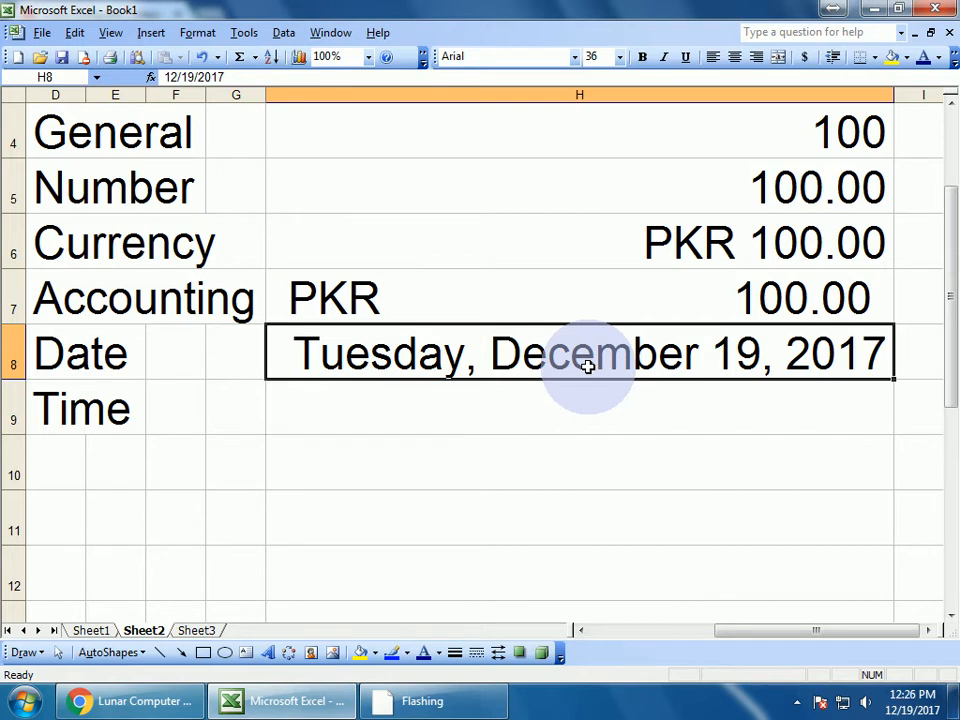
{"action": "left_click", "coordinate": [591, 409]}
{"action": "left_click", "coordinate": [589, 363]}
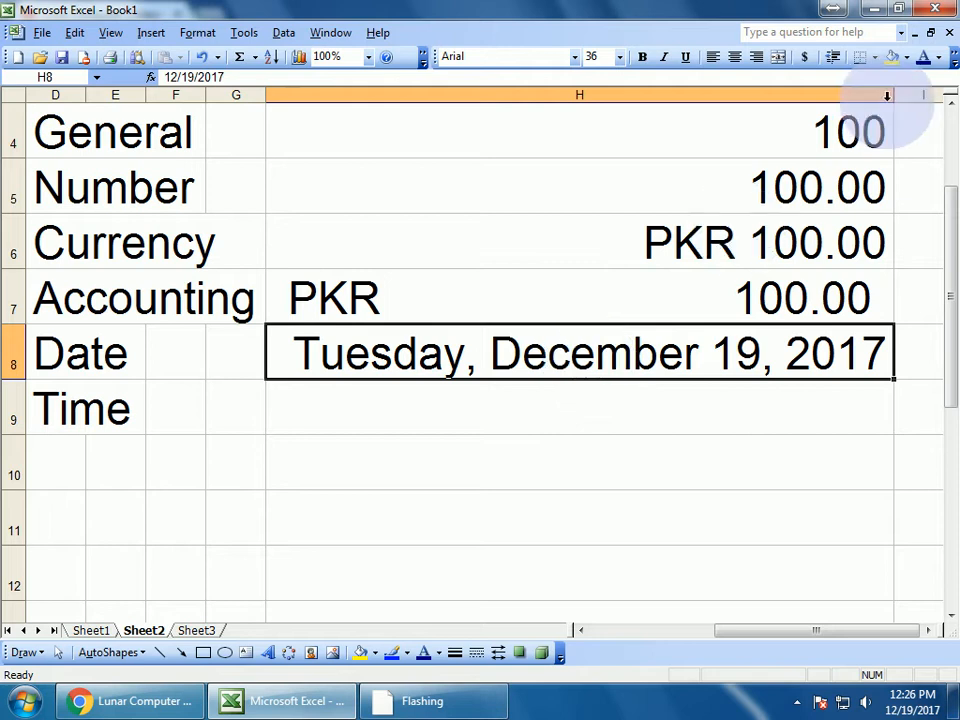
Minimize the open windows, open Clock, Language, and Region in the Windows Control Panel, and check the Date and Time settings there
{"action": "left_click", "coordinate": [873, 12]}
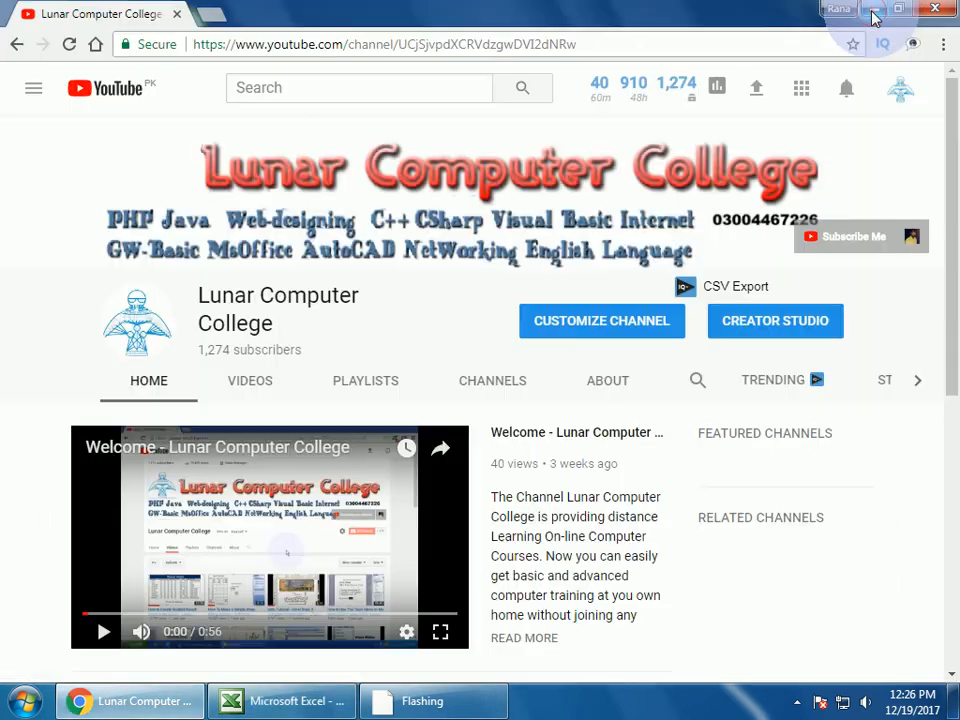
{"action": "left_click", "coordinate": [873, 12]}
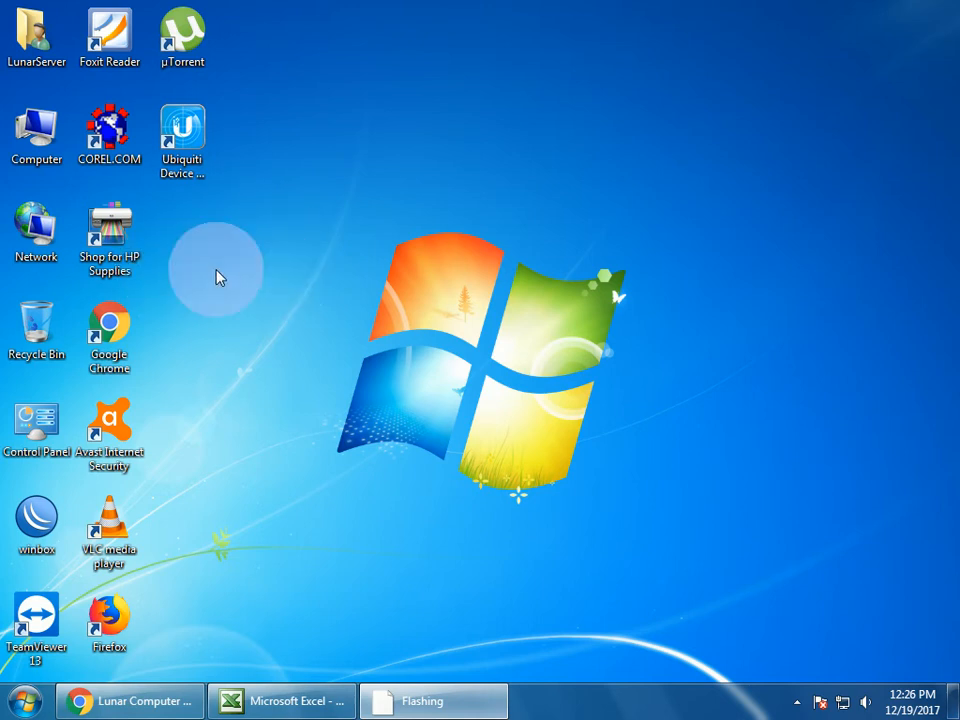
{"action": "double_click", "coordinate": [14, 133]}
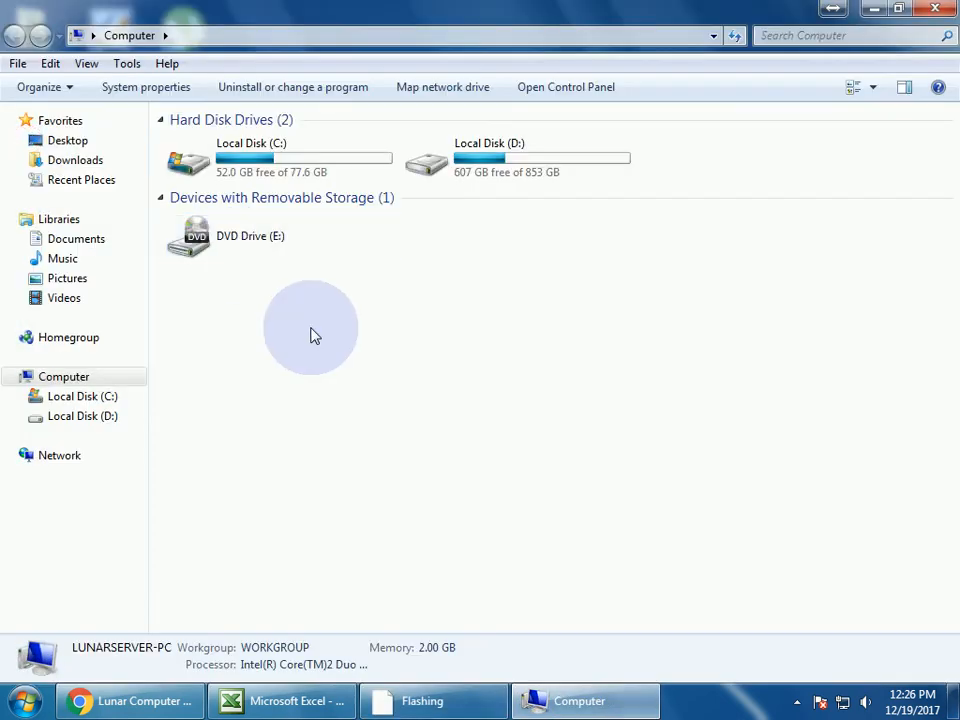
{"action": "left_click", "coordinate": [564, 88]}
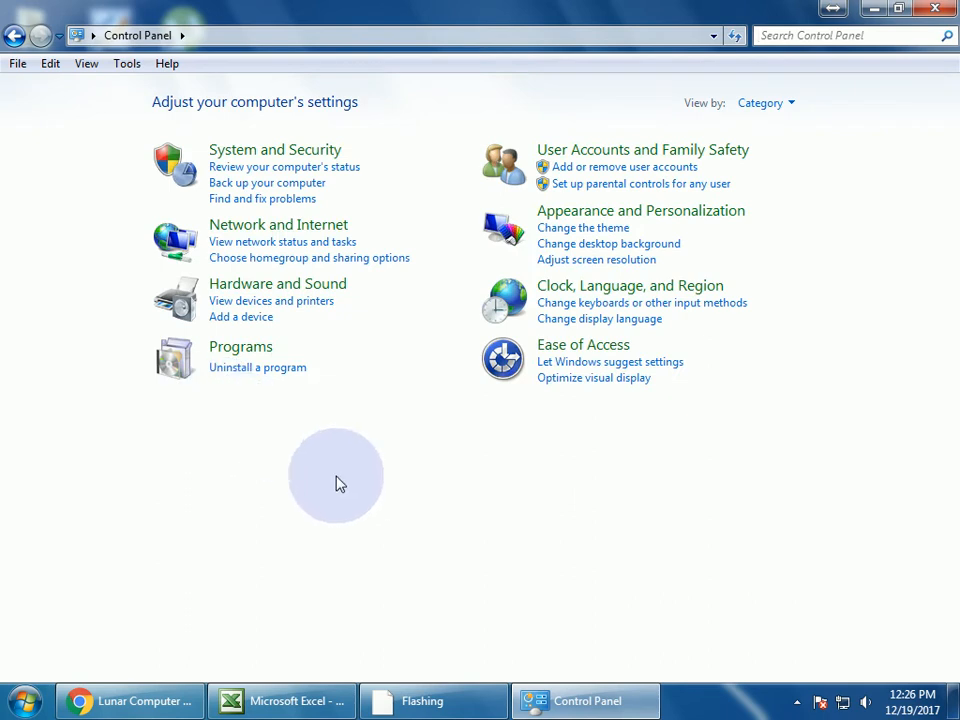
{"action": "left_click", "coordinate": [578, 286]}
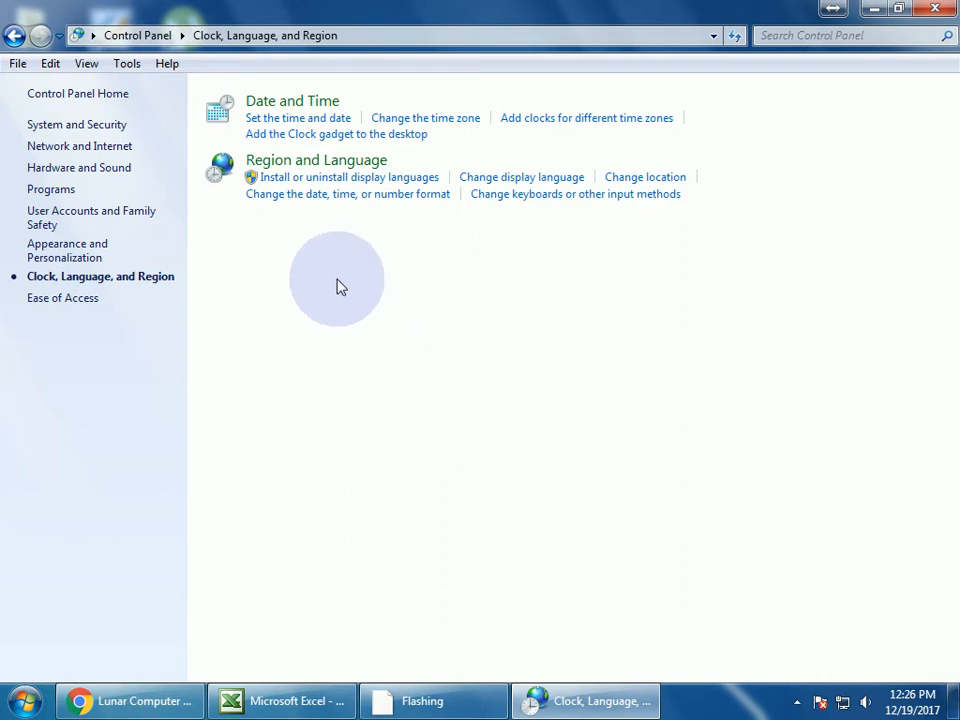
{"action": "left_click", "coordinate": [306, 101]}
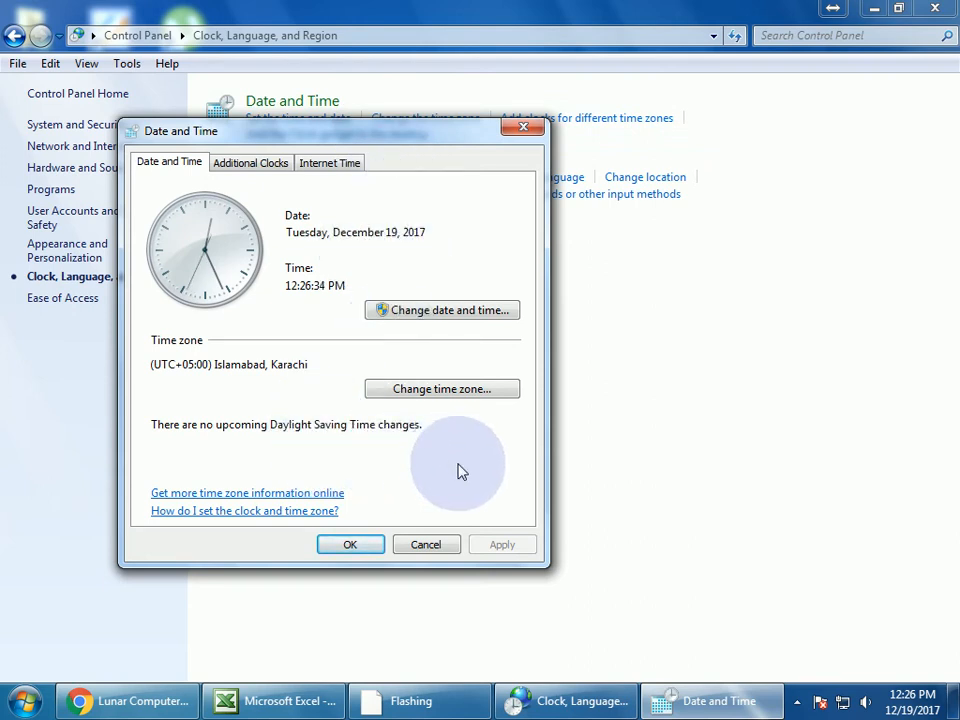
{"action": "left_click", "coordinate": [518, 128]}
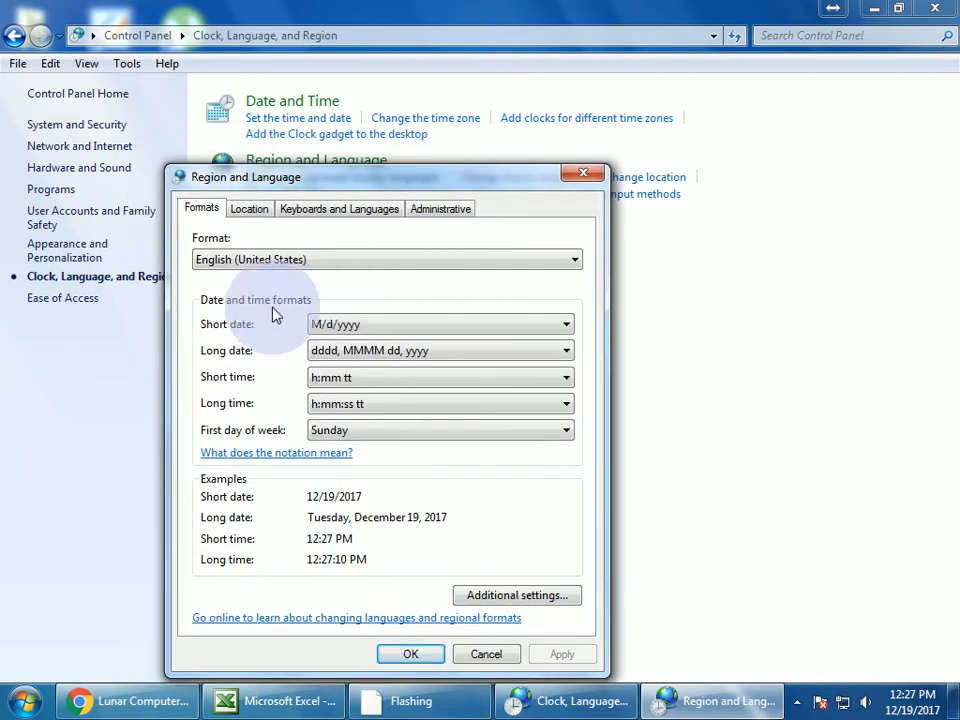
Set the Windows short date format to dd-MMM-yy in Region and Language, apply it, and close the Control Panel
{"action": "left_click", "coordinate": [352, 330]}
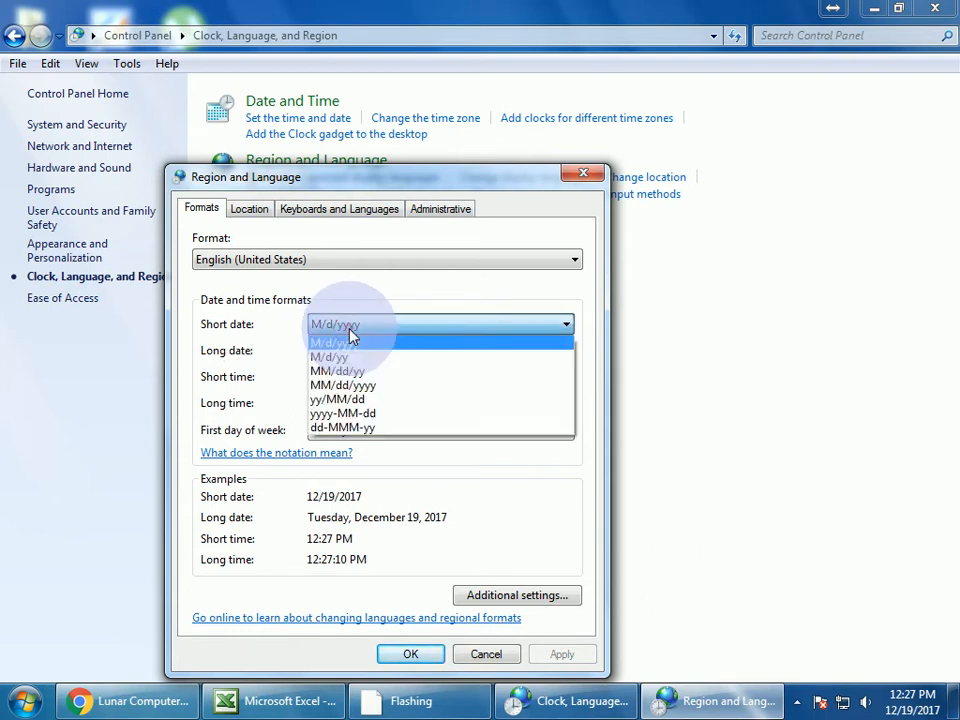
{"action": "left_click", "coordinate": [345, 428]}
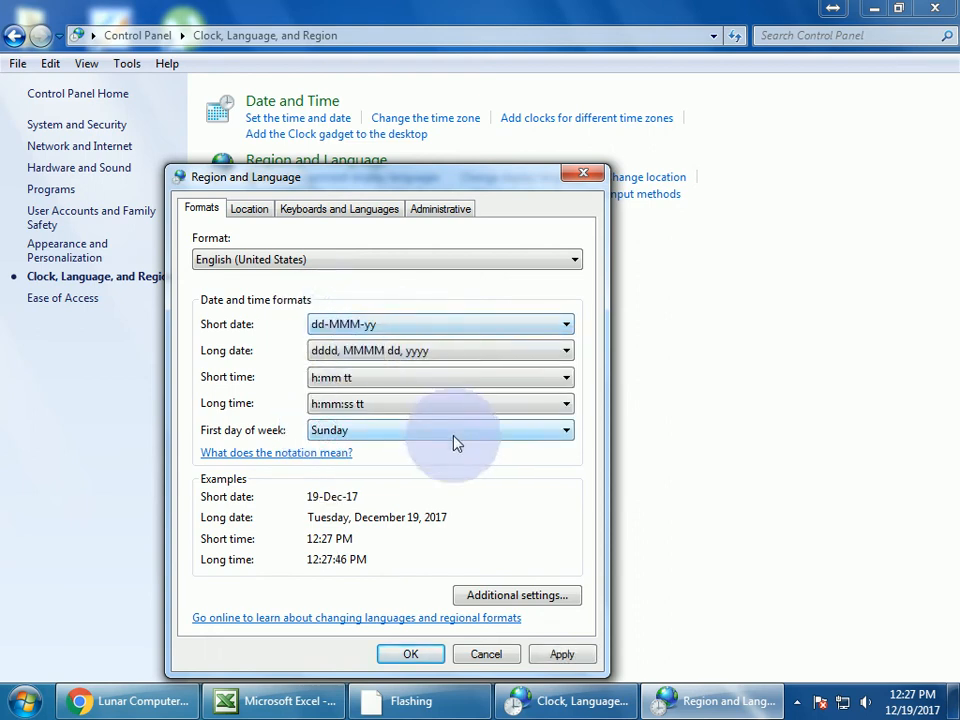
{"action": "left_click", "coordinate": [561, 652]}
{"action": "left_click", "coordinate": [420, 652]}
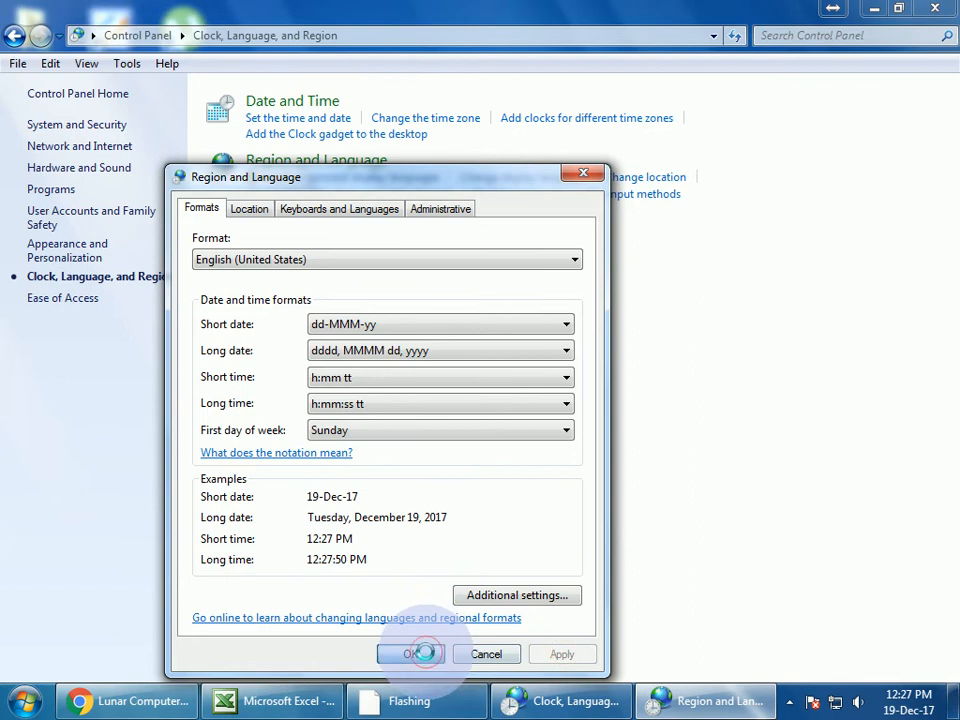
{"action": "left_click", "coordinate": [933, 11]}
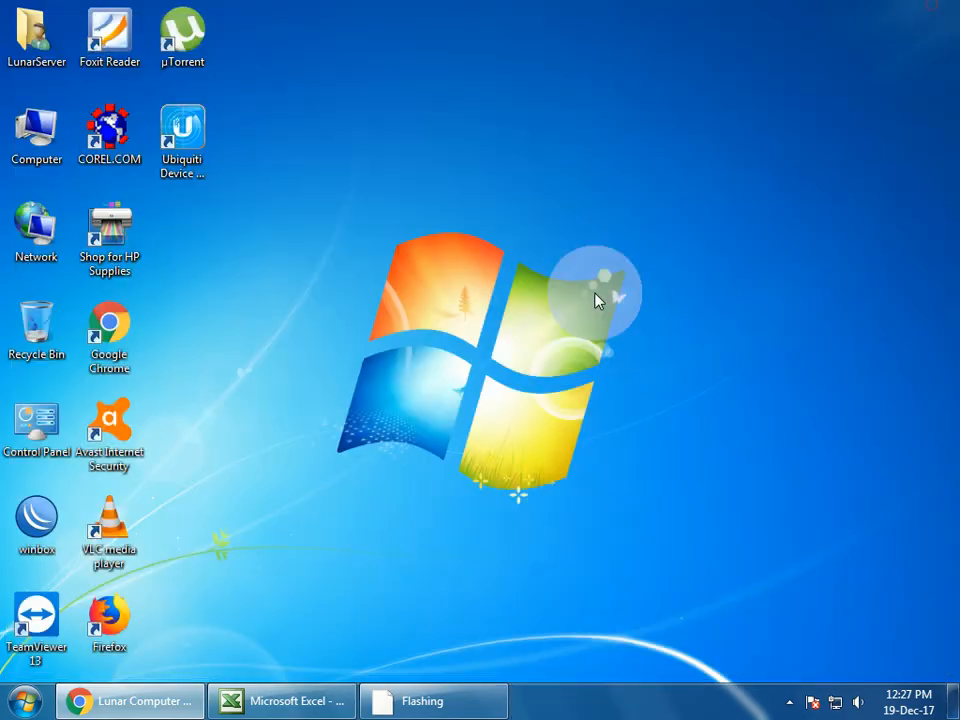
Switch back to Excel and enter the date 19-12-2017 in cell H8, with the day before the month
{"action": "left_click", "coordinate": [268, 712]}
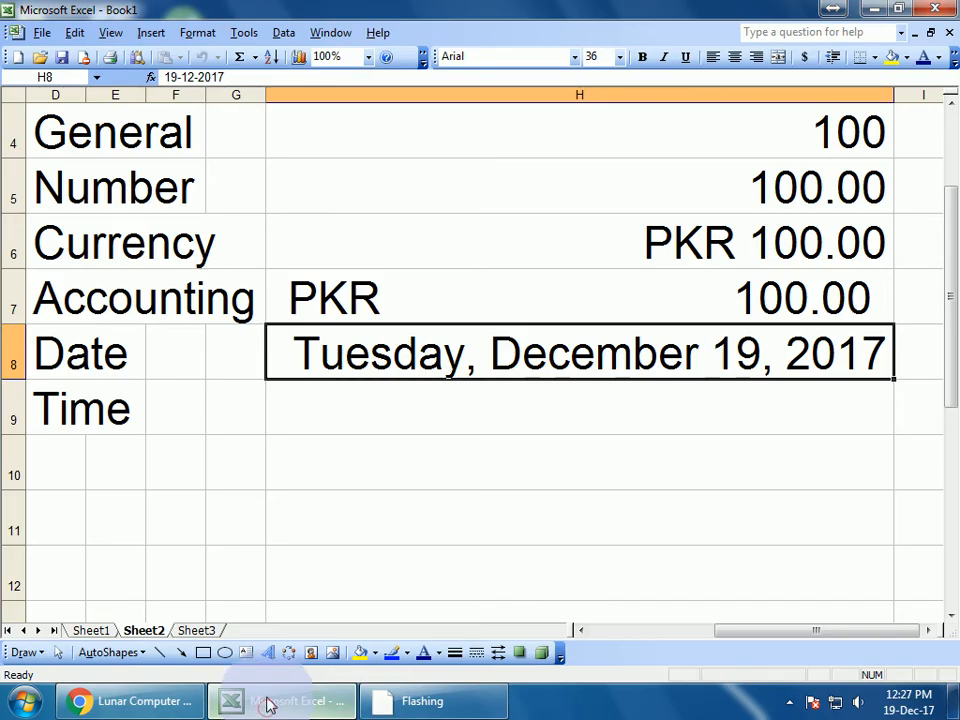
{"action": "left_click", "coordinate": [354, 405]}
{"action": "left_click", "coordinate": [346, 357]}
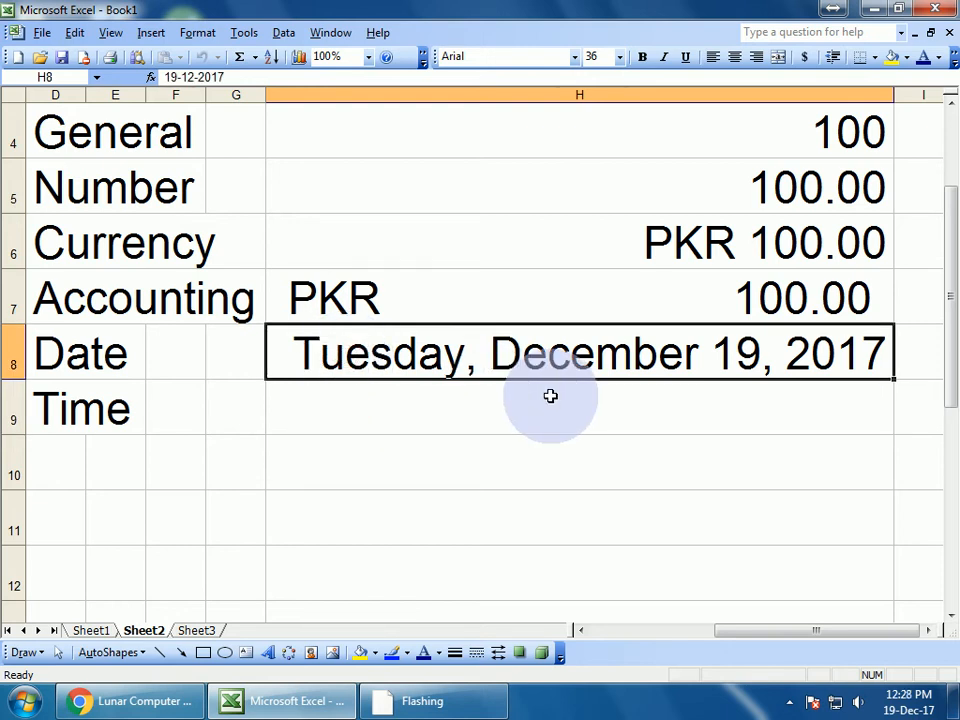
{"action": "type", "text": "1"}
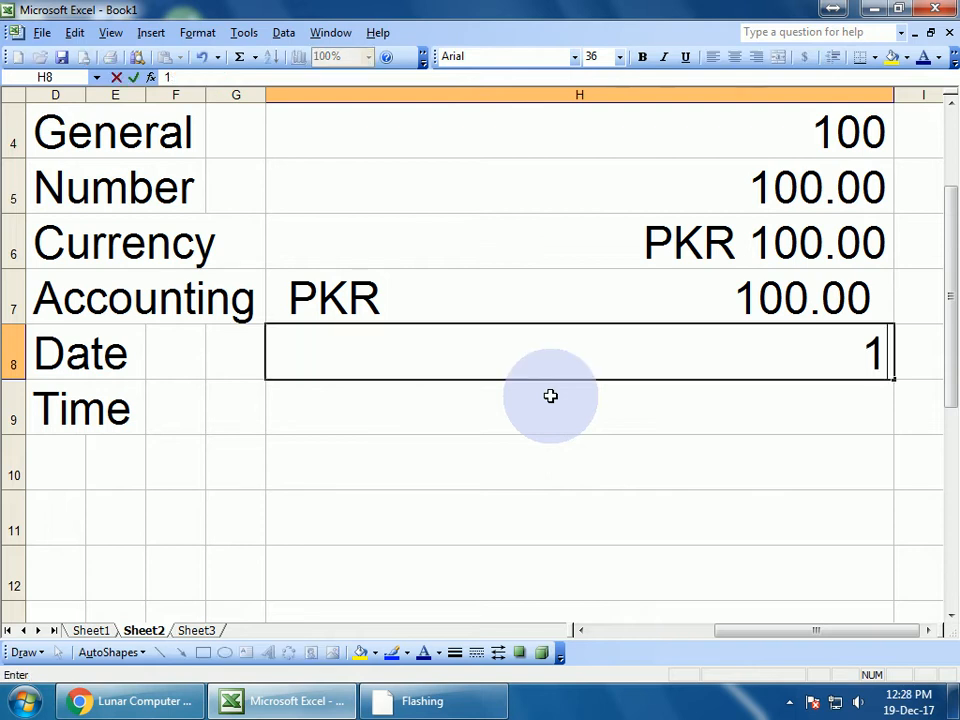
{"action": "type", "text": "9-1"}
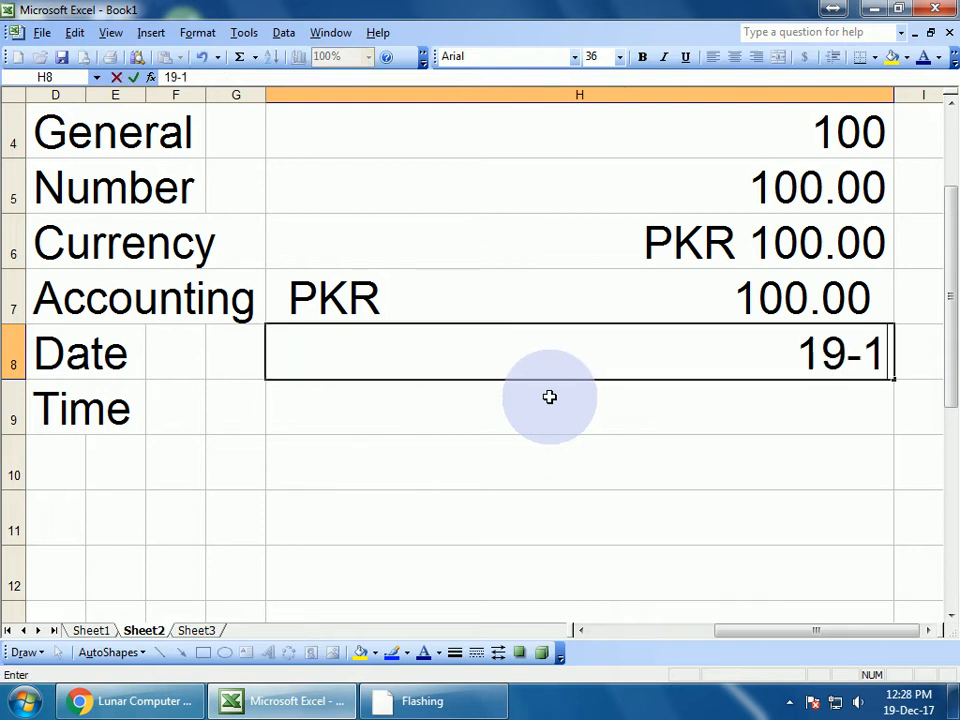
{"action": "type", "text": "2-2017"}
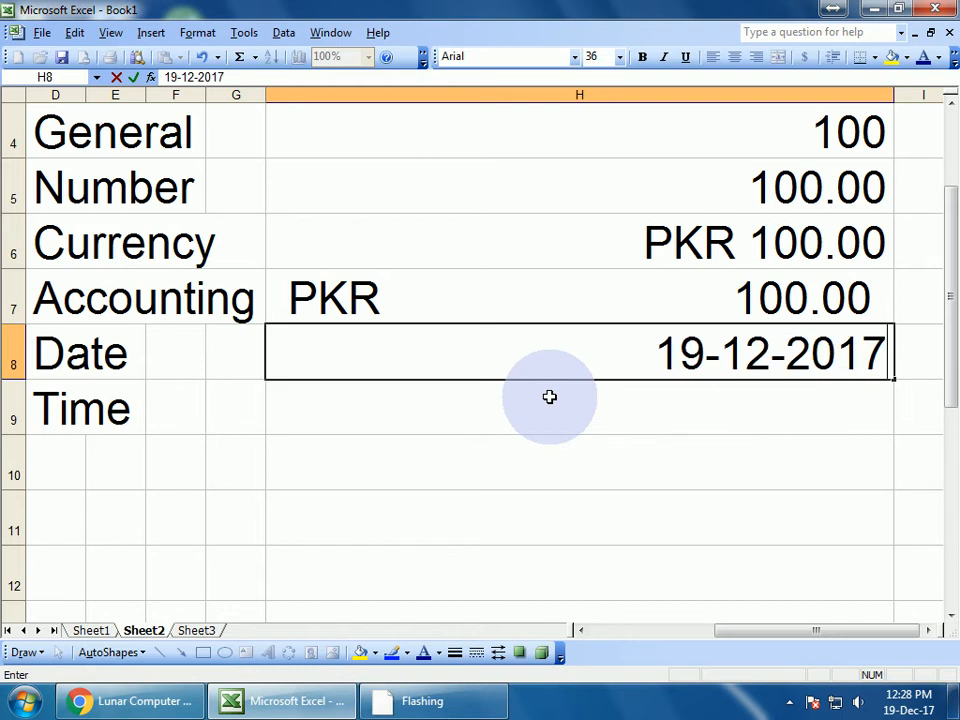
{"action": "key", "text": "Return"}
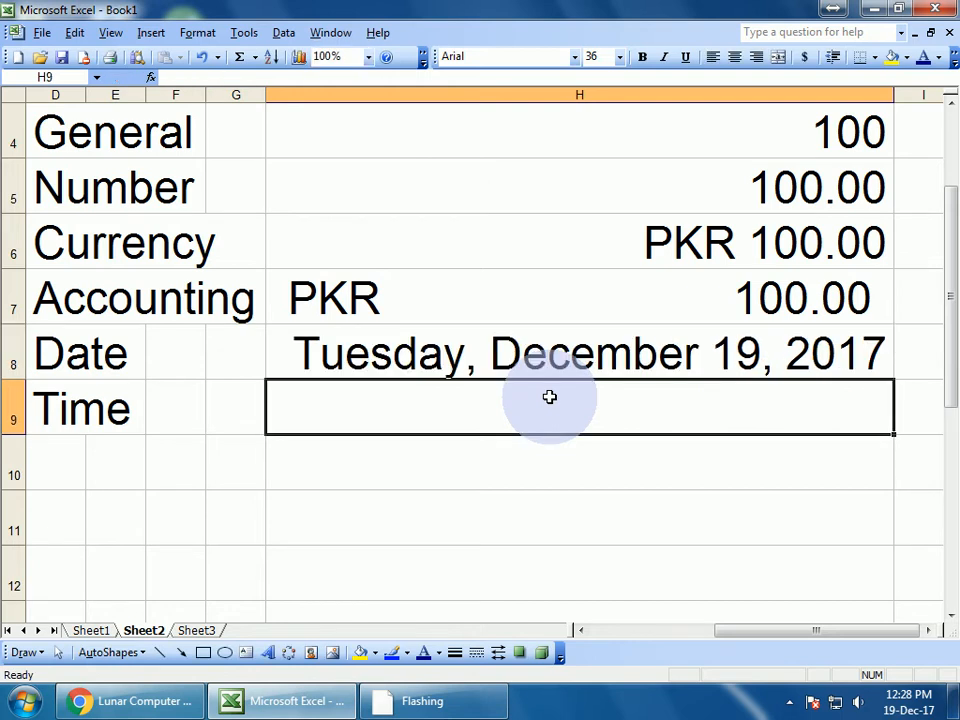
{"action": "left_click", "coordinate": [419, 360]}
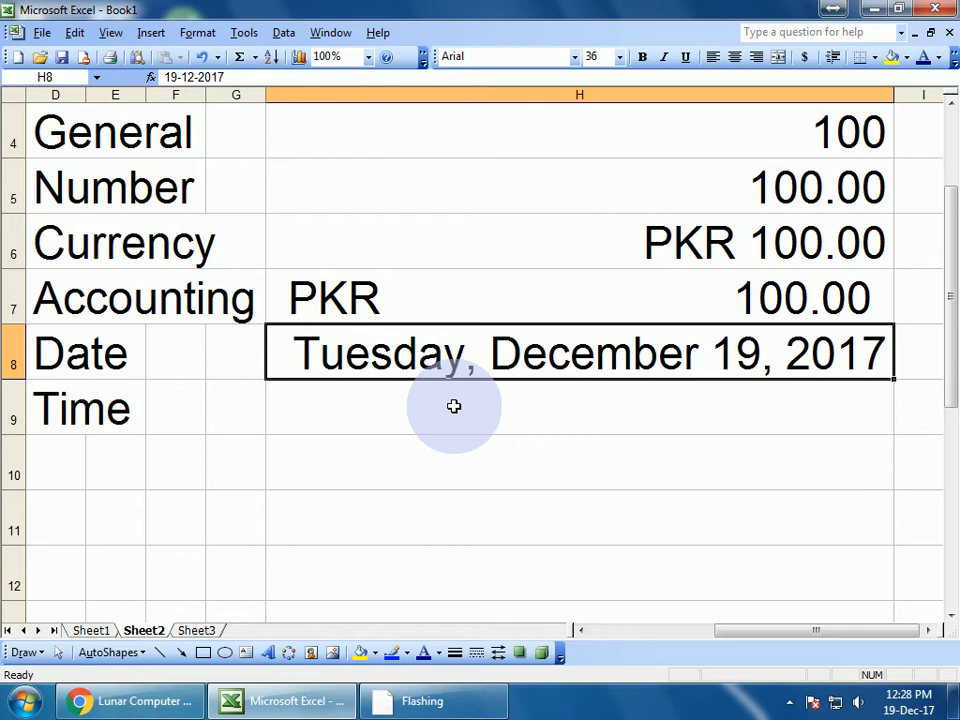
{"action": "left_click", "coordinate": [446, 405]}
{"action": "left_click", "coordinate": [425, 370]}
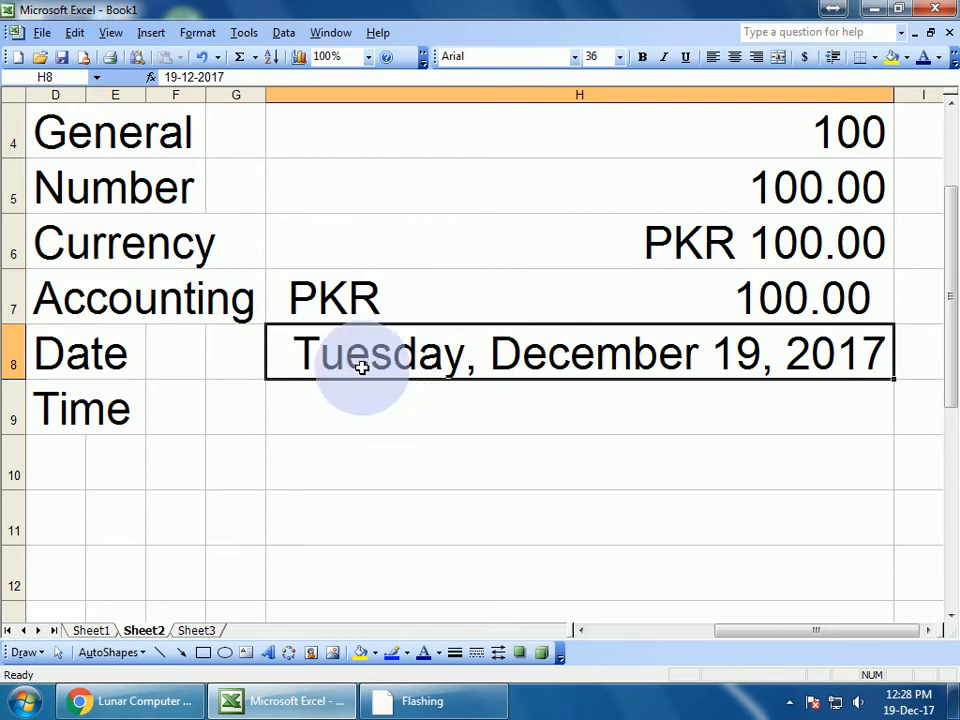
{"action": "left_click", "coordinate": [407, 414]}
Replace the date in cell H8 with 3-10-2015
{"action": "left_click", "coordinate": [403, 372]}
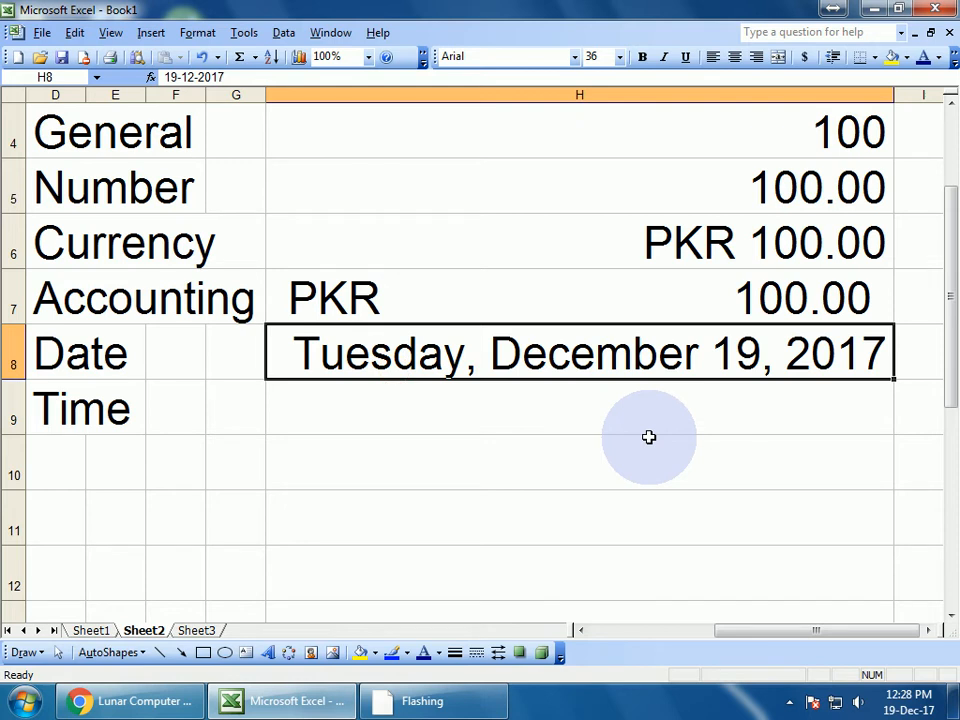
{"action": "type", "text": "3"}
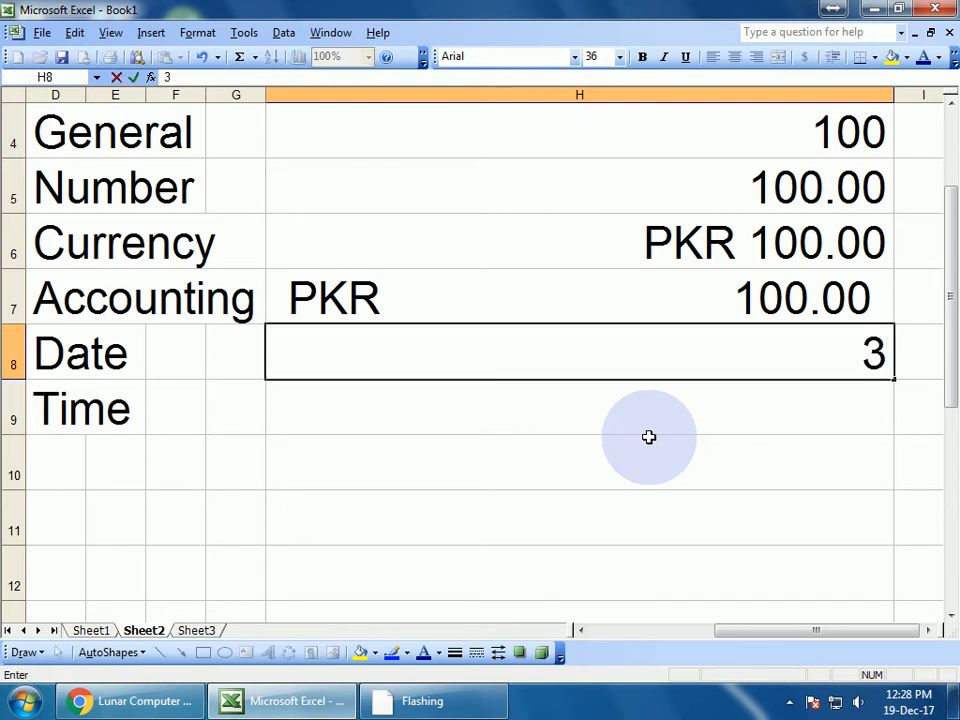
{"action": "type", "text": "-10"}
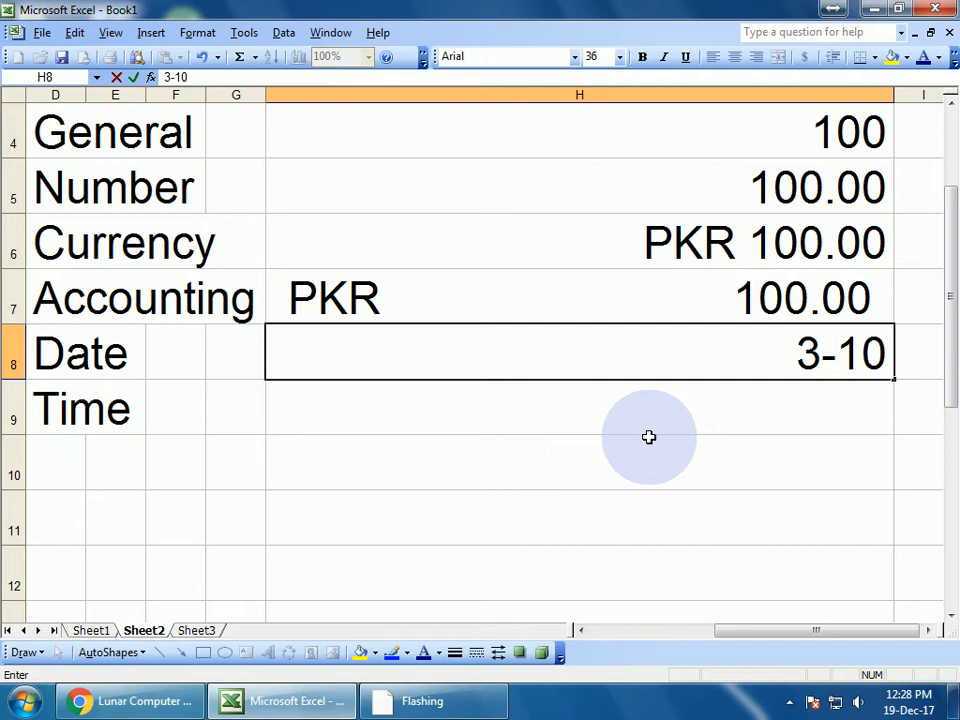
{"action": "type", "text": "-"}
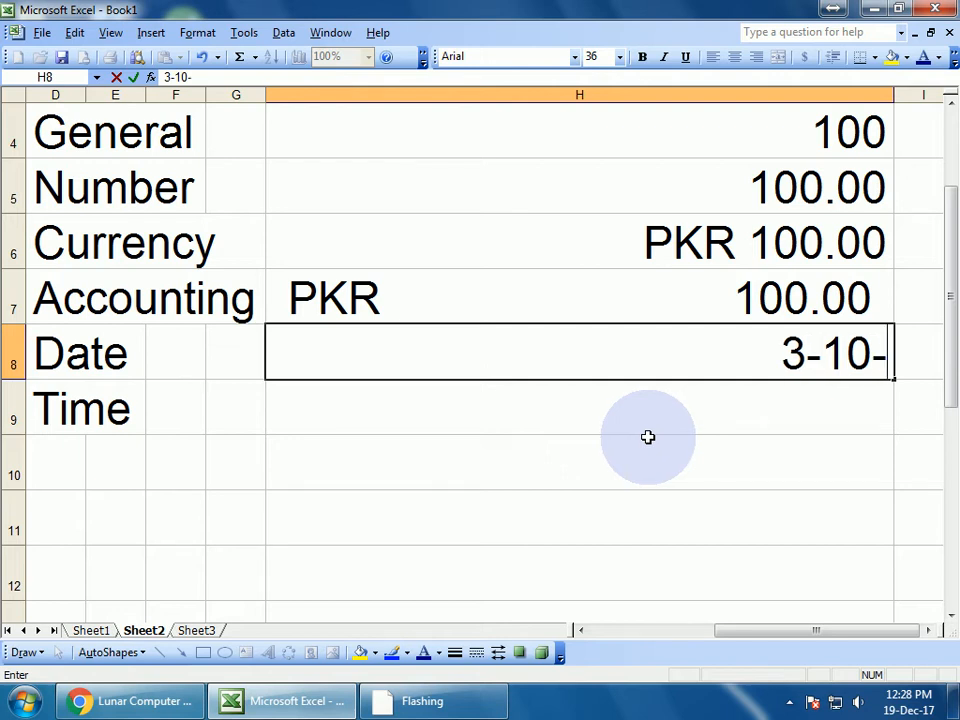
{"action": "type", "text": "2"}
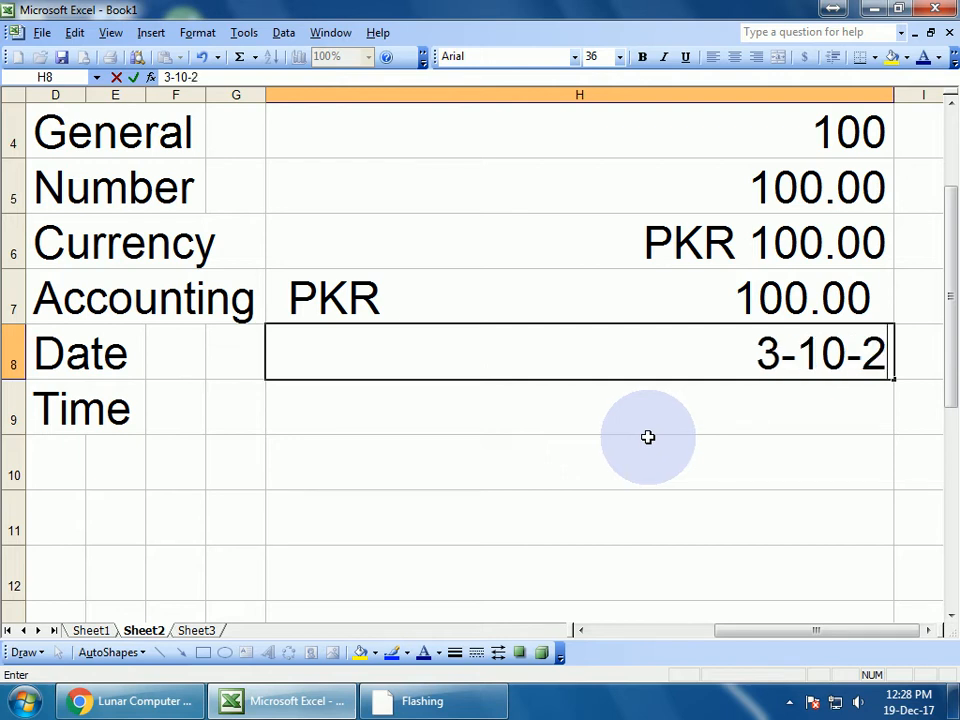
{"action": "type", "text": "015"}
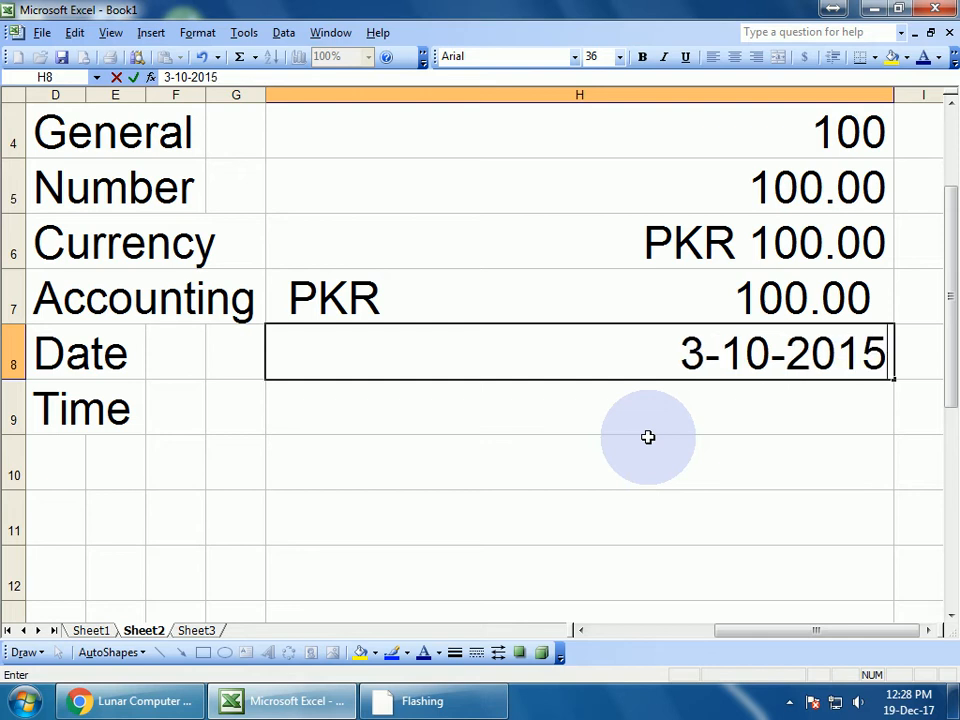
{"action": "key", "text": "Return"}
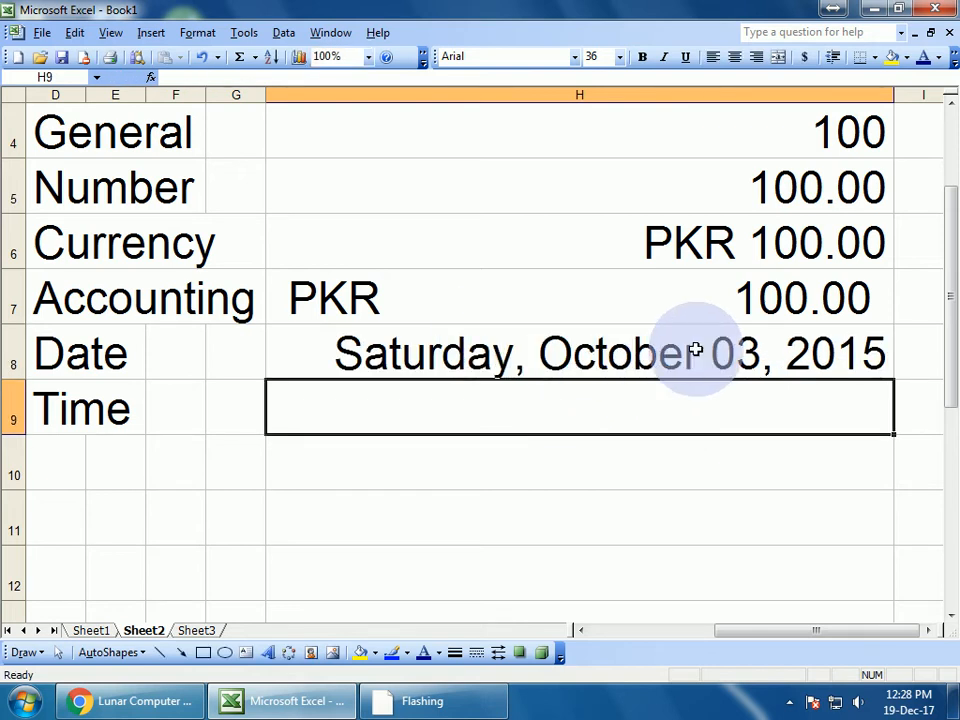
Replace the date in cell H8 with 19-12-17, entered day first
{"action": "left_click", "coordinate": [425, 353]}
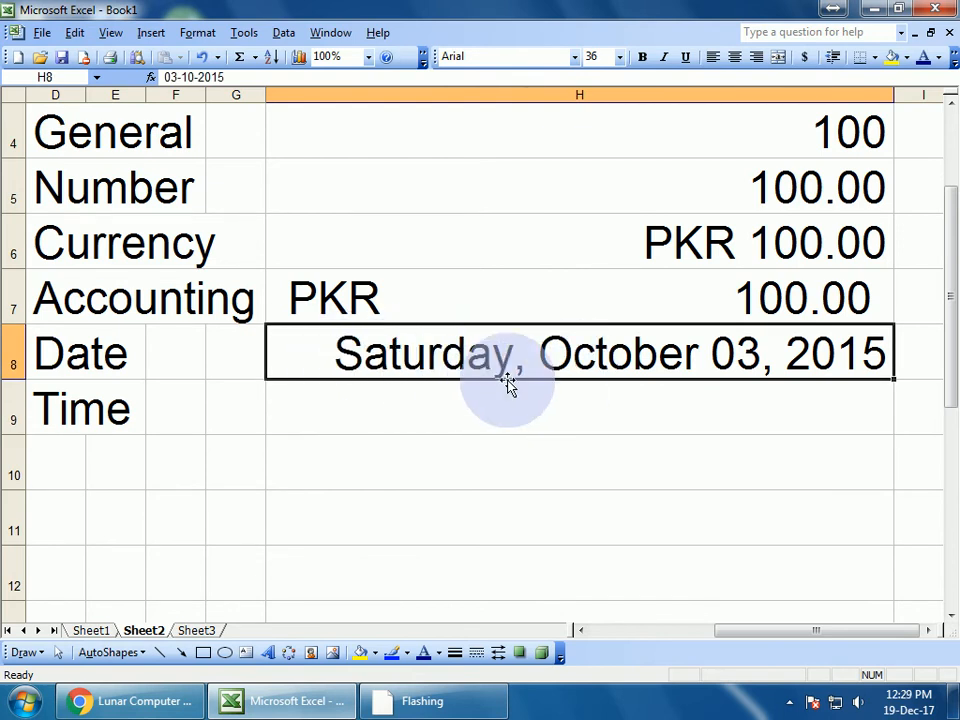
{"action": "left_click", "coordinate": [467, 399]}
{"action": "left_click", "coordinate": [467, 356]}
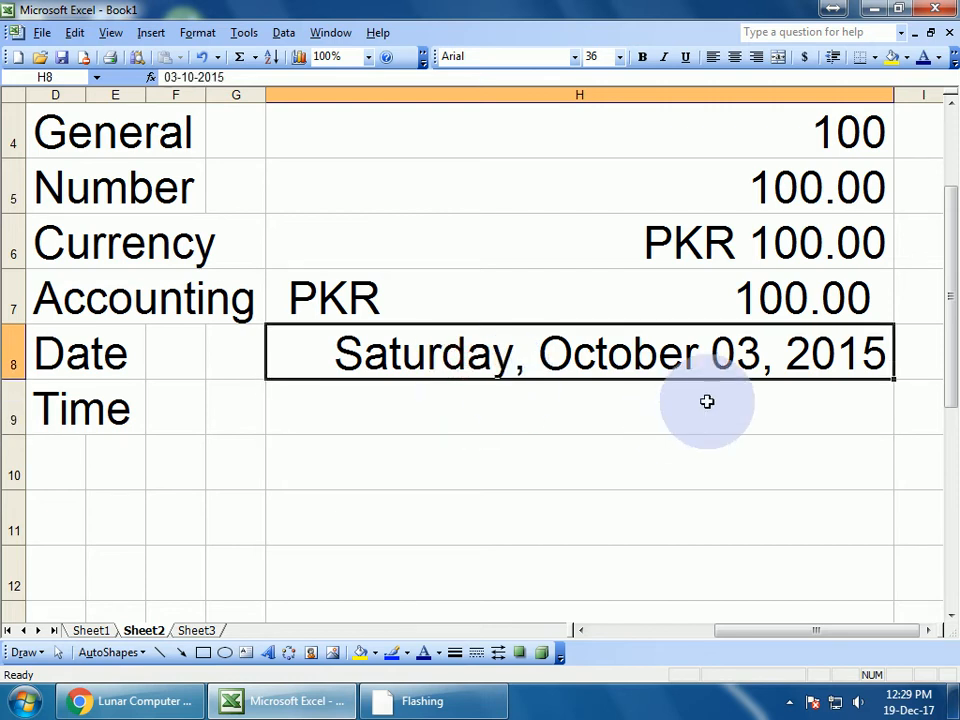
{"action": "type", "text": "9"}
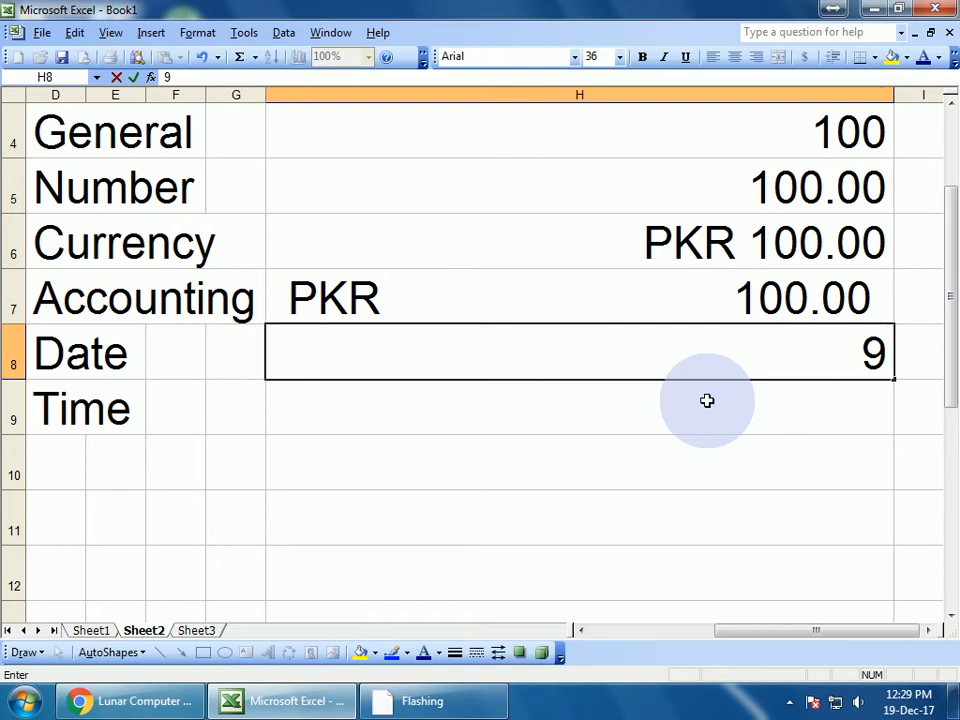
{"action": "key", "text": "BackSpace"}
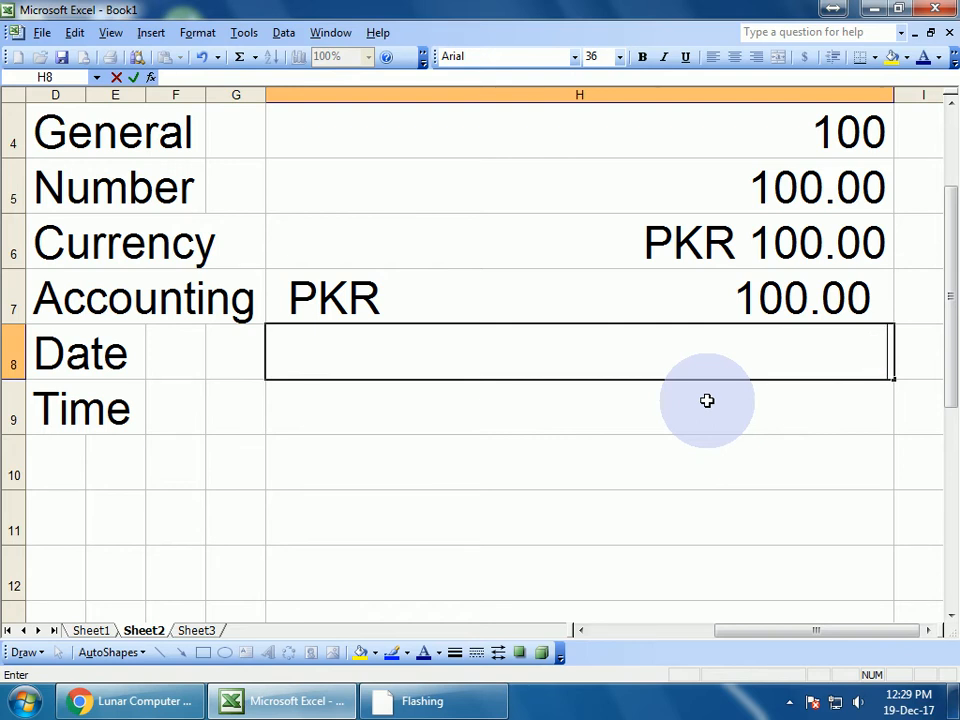
{"action": "type", "text": "19"}
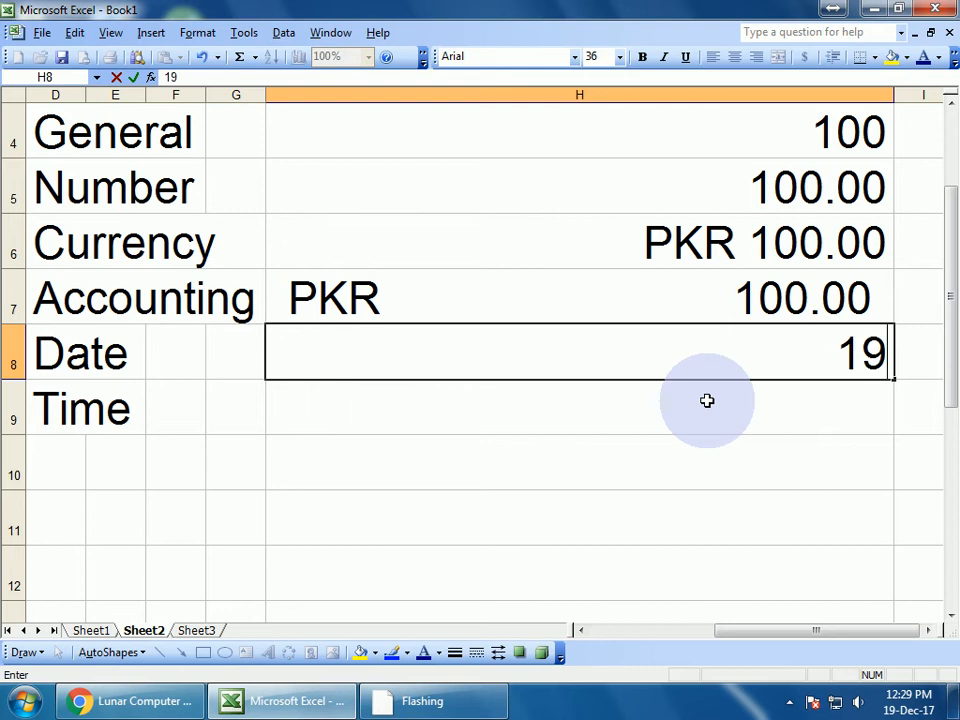
{"action": "type", "text": "-12-"}
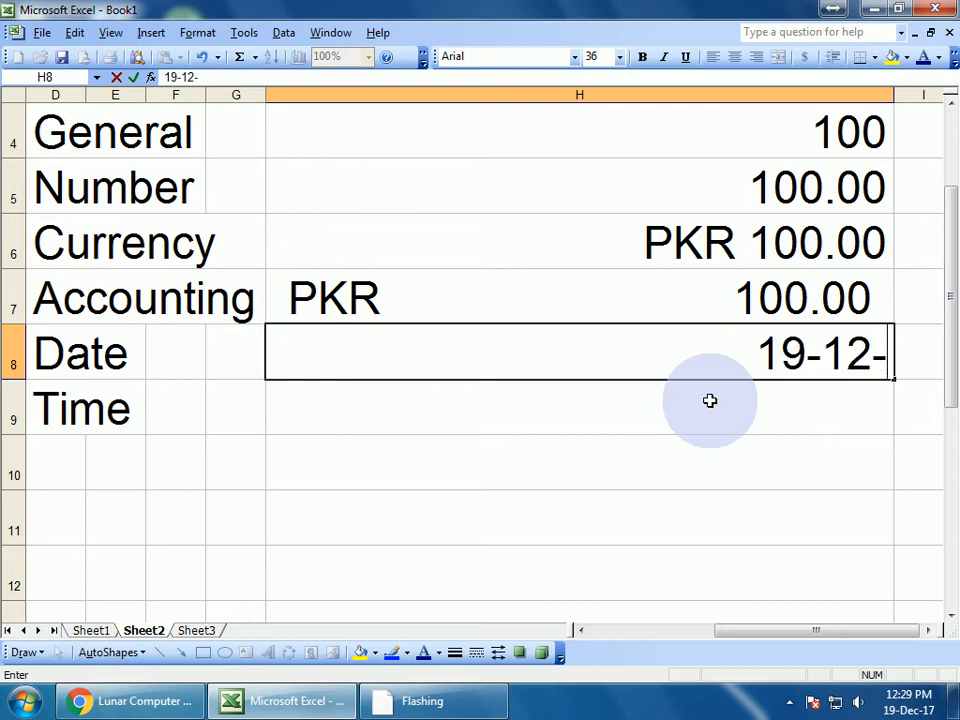
{"action": "type", "text": "17"}
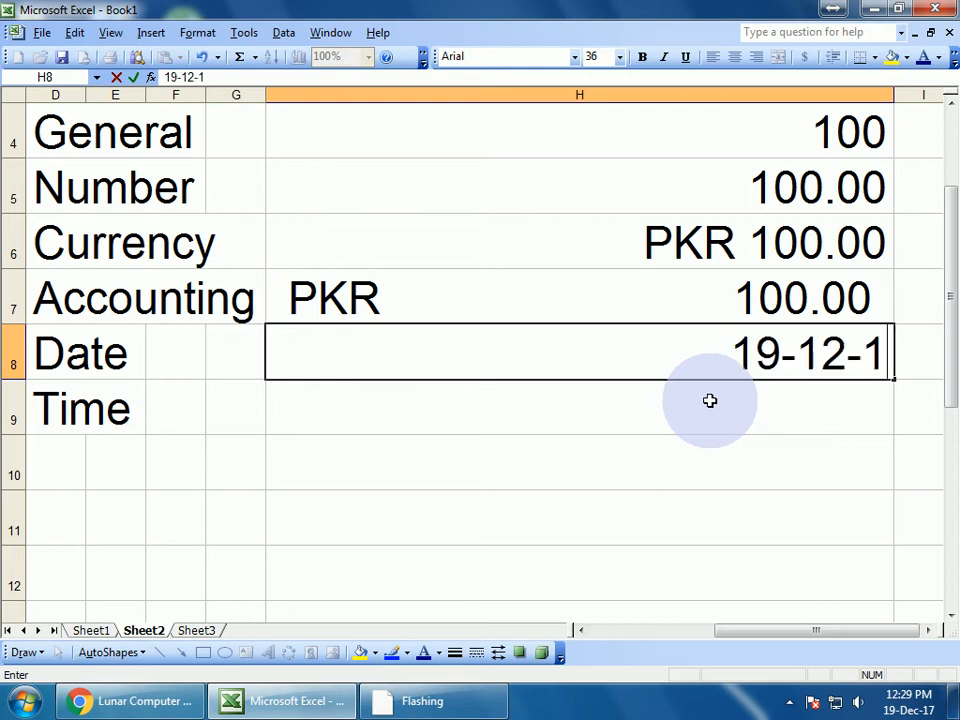
{"action": "key", "text": "Return"}
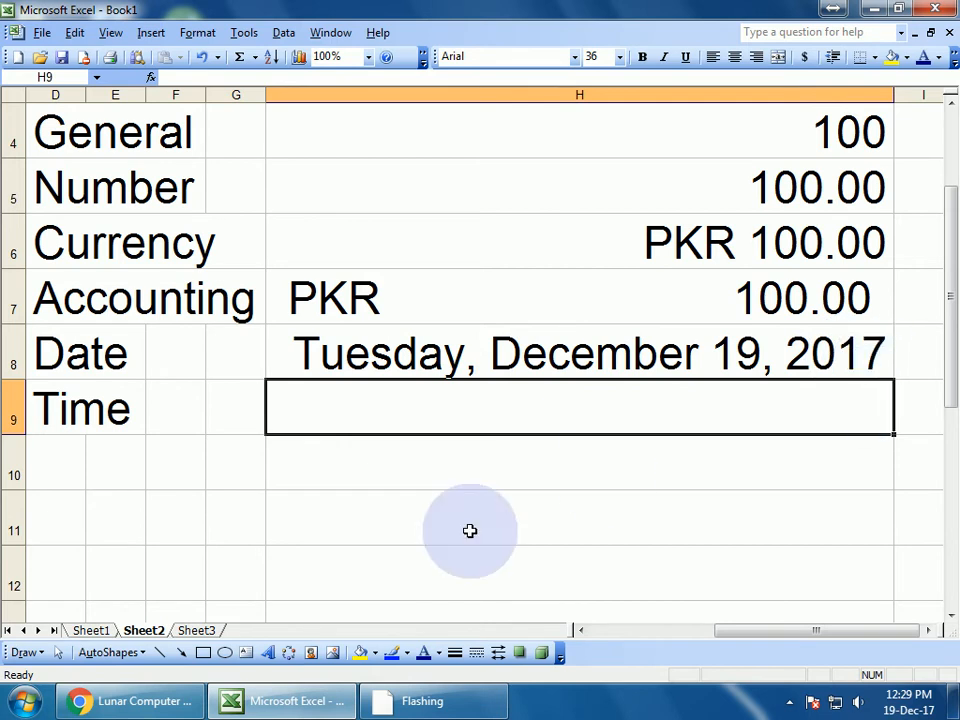
Format cell H9, next to the Time label, with the Time category and the 1:30 PM type
{"action": "left_click", "coordinate": [402, 464]}
{"action": "left_click", "coordinate": [401, 407]}
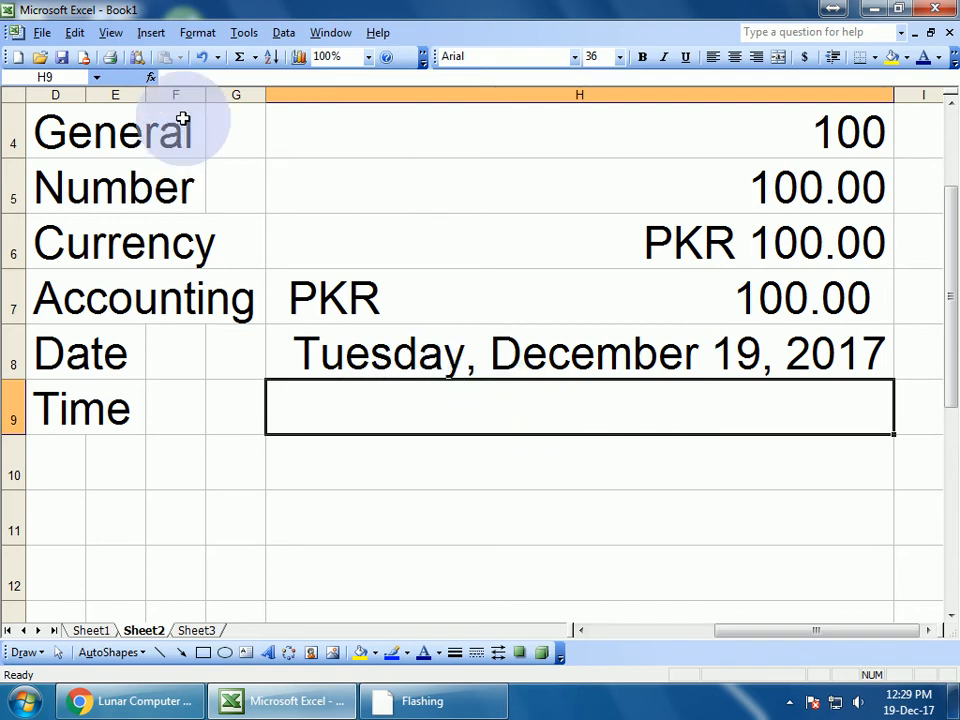
{"action": "left_click", "coordinate": [201, 35]}
{"action": "left_click", "coordinate": [216, 57]}
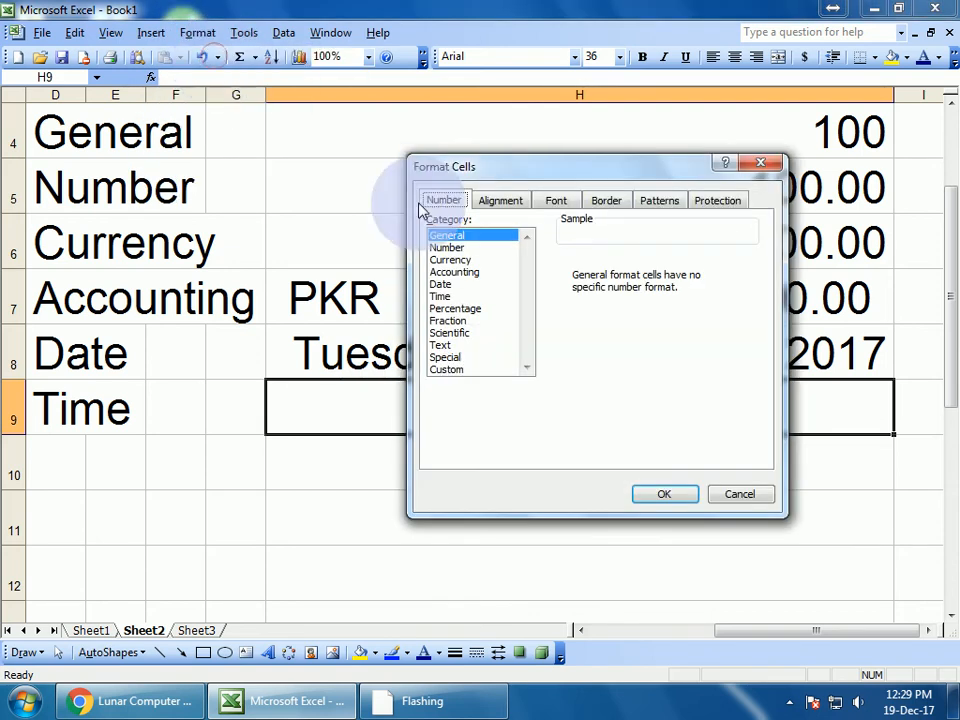
{"action": "left_click", "coordinate": [452, 298]}
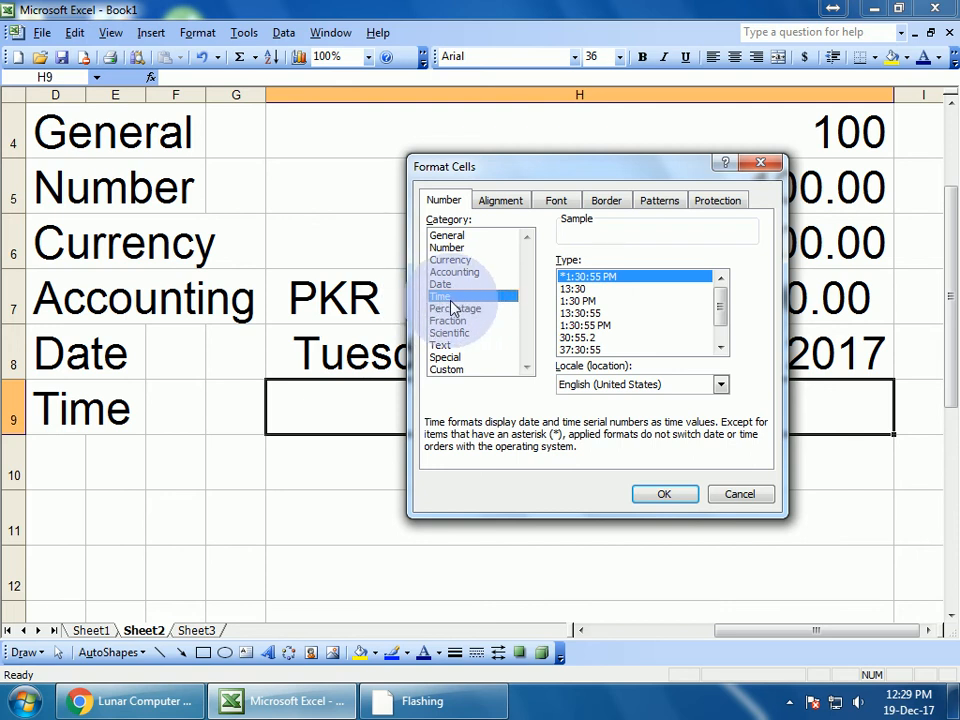
{"action": "left_click", "coordinate": [588, 301]}
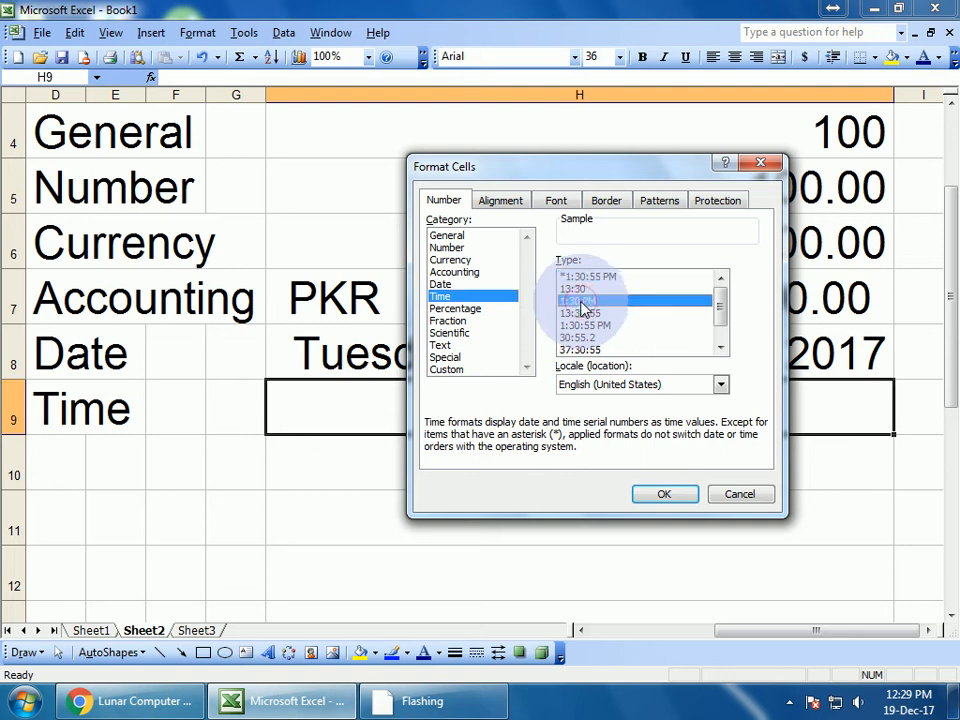
{"action": "left_click", "coordinate": [665, 494]}
{"action": "left_click", "coordinate": [580, 486]}
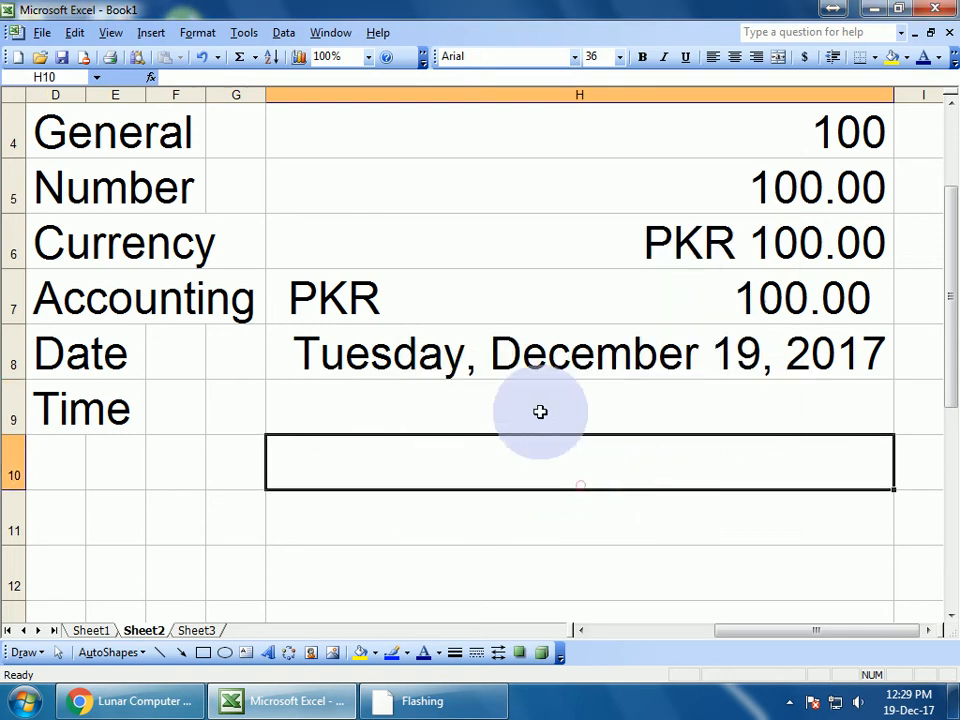
Try entering the plain numbers 13 and 10 as times in cell H9
{"action": "left_click", "coordinate": [541, 411]}
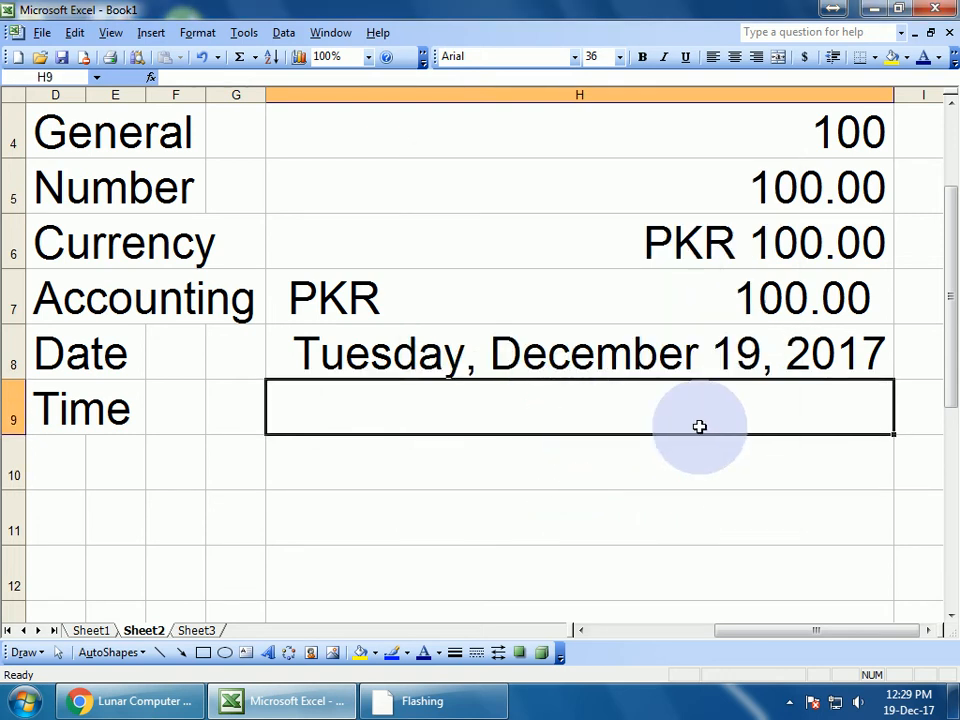
{"action": "type", "text": "13"}
{"action": "key", "text": "Return"}
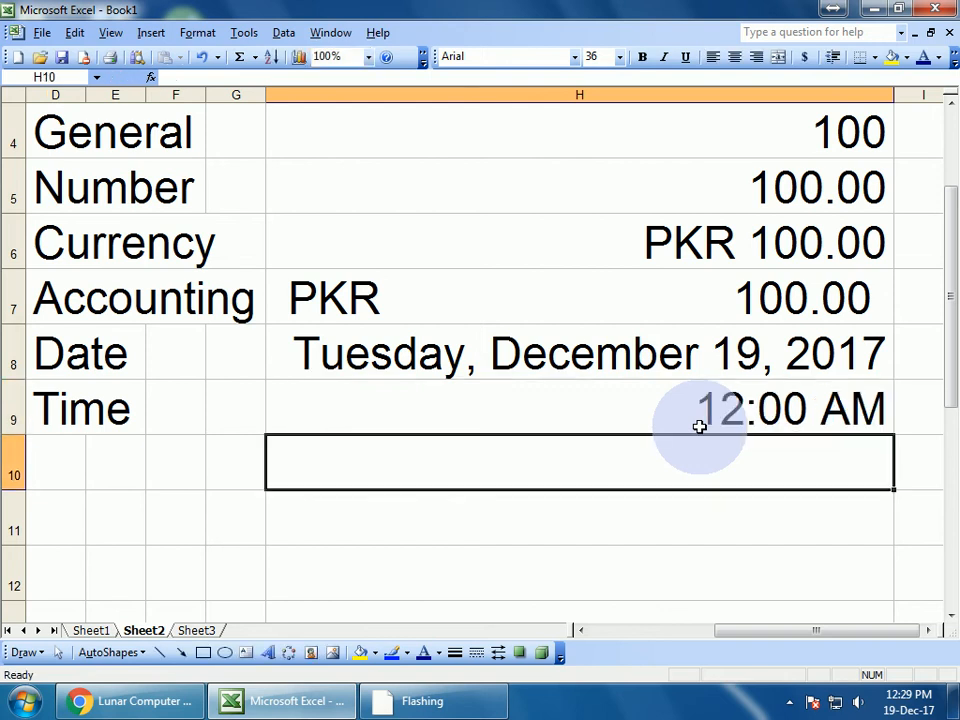
{"action": "left_click", "coordinate": [699, 426]}
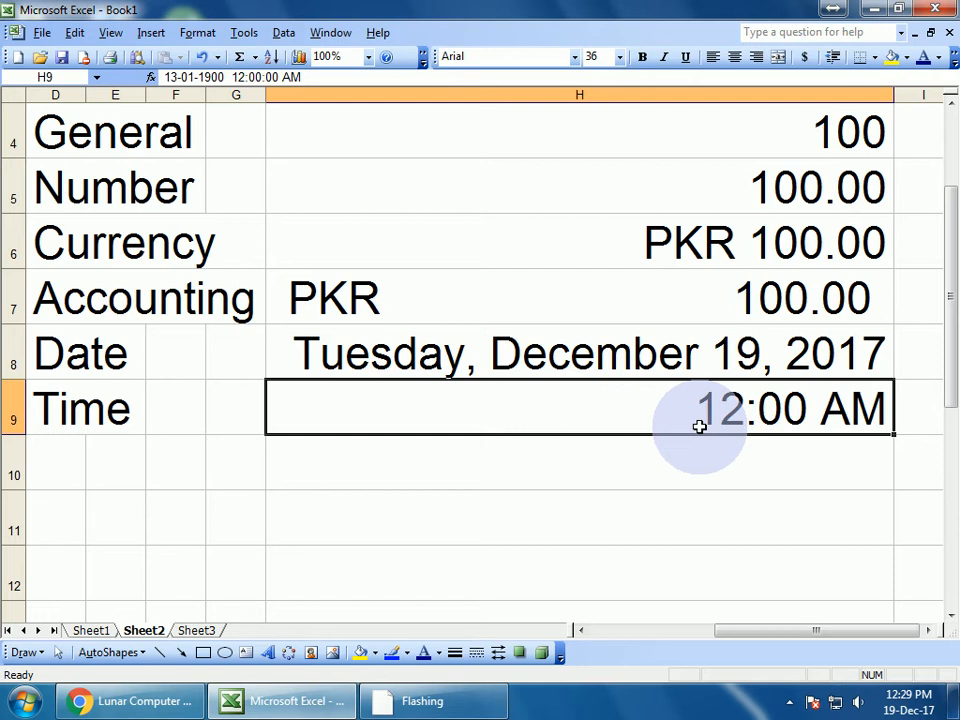
{"action": "key", "text": "Down"}
{"action": "key", "text": "Up"}
{"action": "type", "text": "10"}
{"action": "key", "text": "Return"}
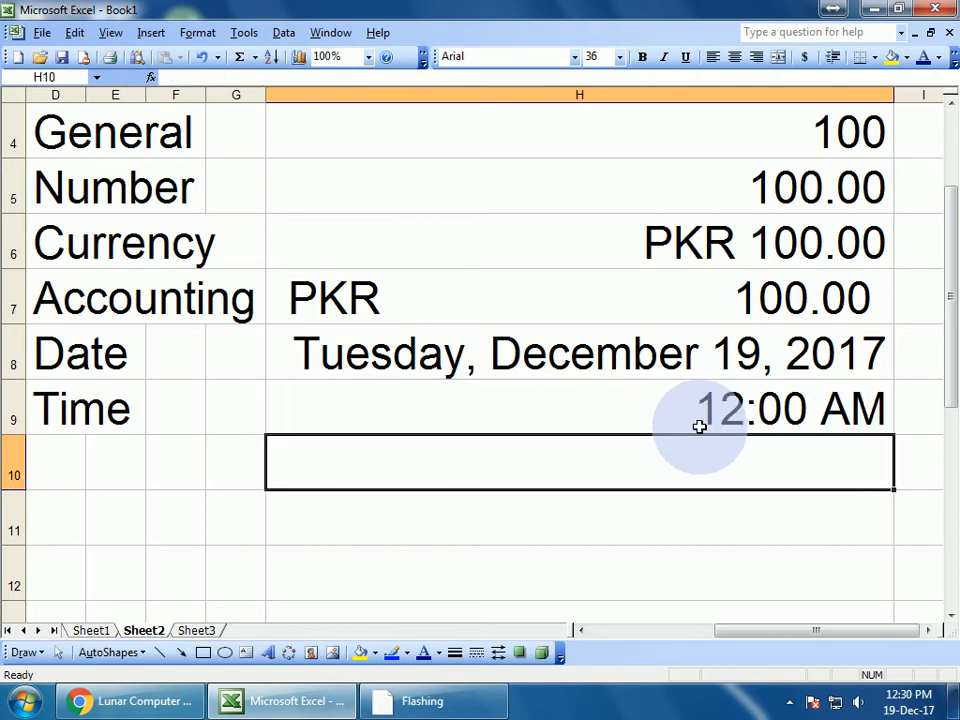
Enter the time 10:00 in cell H9, separating hours and minutes with a colon
{"action": "key", "text": "Up"}
{"action": "type", "text": "1"}
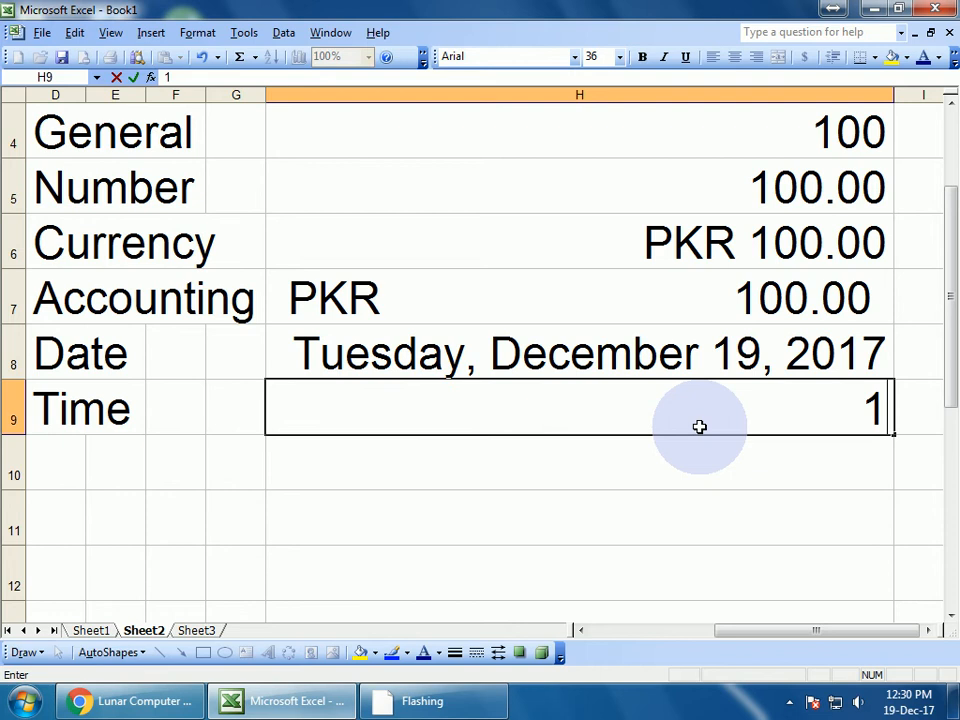
{"action": "type", "text": "0:00"}
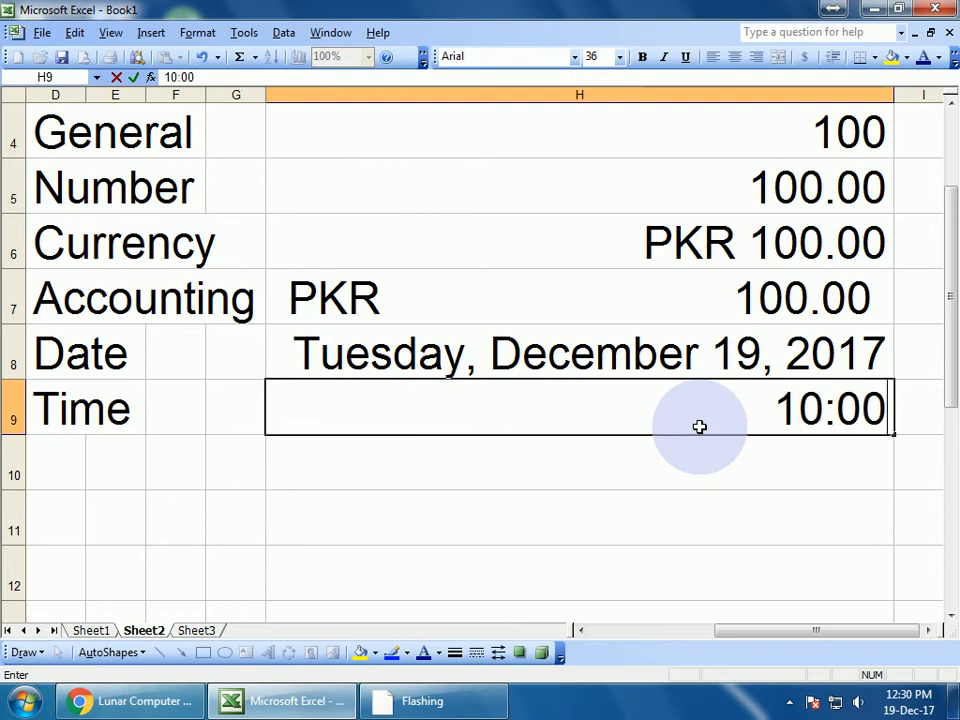
{"action": "key", "text": "Return"}
{"action": "left_click", "coordinate": [699, 426]}
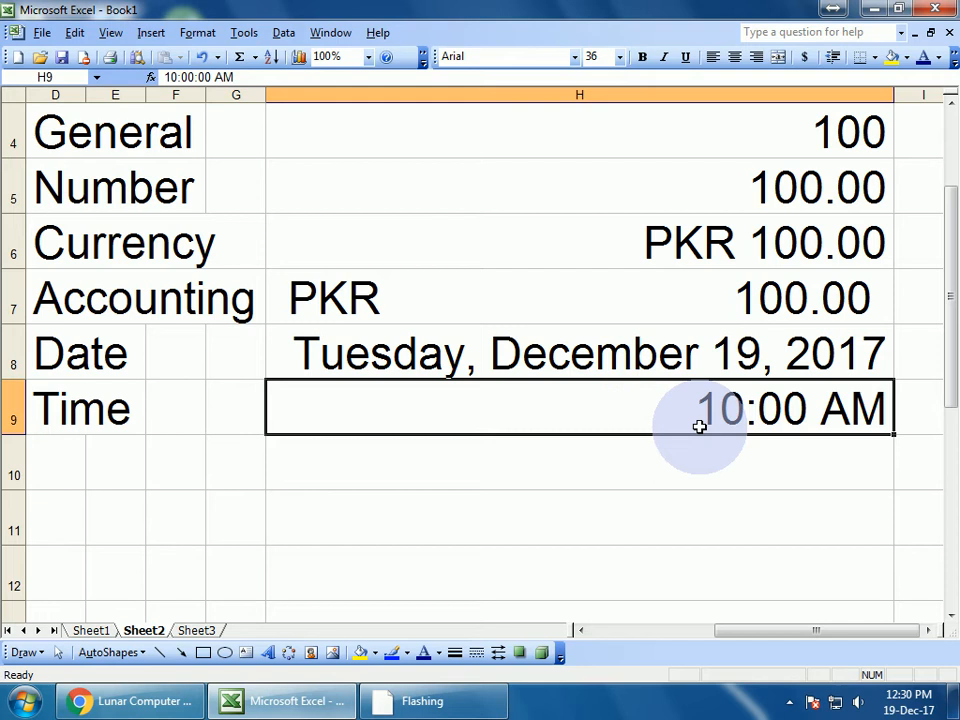
Replace the time in cell H9 with the 24-hour value 13:12:00
{"action": "type", "text": "10:"}
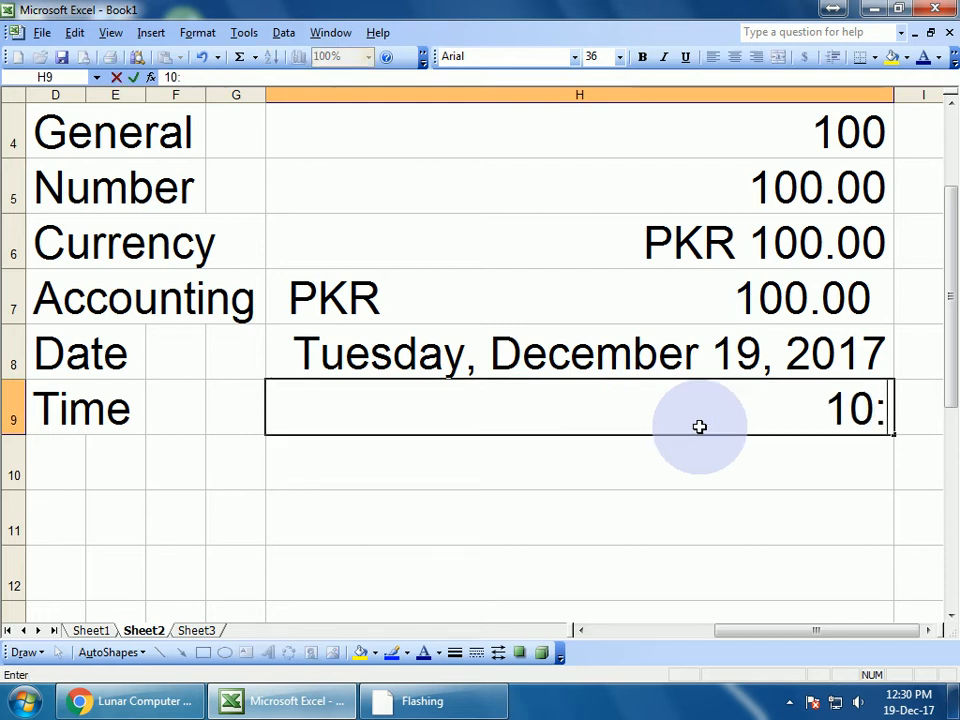
{"action": "key", "text": "BackSpace"}
{"action": "key", "text": "BackSpace"}
{"action": "key", "text": "BackSpace"}
{"action": "type", "text": "1"}
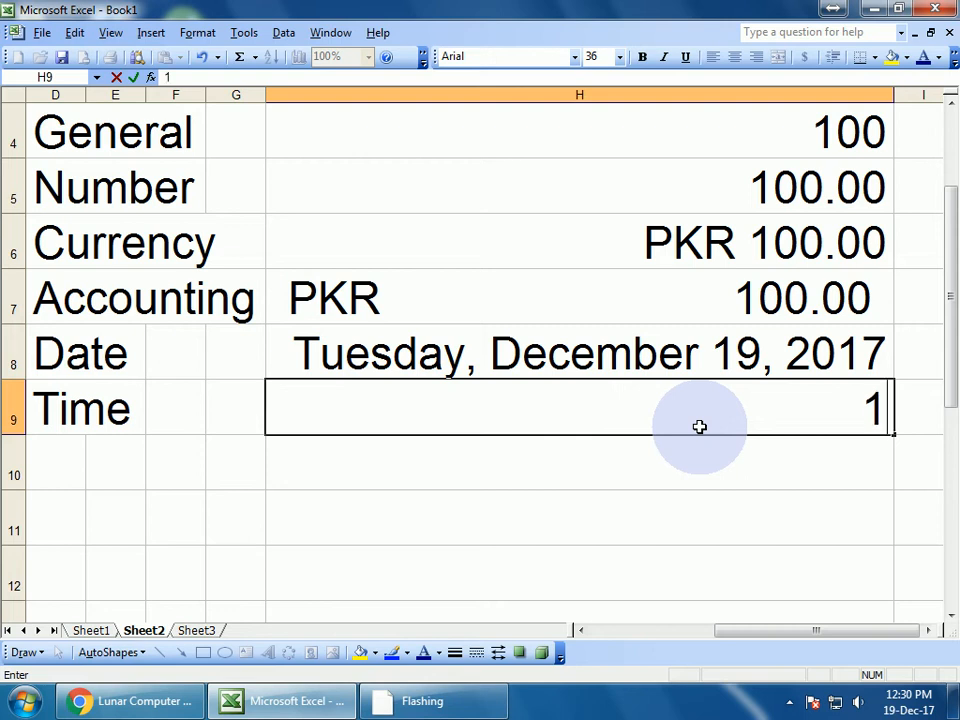
{"action": "type", "text": "3:"}
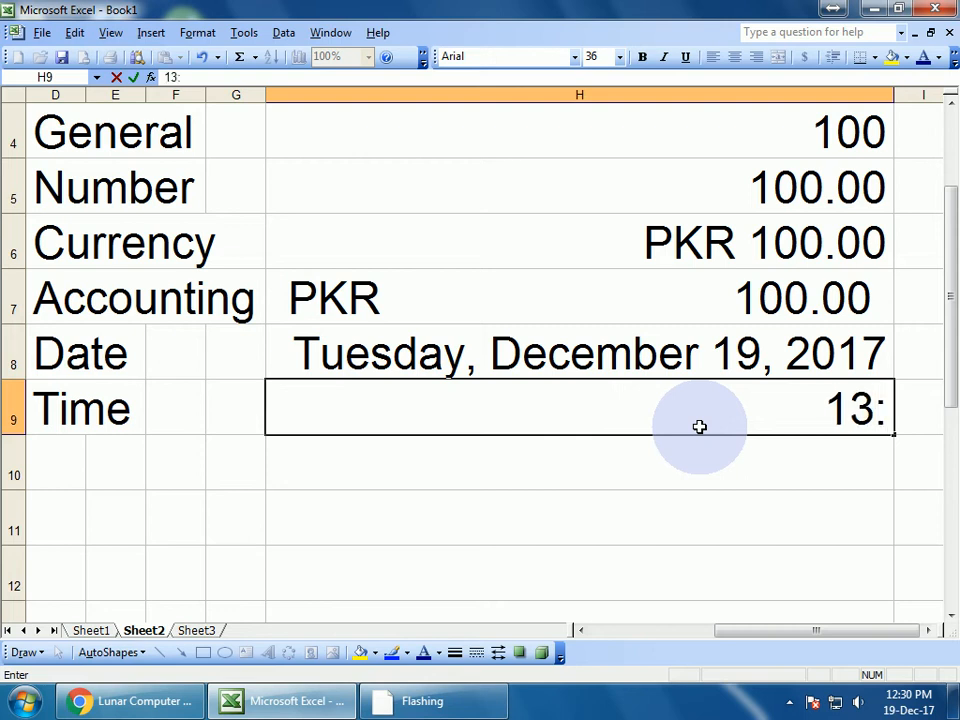
{"action": "type", "text": "12:"}
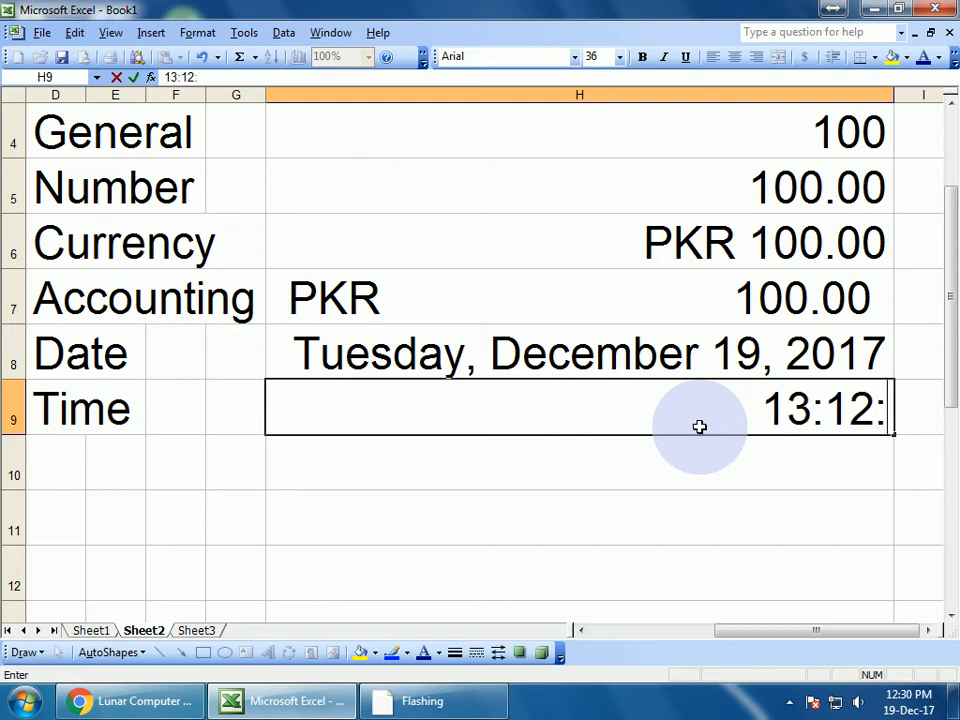
{"action": "type", "text": "00"}
{"action": "key", "text": "Return"}
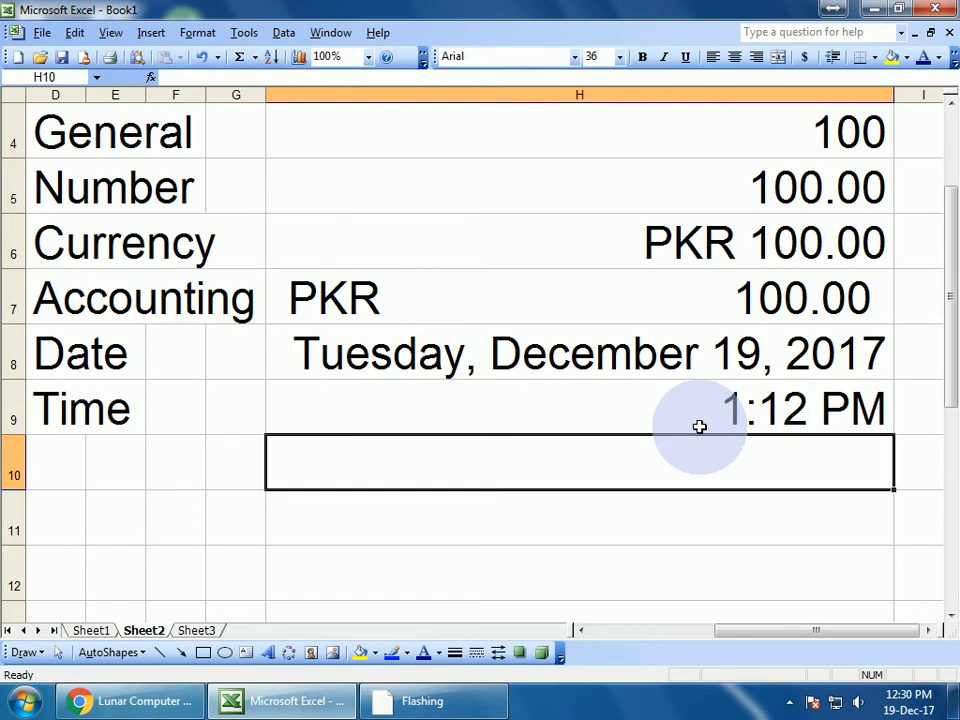
{"action": "left_click", "coordinate": [699, 427]}
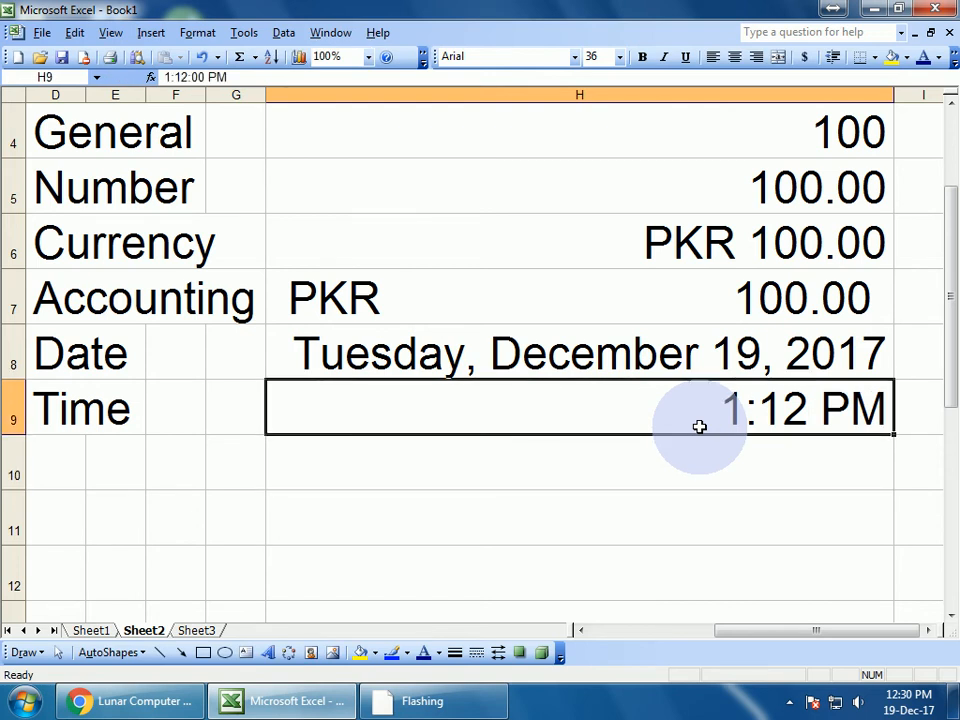
{"action": "key", "text": "Return"}
{"action": "left_click", "coordinate": [699, 427]}
{"action": "key", "text": "Return"}
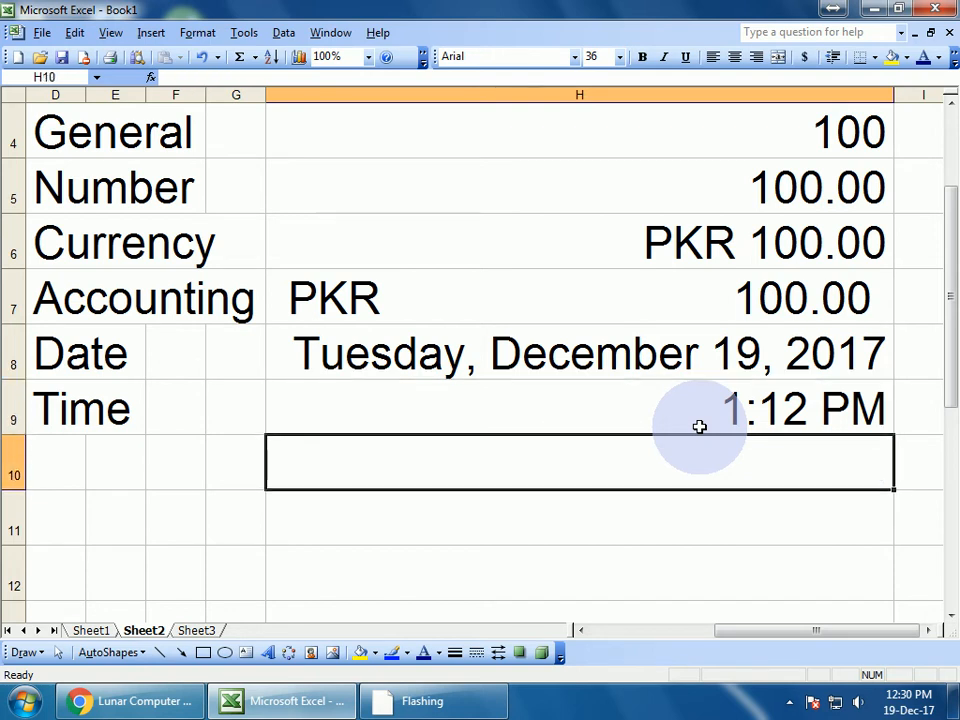
{"action": "left_click", "coordinate": [699, 426]}
{"action": "key", "text": "Return"}
{"action": "left_click", "coordinate": [699, 426]}
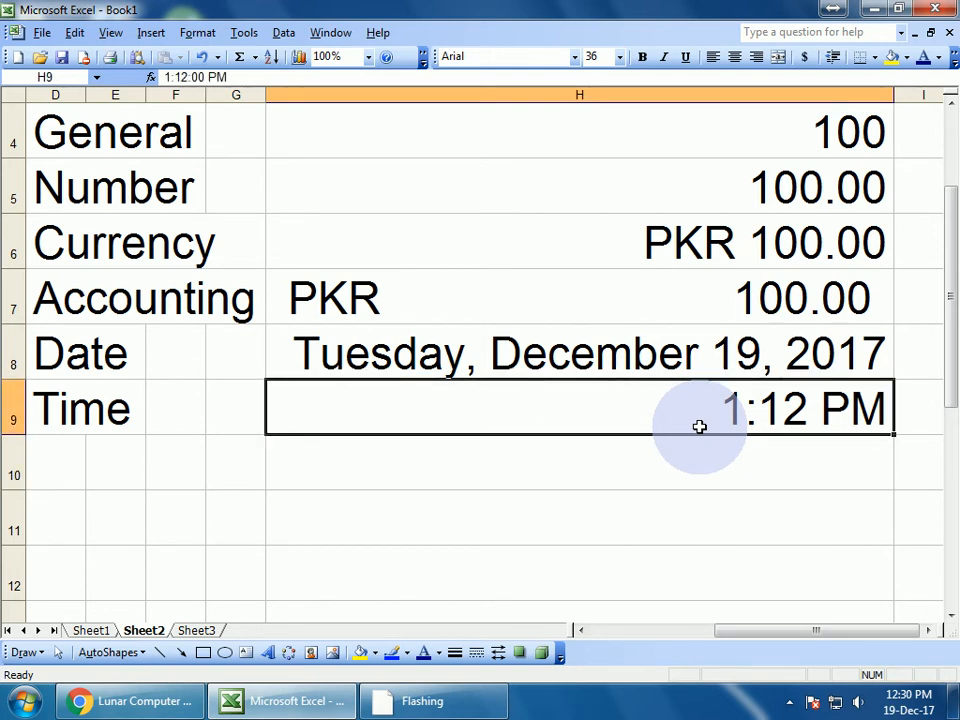
Examine the Percentage category's options in Format Cells from the Time label cell, and close the dialog without applying anything
{"action": "key", "text": "Left"}
{"action": "key", "text": "Left"}
{"action": "key", "text": "Left"}
{"action": "key", "text": "Left"}
{"action": "key", "text": "Left"}
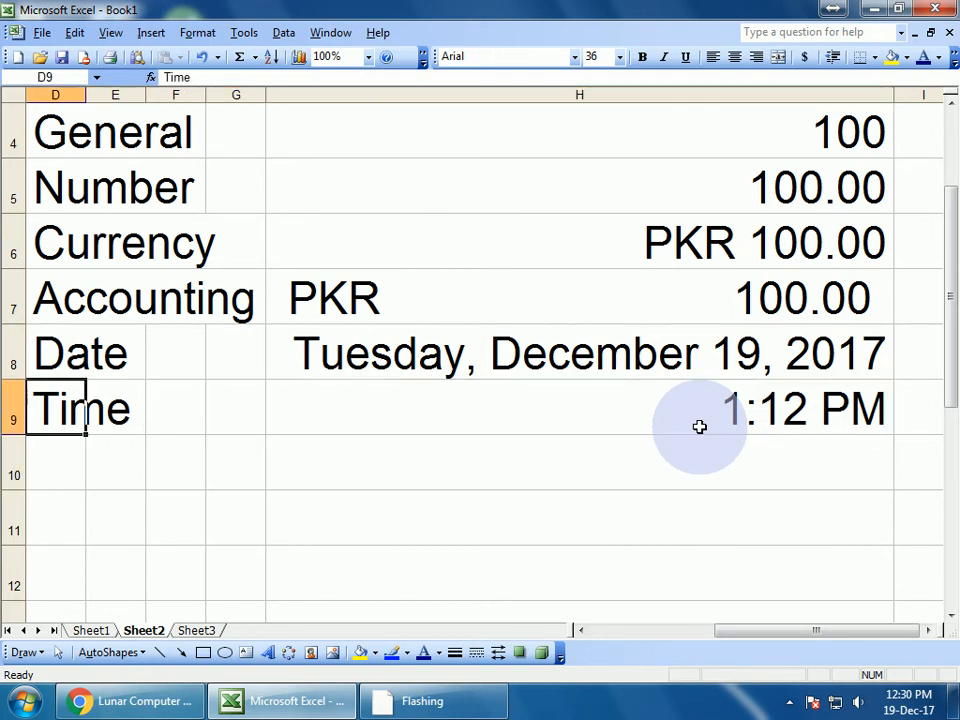
{"action": "key", "text": "Right"}
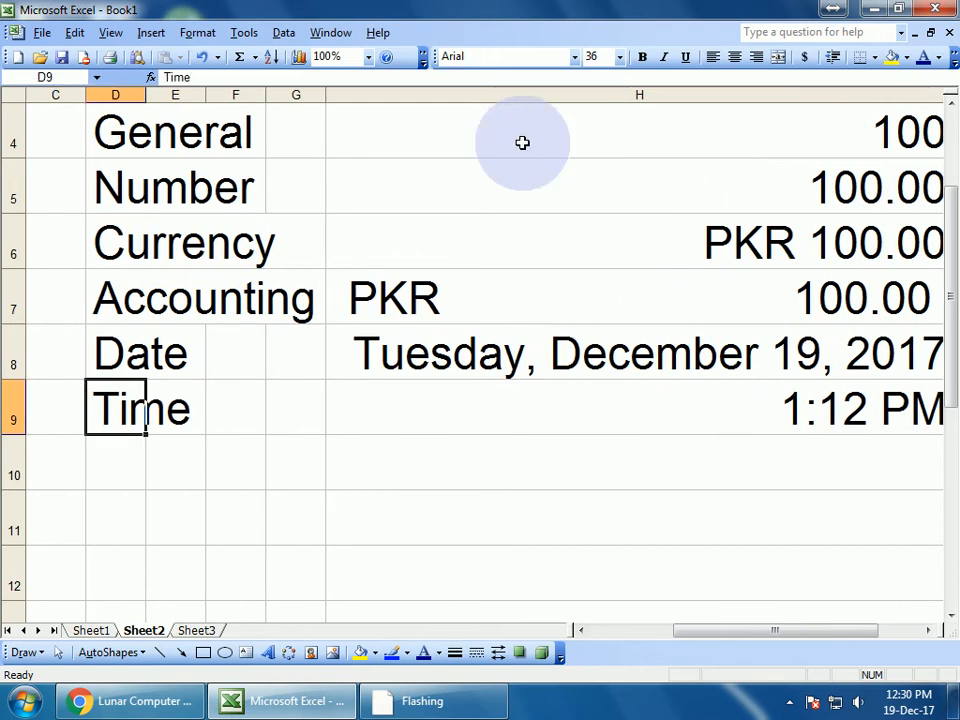
{"action": "left_click", "coordinate": [197, 32]}
{"action": "left_click", "coordinate": [218, 53]}
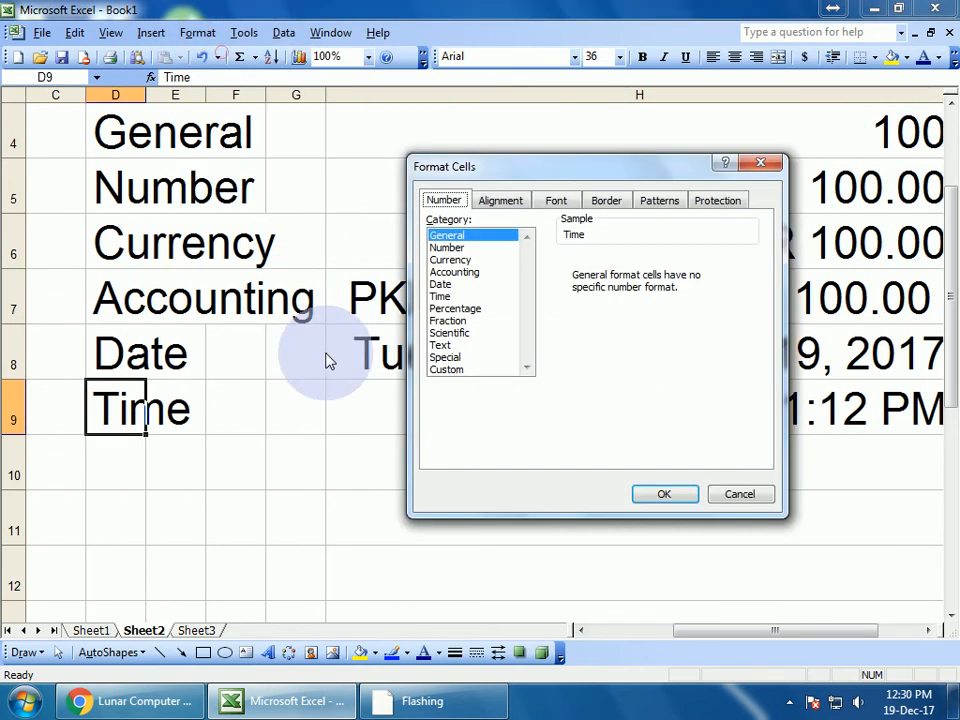
{"action": "left_click", "coordinate": [466, 309]}
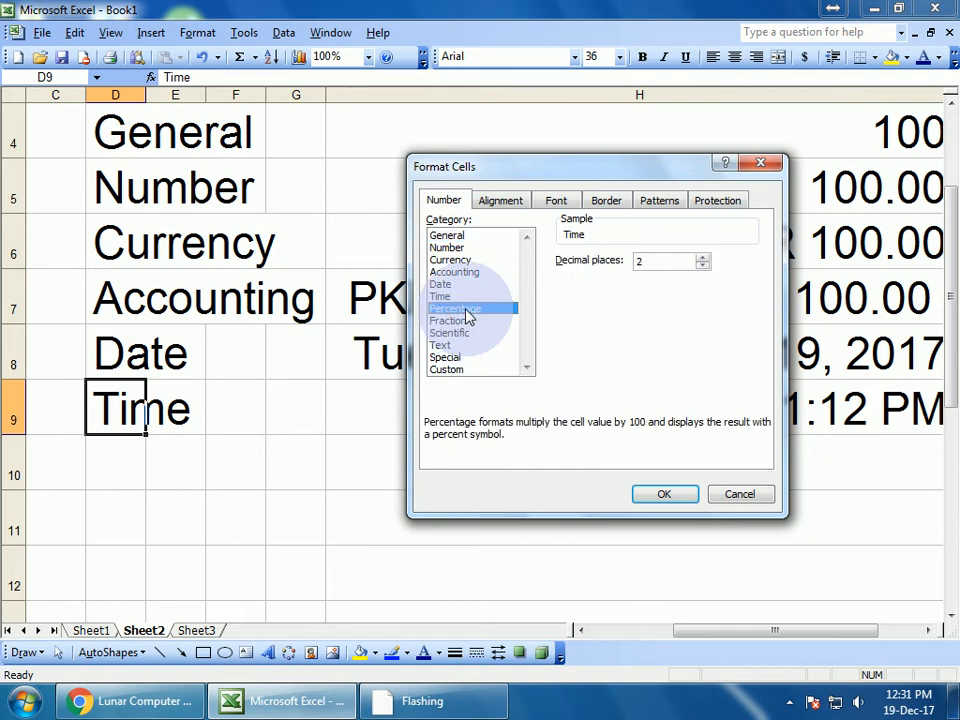
{"action": "left_click", "coordinate": [736, 493]}
Enter the label Percentage in cell D10, below the Time label
{"action": "left_click", "coordinate": [133, 473]}
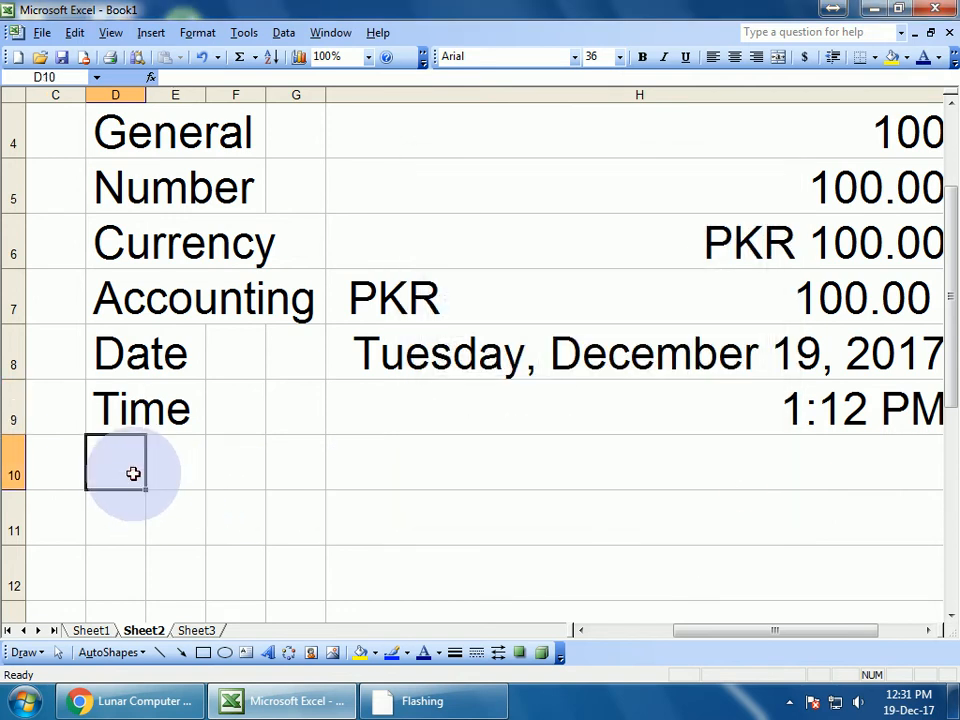
{"action": "type", "text": "P"}
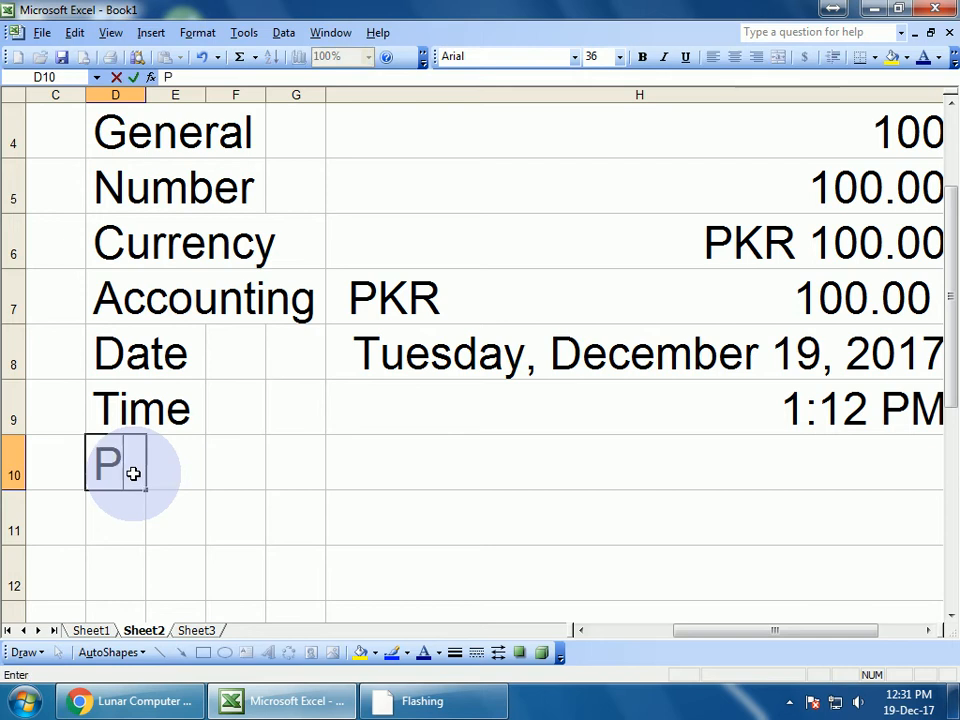
{"action": "type", "text": "ercentage"}
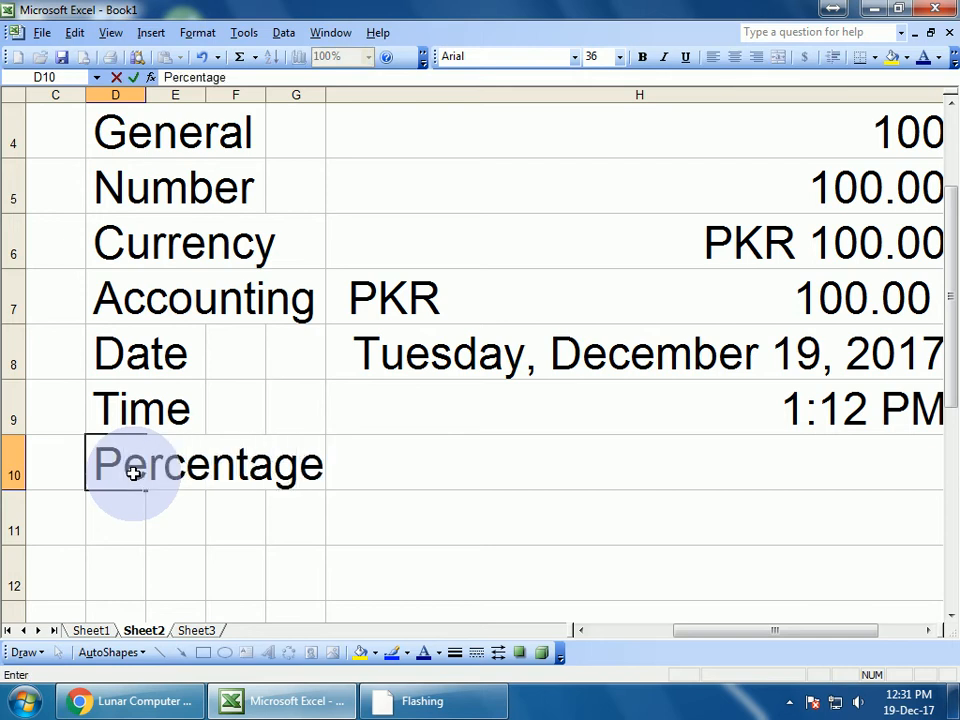
{"action": "key", "text": "Return"}
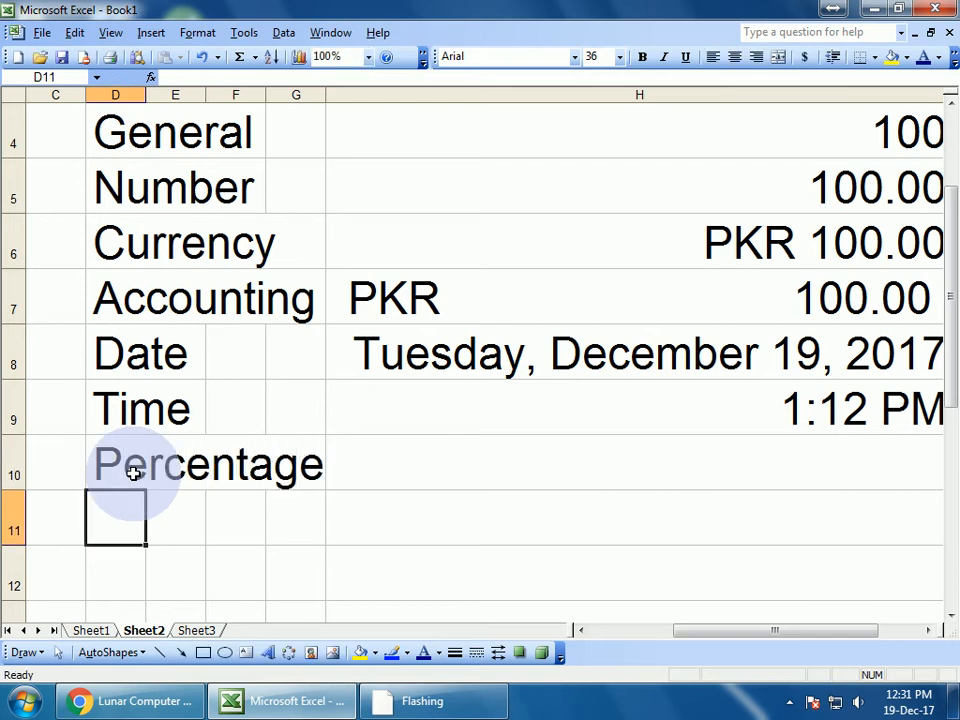
Enter the sample number 10 in cell H10 beside the Percentage label
{"action": "key", "text": "Up"}
{"action": "key", "text": "Right"}
{"action": "key", "text": "Right"}
{"action": "key", "text": "Right"}
{"action": "key", "text": "Right"}
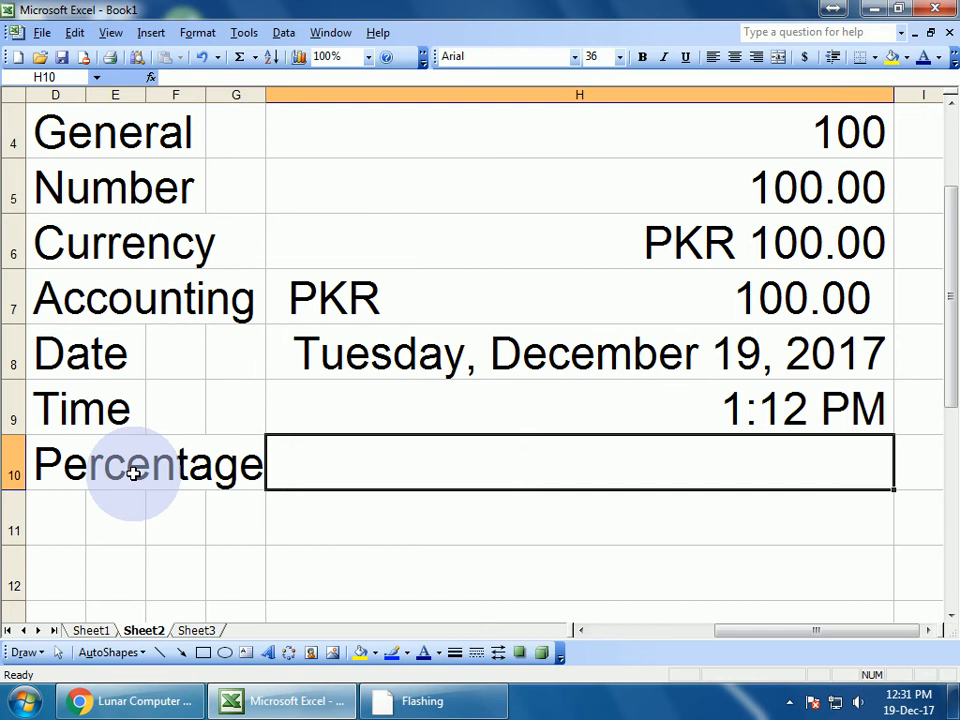
{"action": "type", "text": "10"}
{"action": "key", "text": "Return"}
{"action": "key", "text": "Up"}
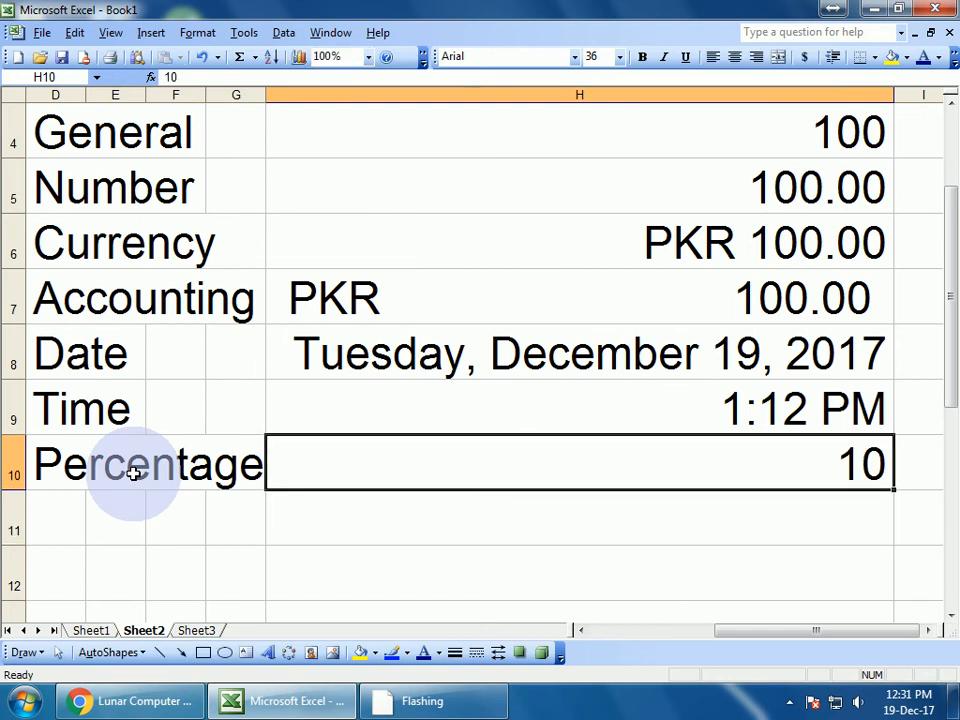
Format cell H10 with the Percentage number category at 2 decimal places
{"action": "left_click", "coordinate": [197, 33]}
{"action": "left_click", "coordinate": [216, 54]}
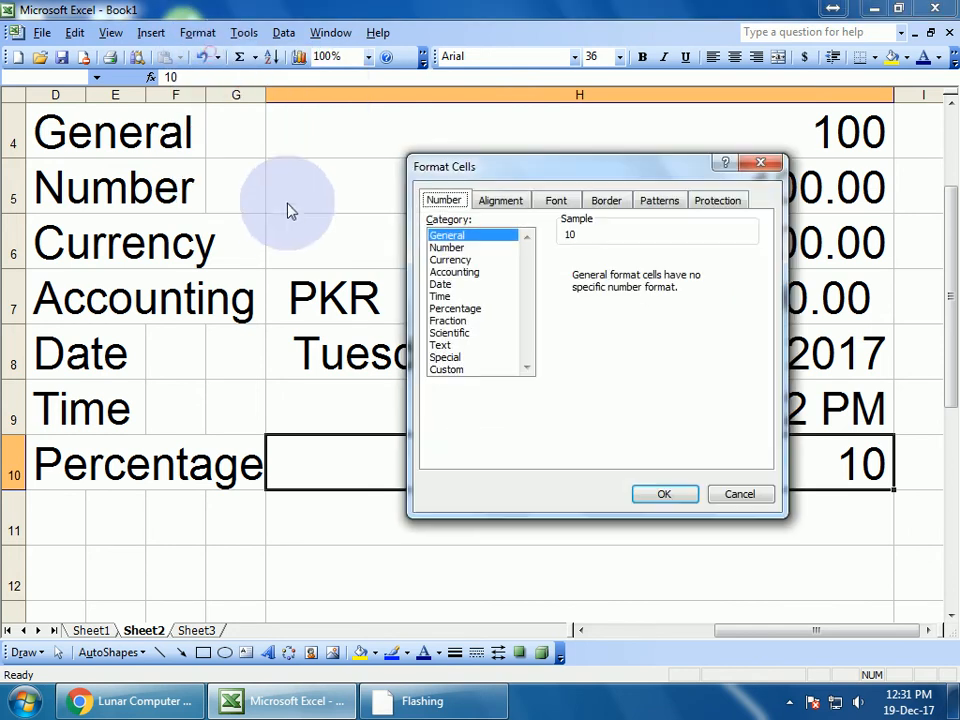
{"action": "left_click", "coordinate": [455, 309]}
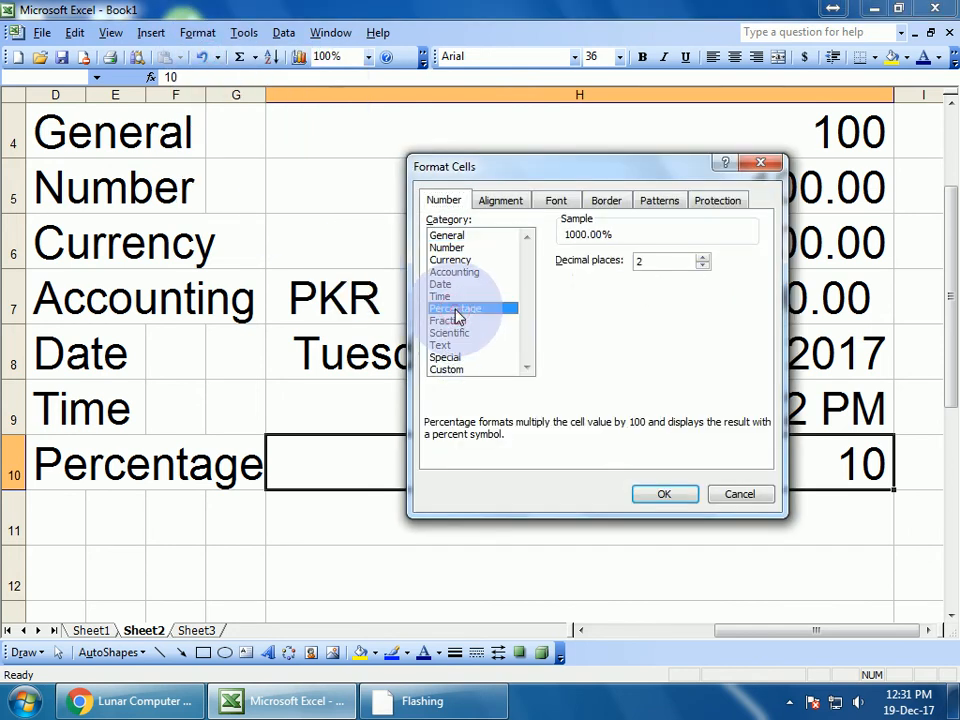
{"action": "left_click", "coordinate": [669, 261]}
{"action": "left_click", "coordinate": [633, 489]}
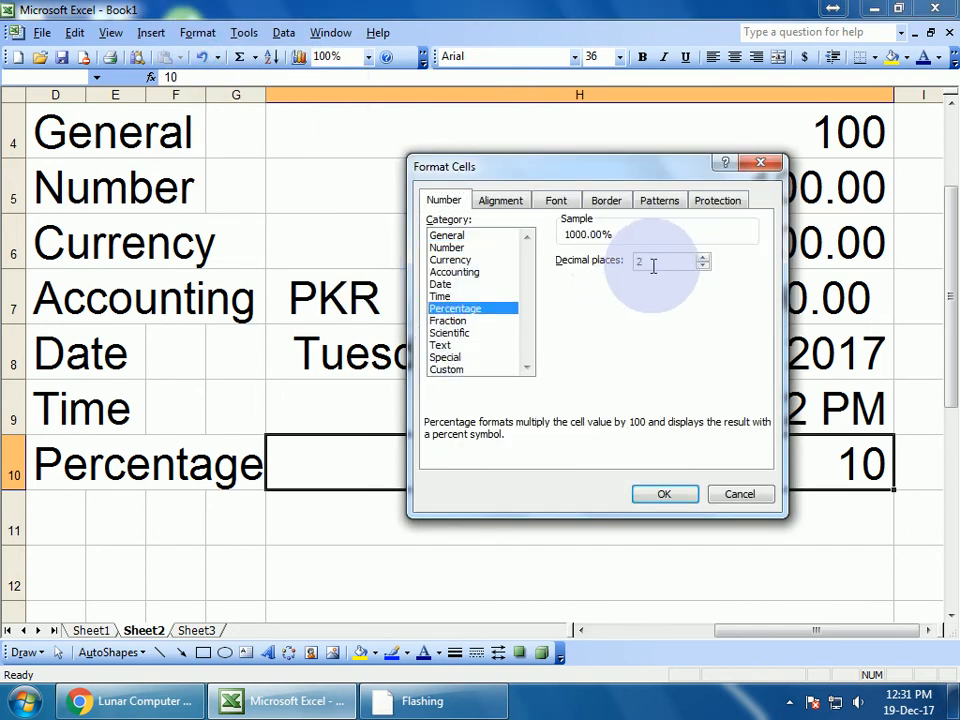
{"action": "left_click", "coordinate": [640, 499]}
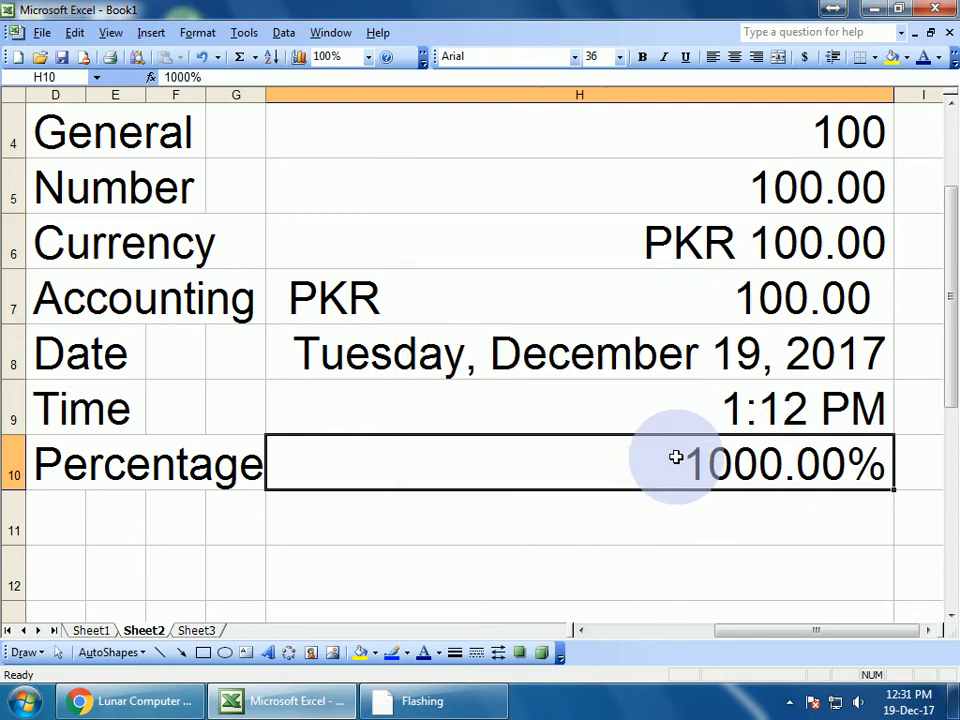
Try the percentages 10% and 20% as the value of cell H10
{"action": "type", "text": "10%"}
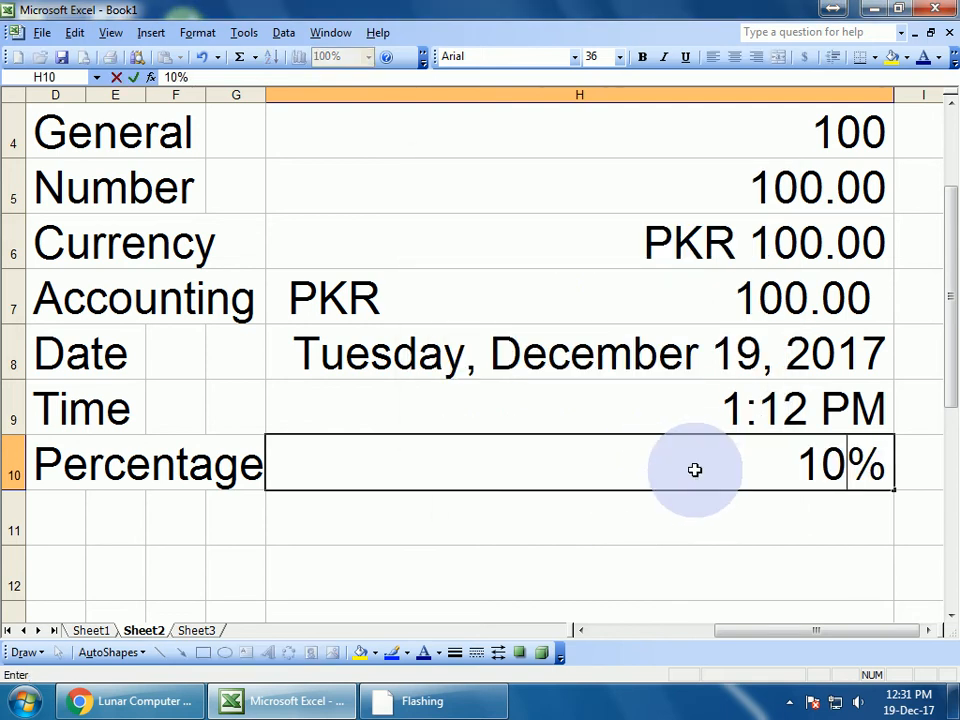
{"action": "key", "text": "Return"}
{"action": "left_click", "coordinate": [695, 470]}
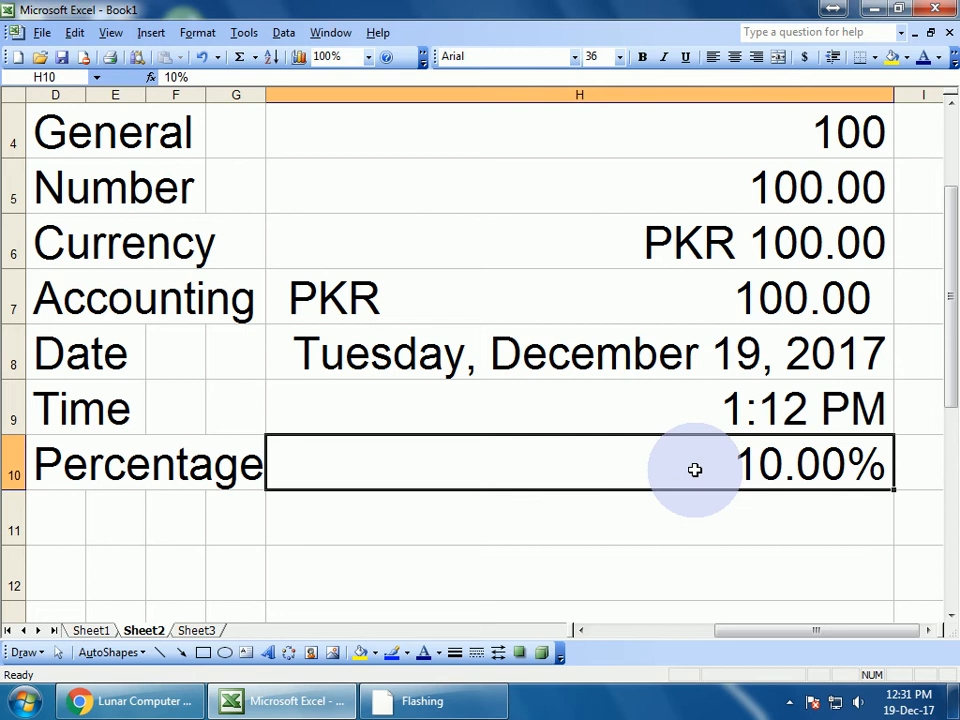
{"action": "type", "text": "20%"}
{"action": "key", "text": "Return"}
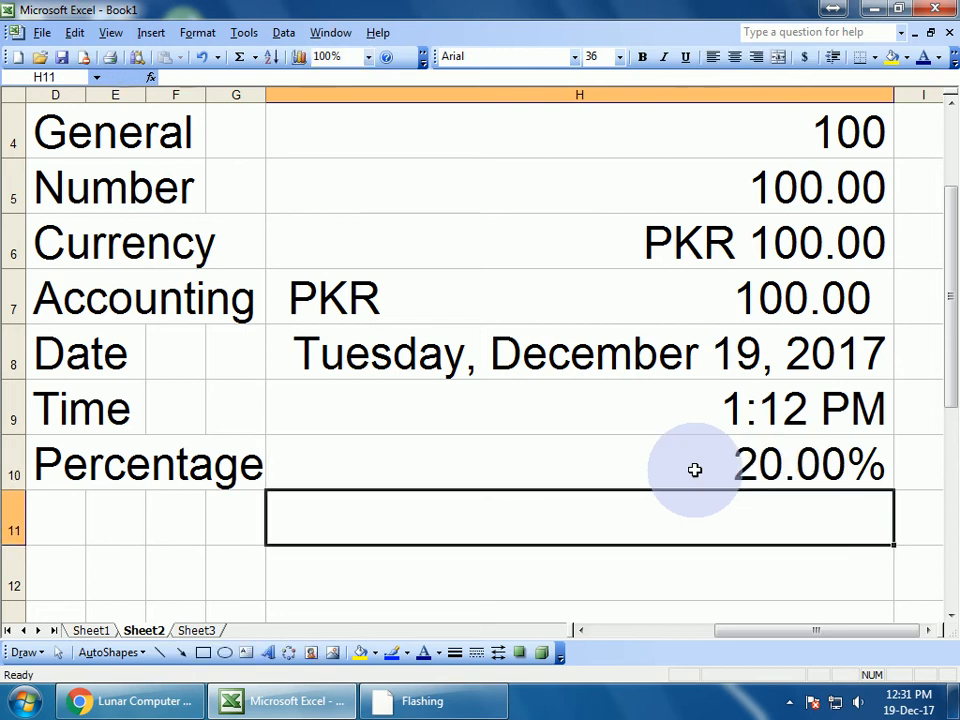
{"action": "left_click", "coordinate": [695, 470]}
{"action": "key", "text": "Right"}
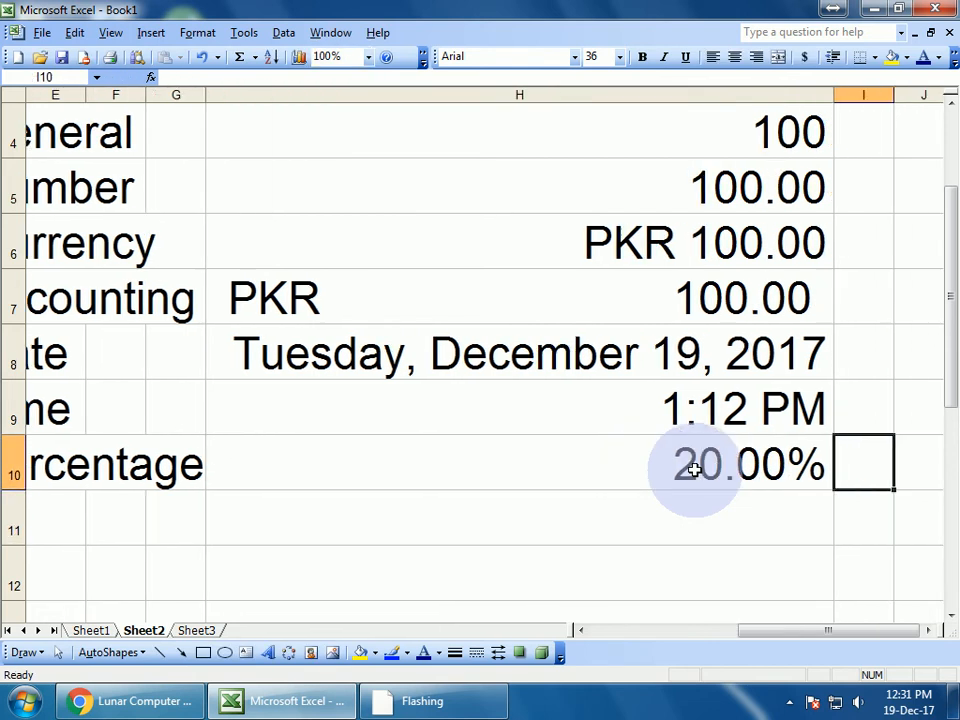
Replace the value in cell H10 with 1%
{"action": "left_click", "coordinate": [695, 470]}
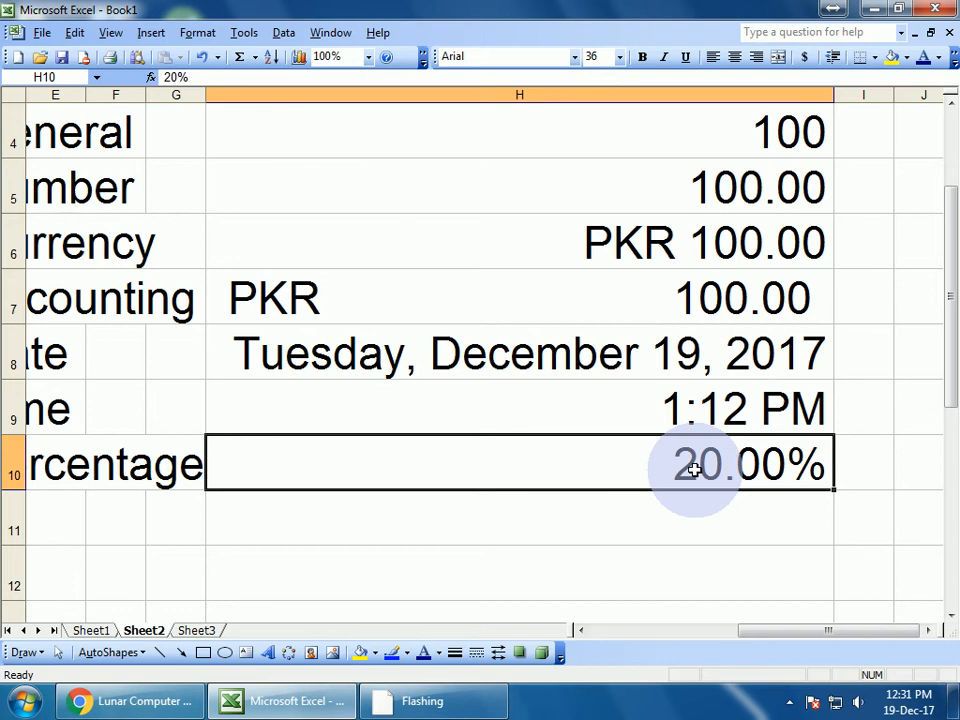
{"action": "key", "text": "Right"}
{"action": "left_click", "coordinate": [695, 470]}
{"action": "type", "text": "1"}
{"action": "key", "text": "Return"}
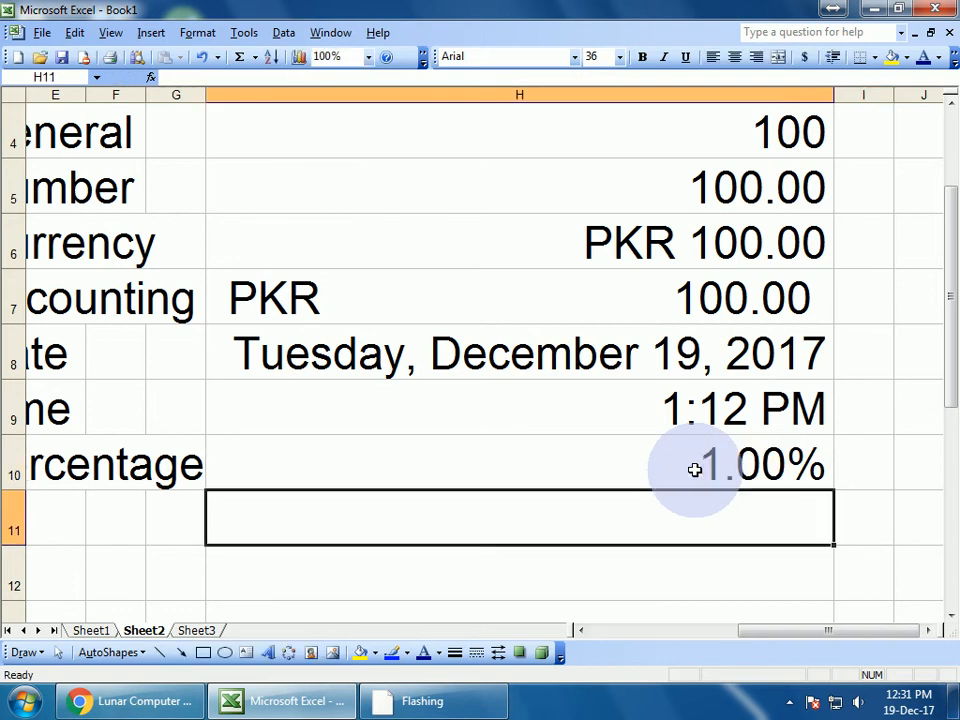
{"action": "left_click", "coordinate": [695, 470]}
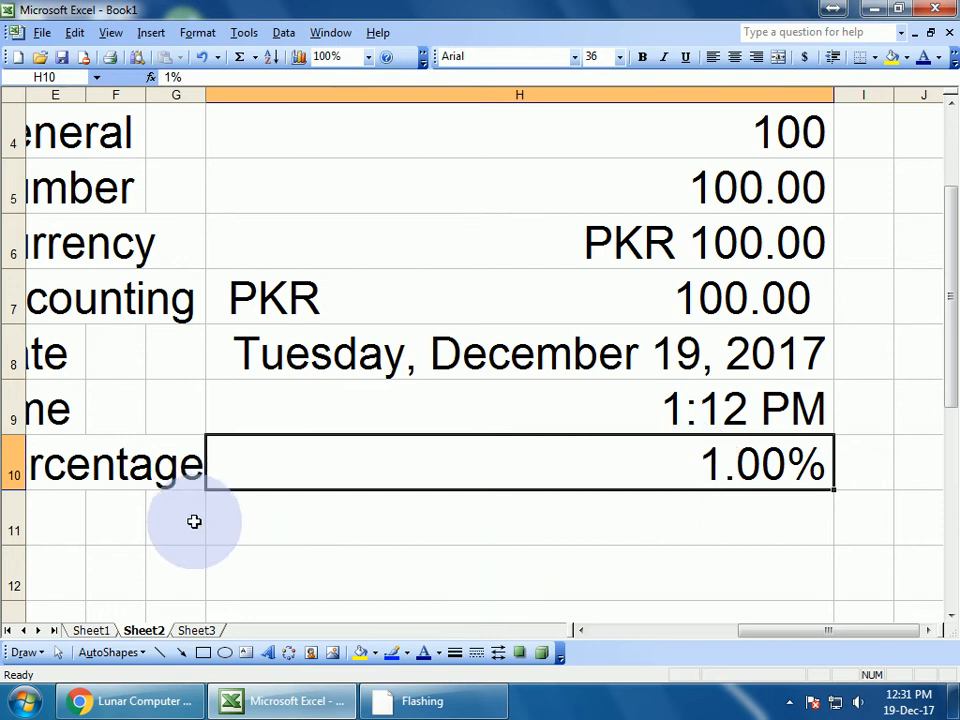
Examine the Scientific category's options in Format Cells from empty cell D11, and close the dialog without applying anything
{"action": "key", "text": "Left"}
{"action": "key", "text": "Left"}
{"action": "key", "text": "Left"}
{"action": "key", "text": "Left"}
{"action": "key", "text": "Down"}
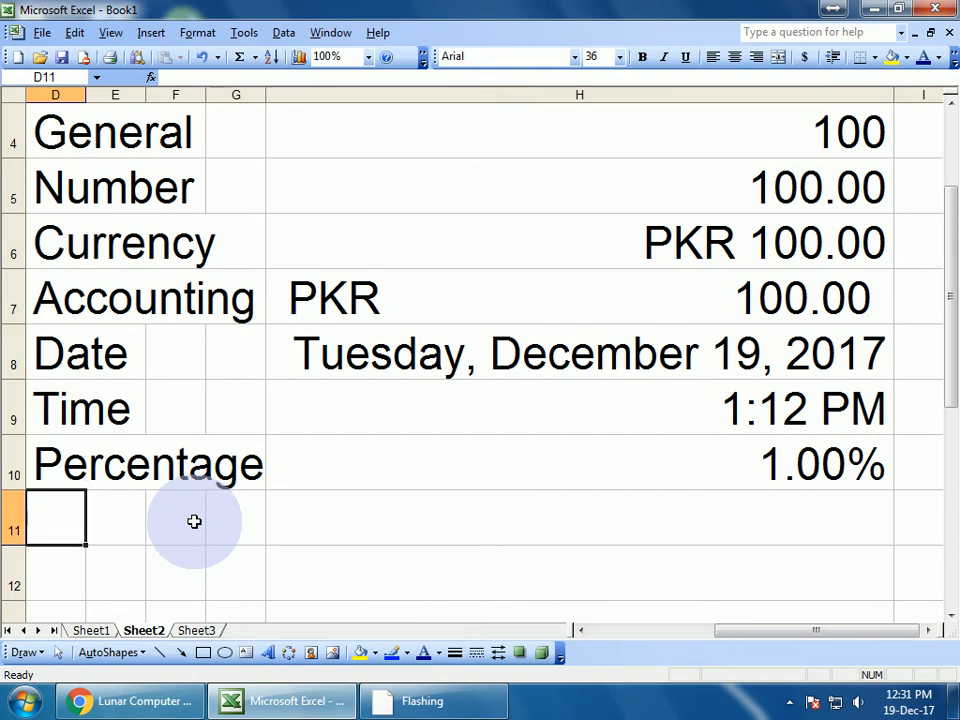
{"action": "left_click", "coordinate": [197, 32]}
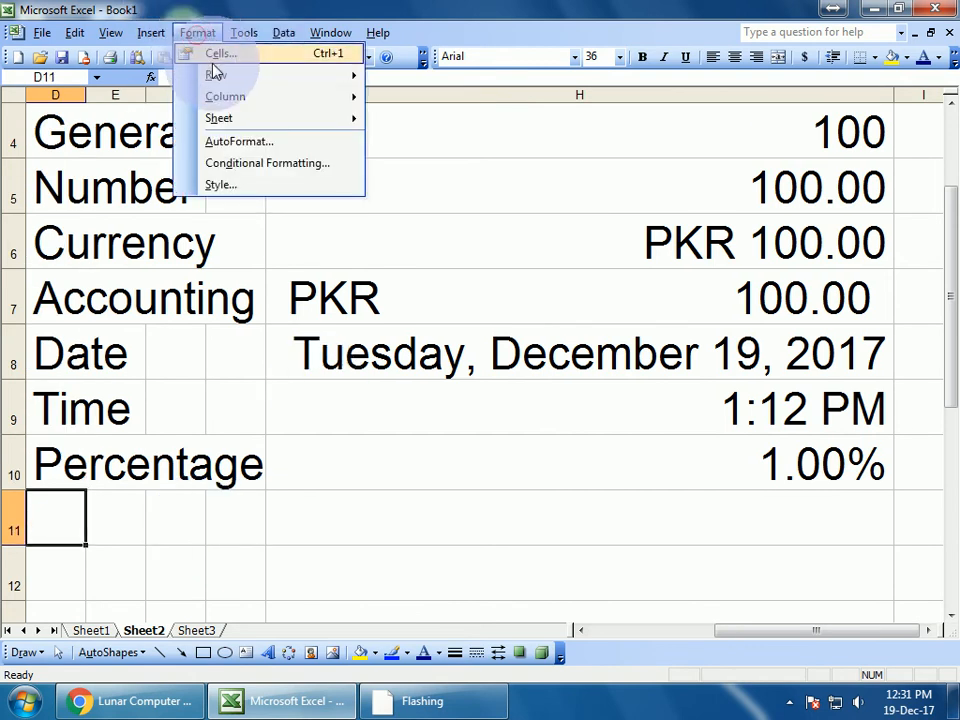
{"action": "left_click", "coordinate": [212, 68]}
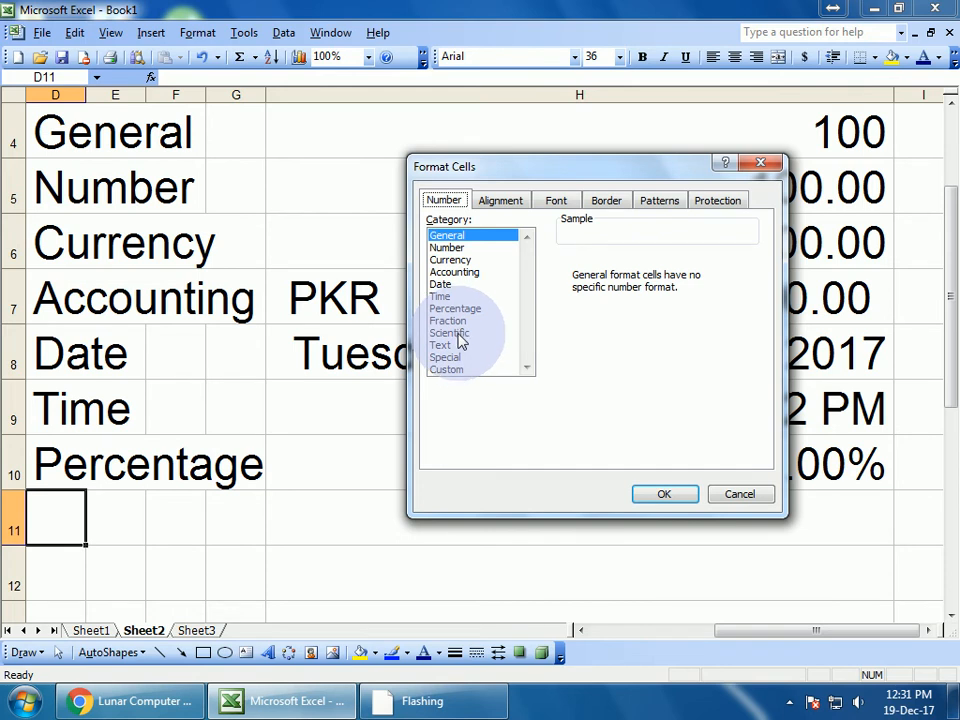
{"action": "left_click", "coordinate": [458, 333]}
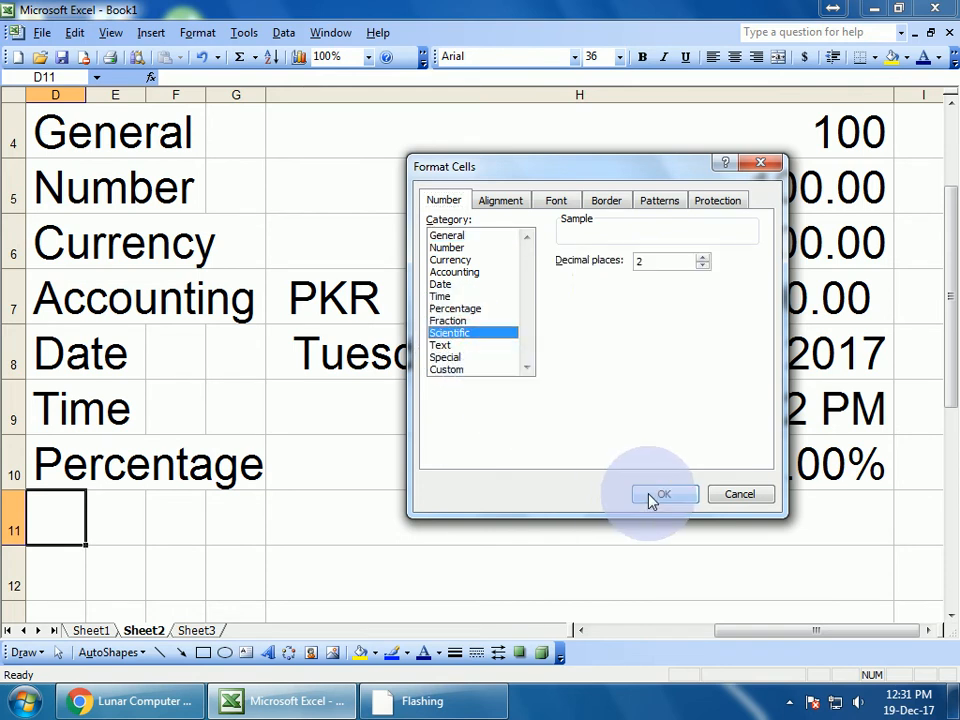
{"action": "key", "text": "Escape"}
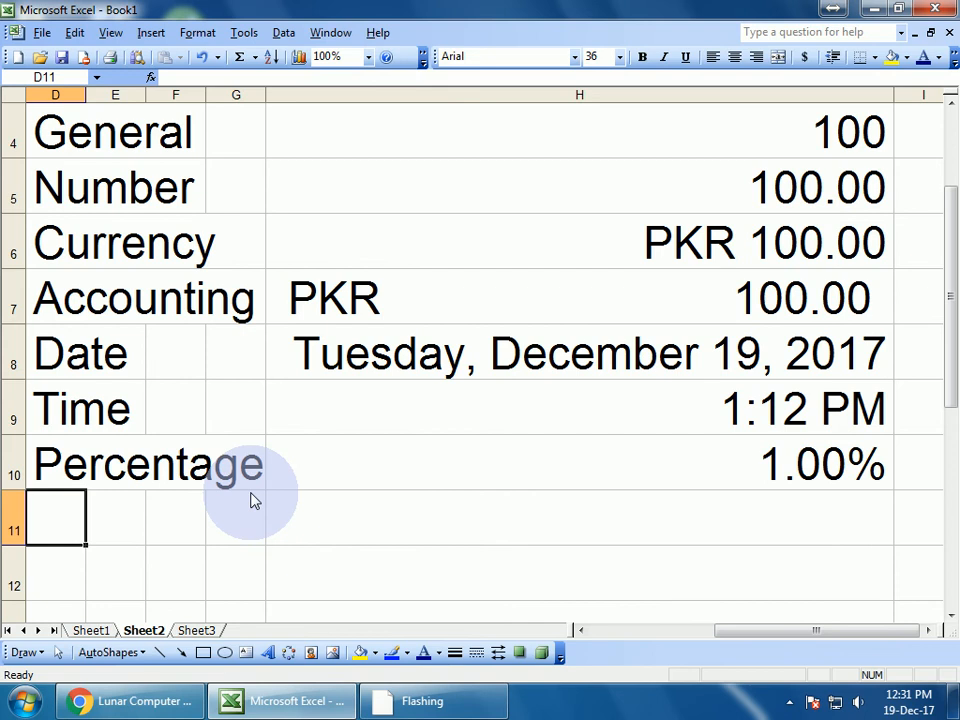
Enter the label Scientific in cell D11 and the sample number 10 in cell H11
{"action": "type", "text": "Scientific"}
{"action": "left_click", "coordinate": [370, 507]}
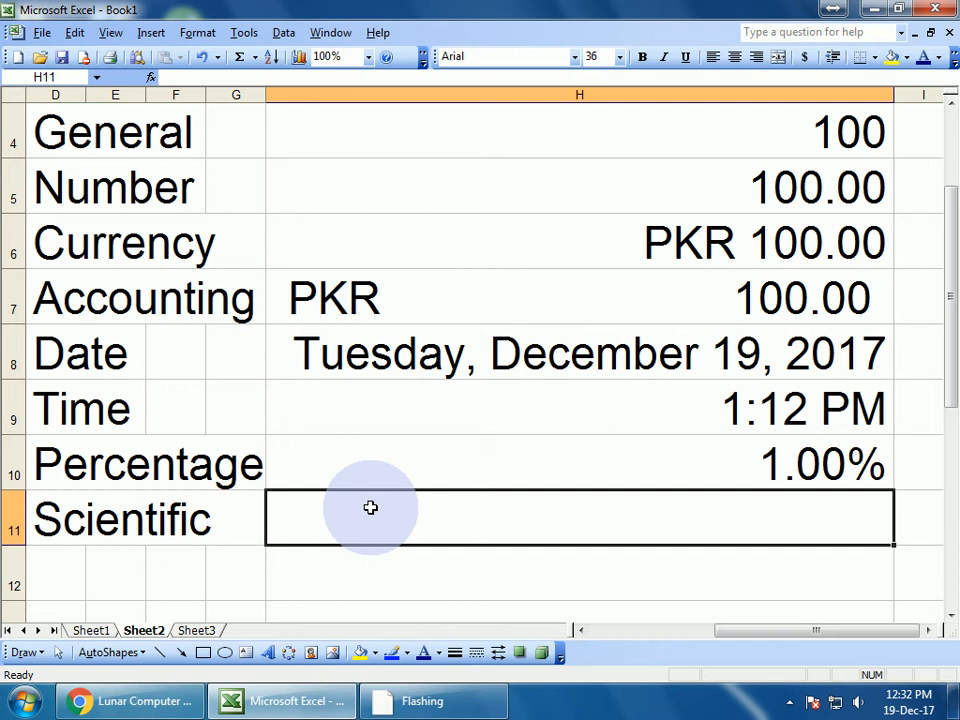
{"action": "type", "text": "10"}
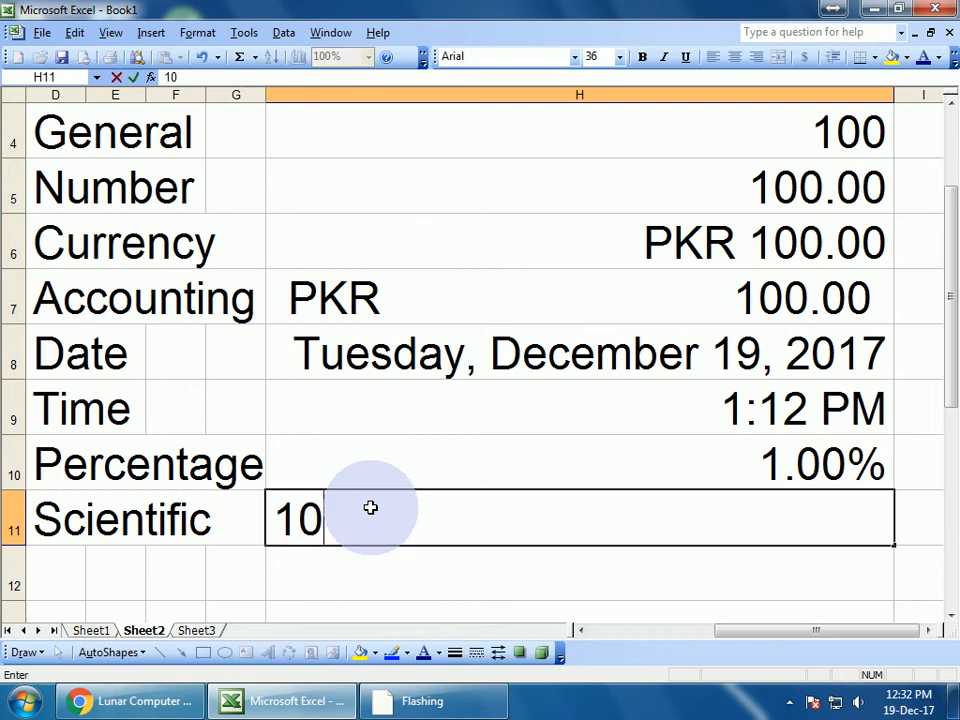
{"action": "key", "text": "Return"}
{"action": "left_click", "coordinate": [448, 512]}
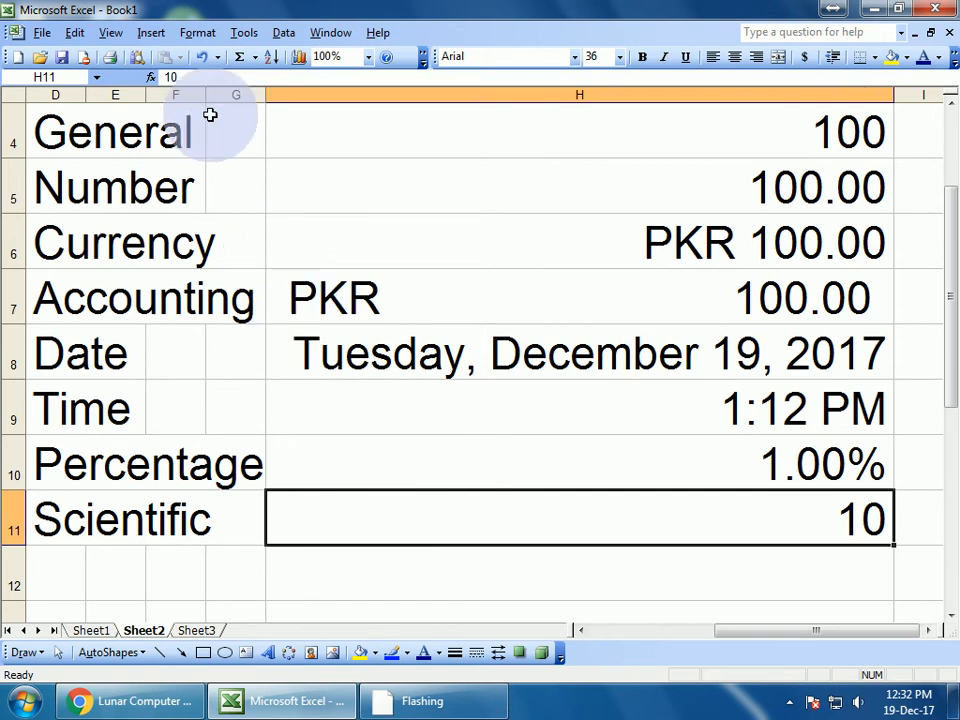
Format cell H11 with the Scientific number category at 2 decimal places
{"action": "left_click", "coordinate": [193, 33]}
{"action": "left_click", "coordinate": [210, 55]}
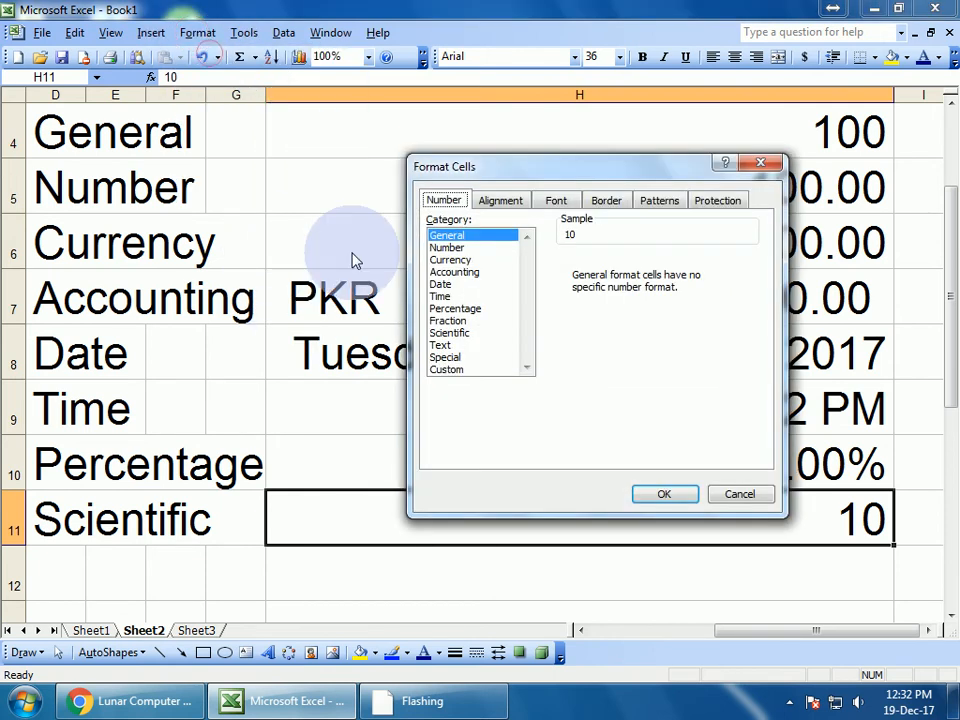
{"action": "left_click", "coordinate": [453, 333]}
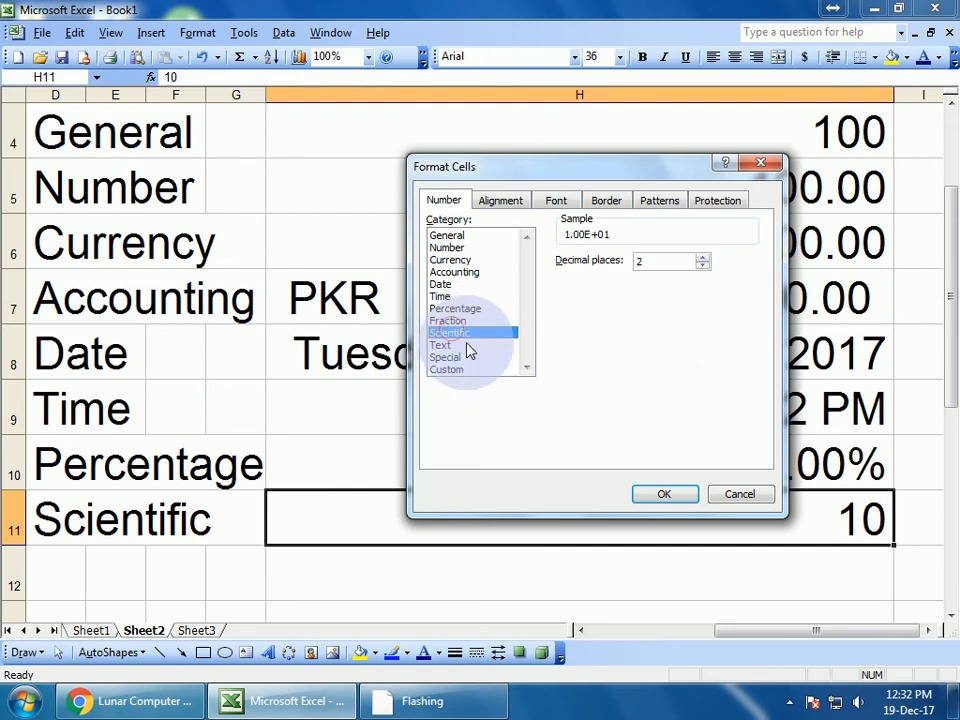
{"action": "left_click", "coordinate": [662, 494]}
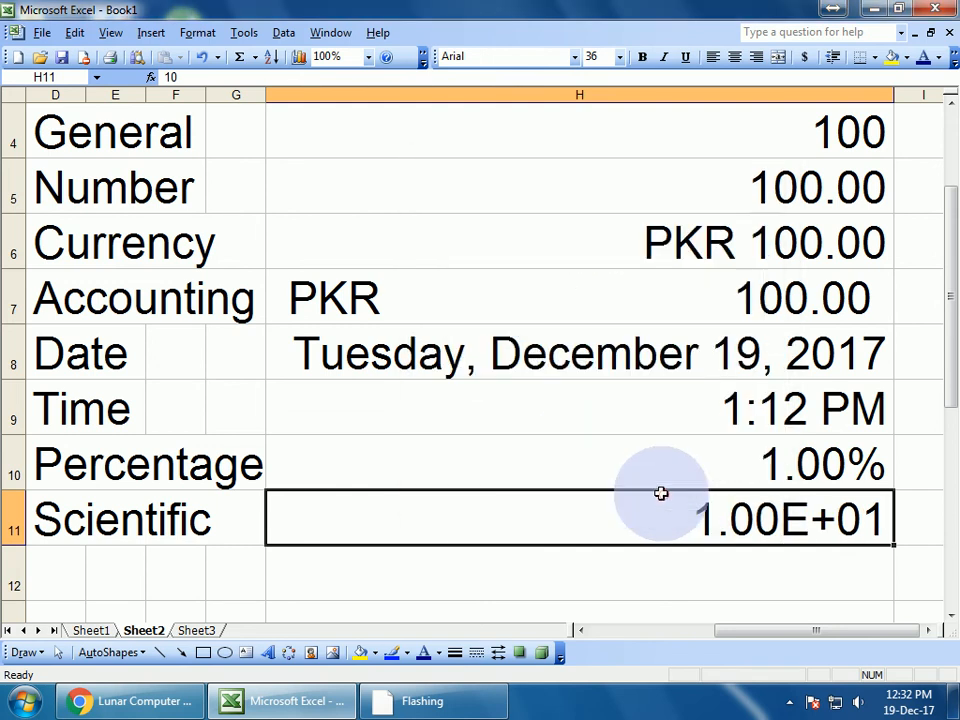
Enter the explanatory text 1 x 10^0 in cell H12, below the scientific example
{"action": "left_click", "coordinate": [668, 582]}
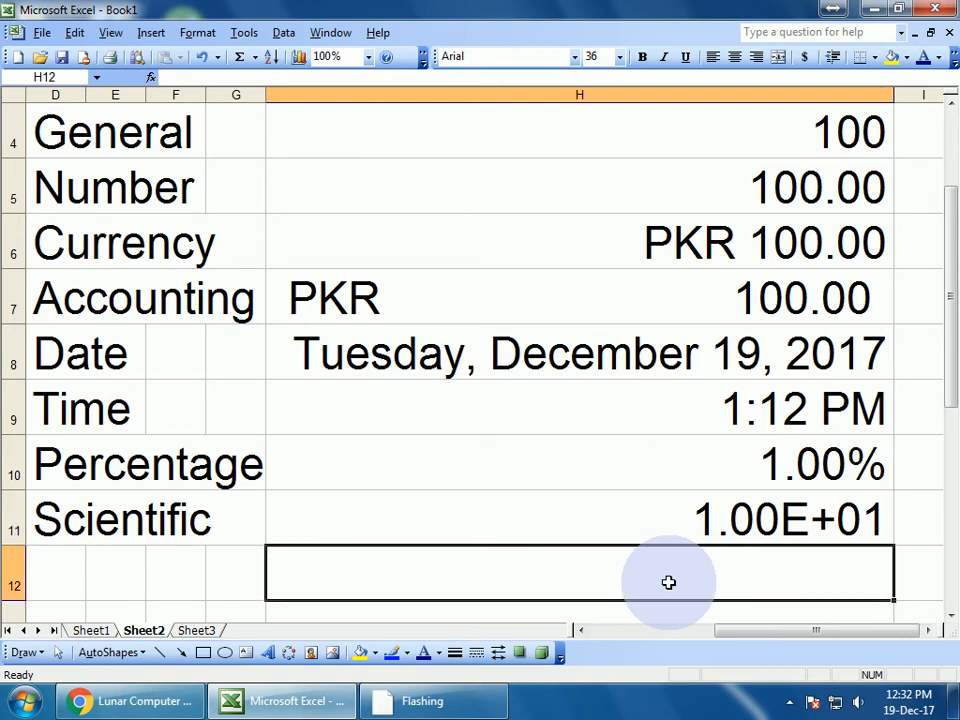
{"action": "type", "text": "1"}
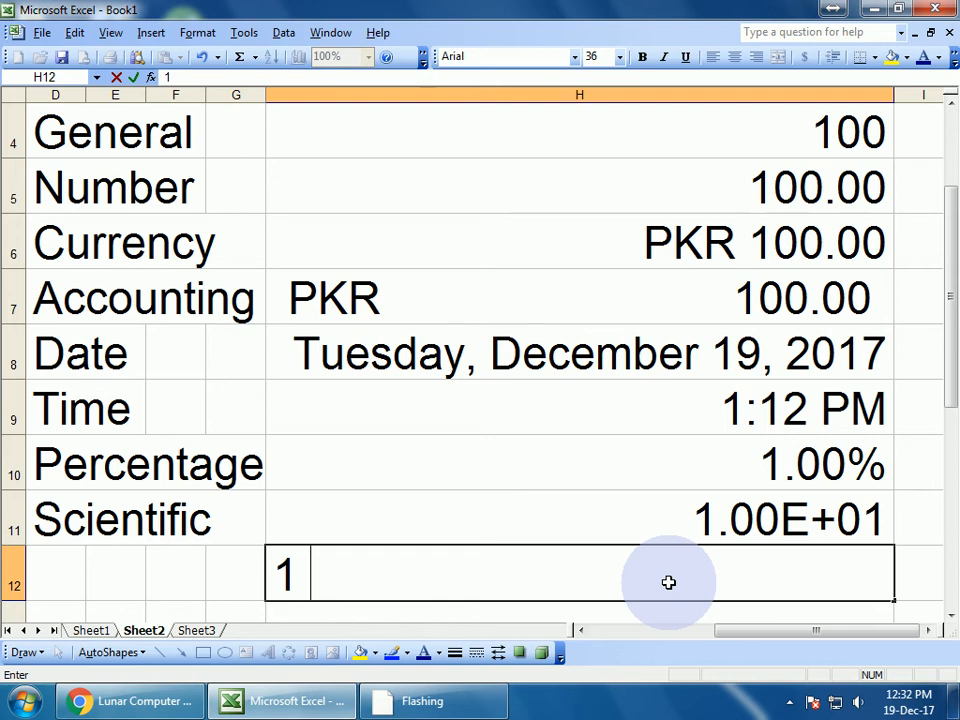
{"action": "type", "text": " x 0"}
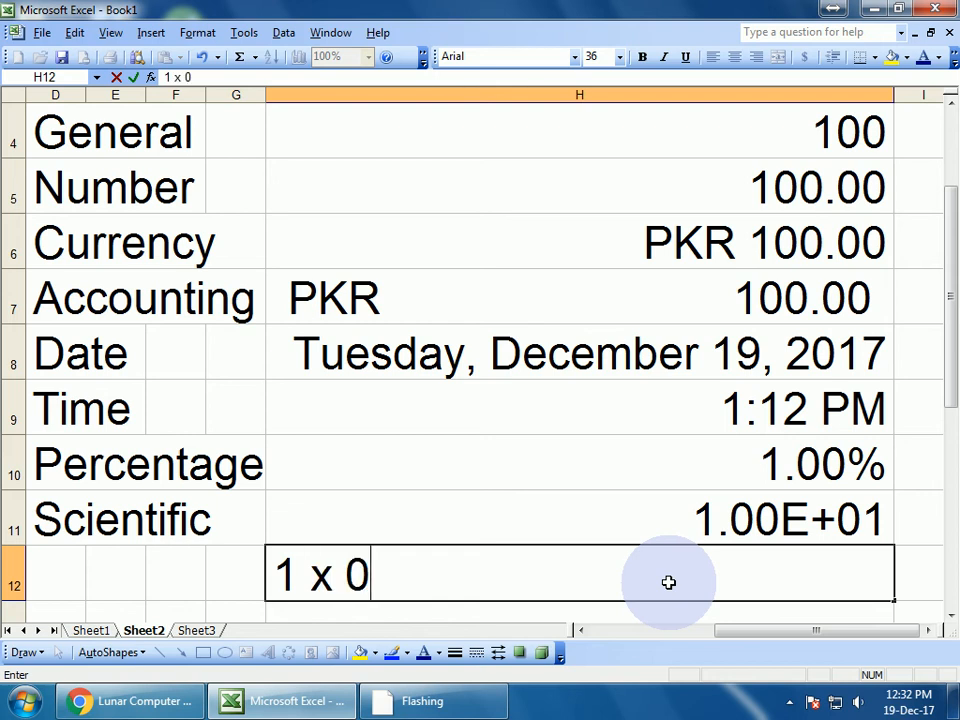
{"action": "key", "text": "BackSpace"}
{"action": "type", "text": "10"}
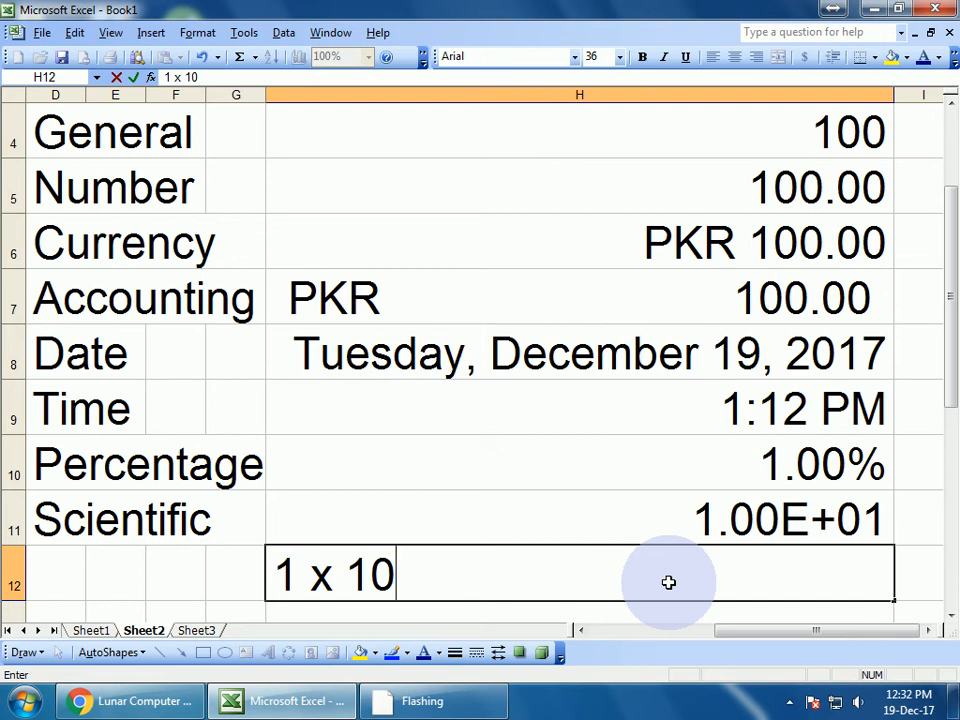
{"action": "type", "text": "^0"}
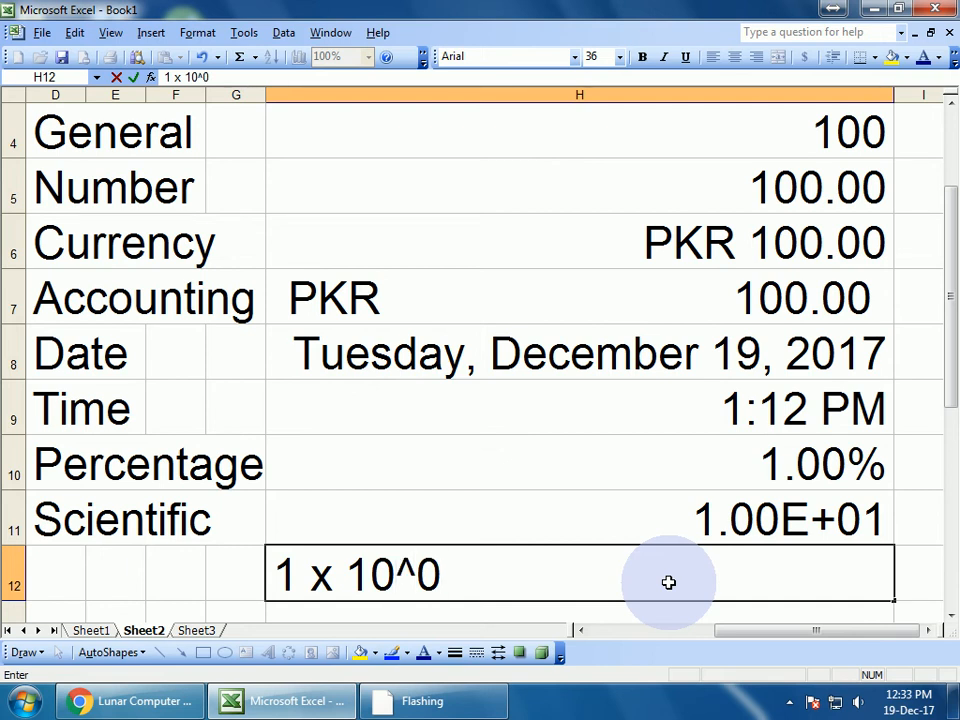
{"action": "key", "text": "Return"}
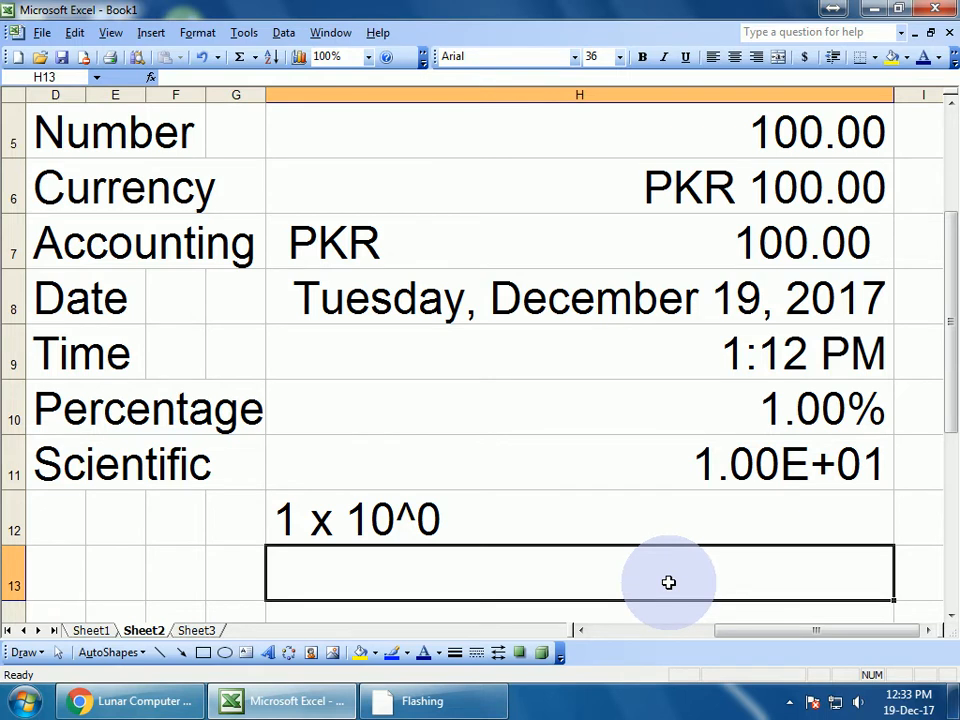
{"action": "key", "text": "Up"}
{"action": "key", "text": "Up"}
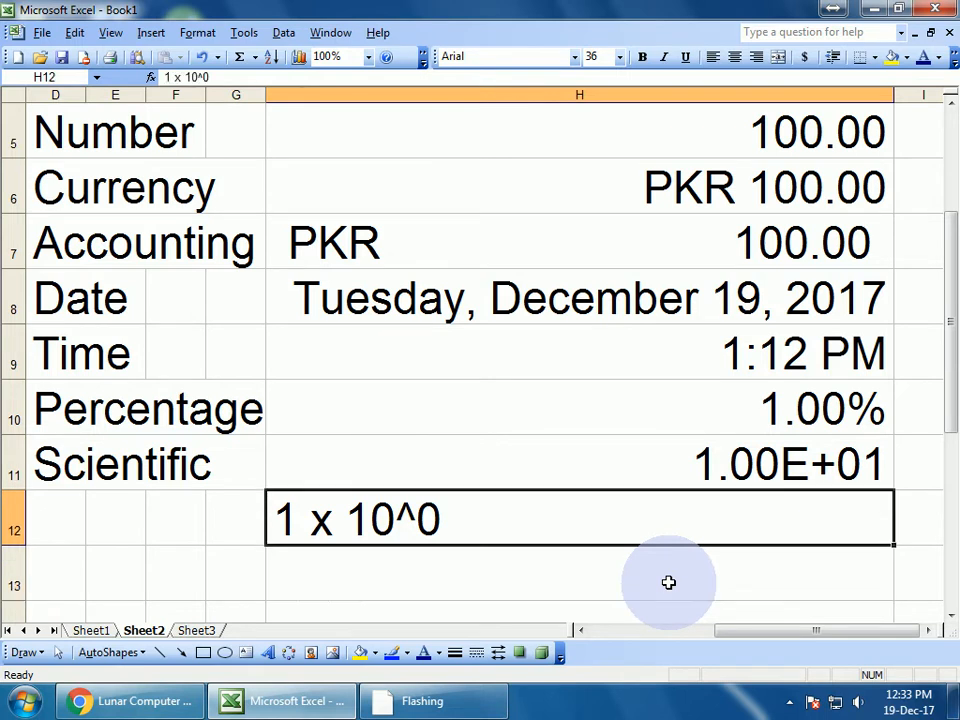
Enter 1 and again 10 as the sample number in the scientific example cell H11
{"action": "key", "text": "Down"}
{"action": "key", "text": "Up"}
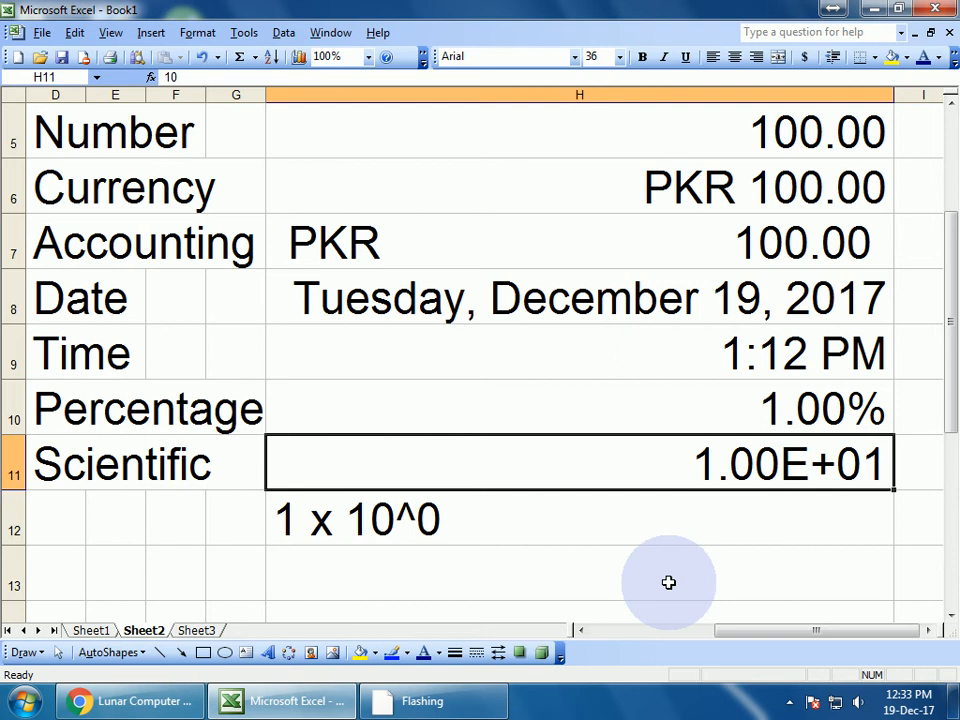
{"action": "type", "text": "1"}
{"action": "key", "text": "Return"}
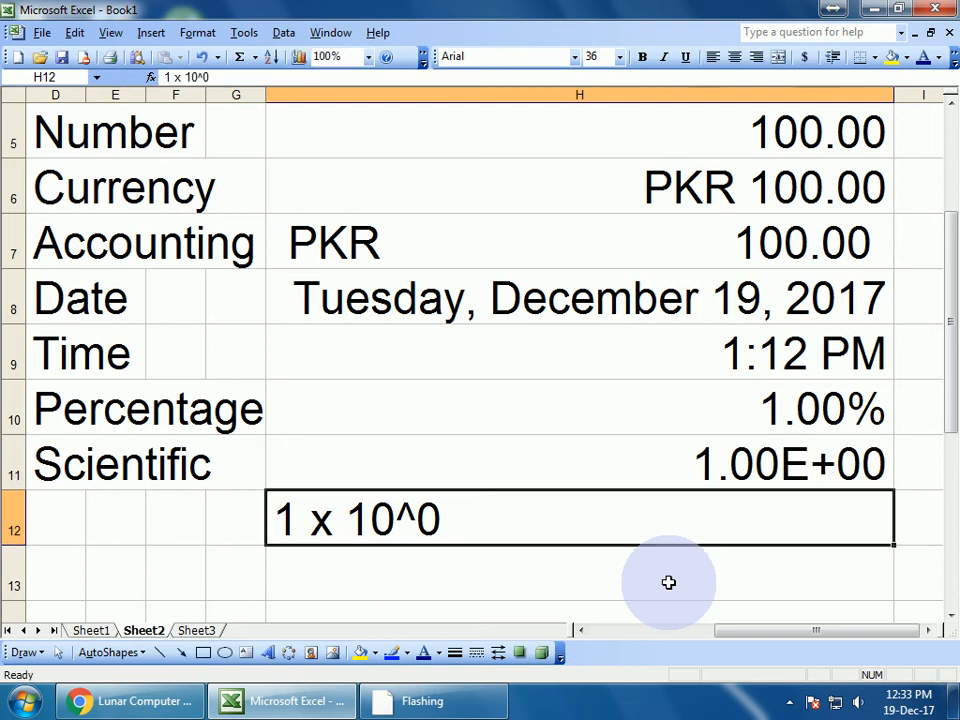
{"action": "key", "text": "Up"}
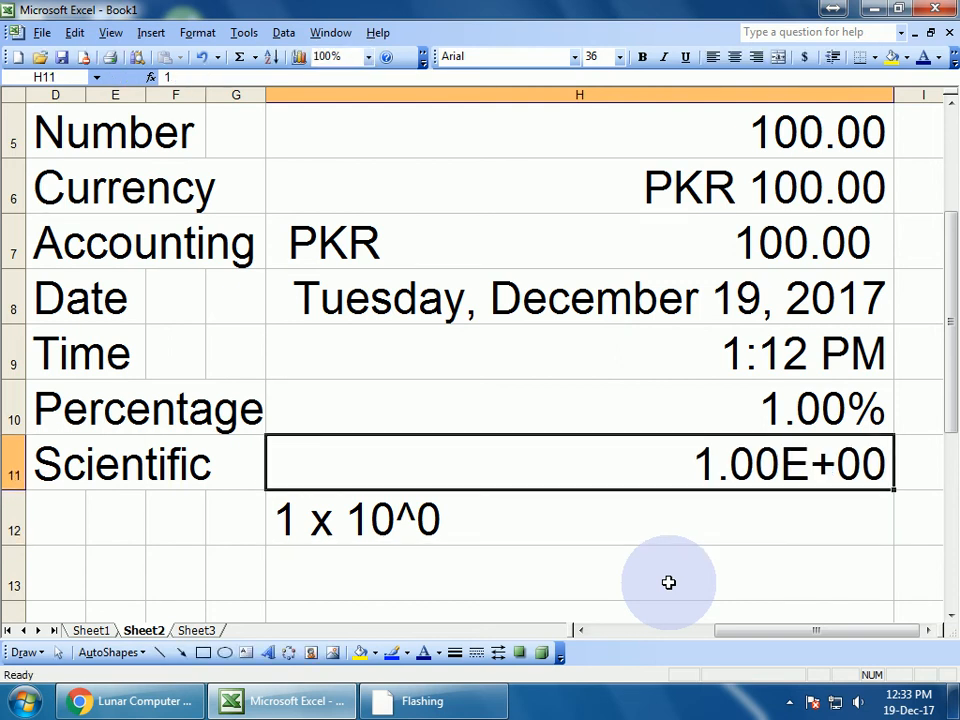
{"action": "type", "text": "10"}
{"action": "key", "text": "Return"}
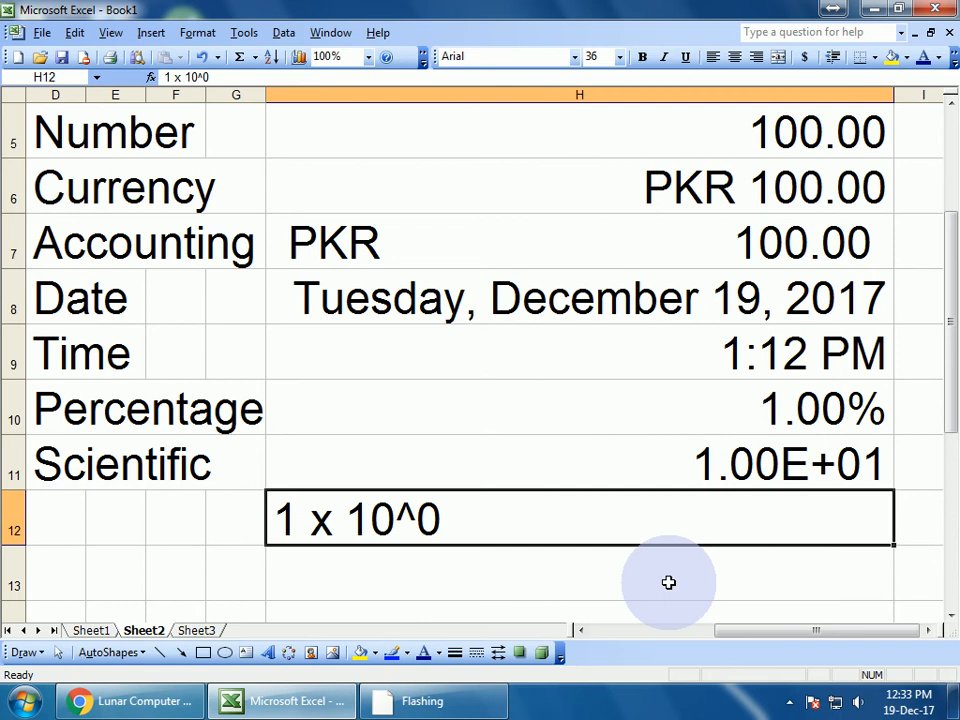
Set the sample number in the scientific example cell H11 to 1
{"action": "key", "text": "Up"}
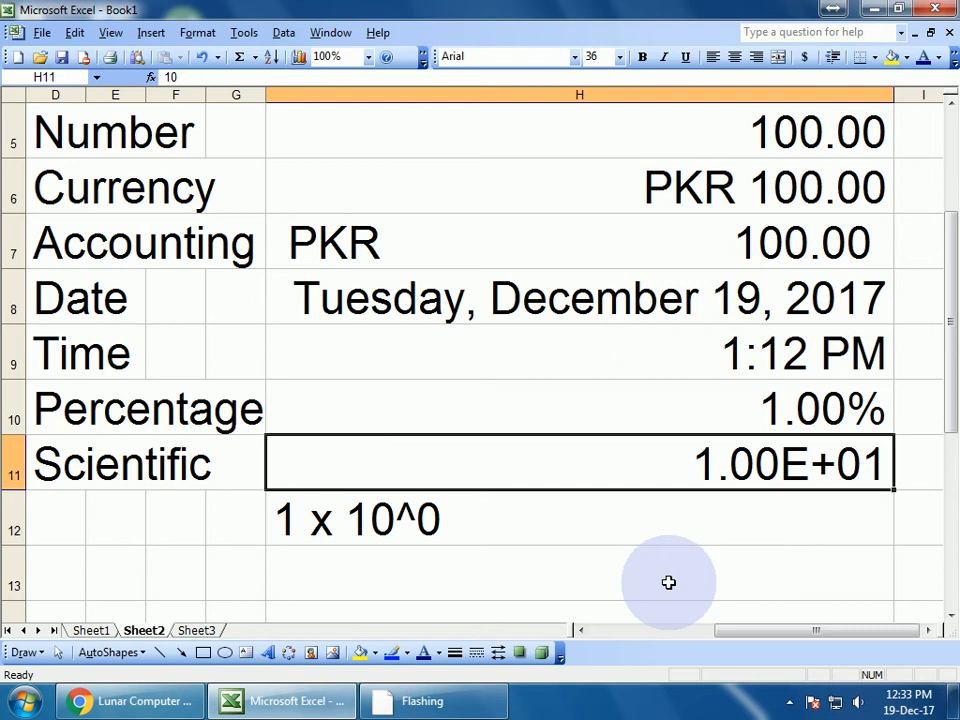
{"action": "type", "text": "1"}
{"action": "key", "text": "Return"}
{"action": "key", "text": "Up"}
{"action": "key", "text": "Down"}
{"action": "key", "text": "Up"}
Extend the explanatory text in cell H12 to read 1 x 10^0 = 0
{"action": "key", "text": "Down"}
{"action": "key", "text": "F2"}
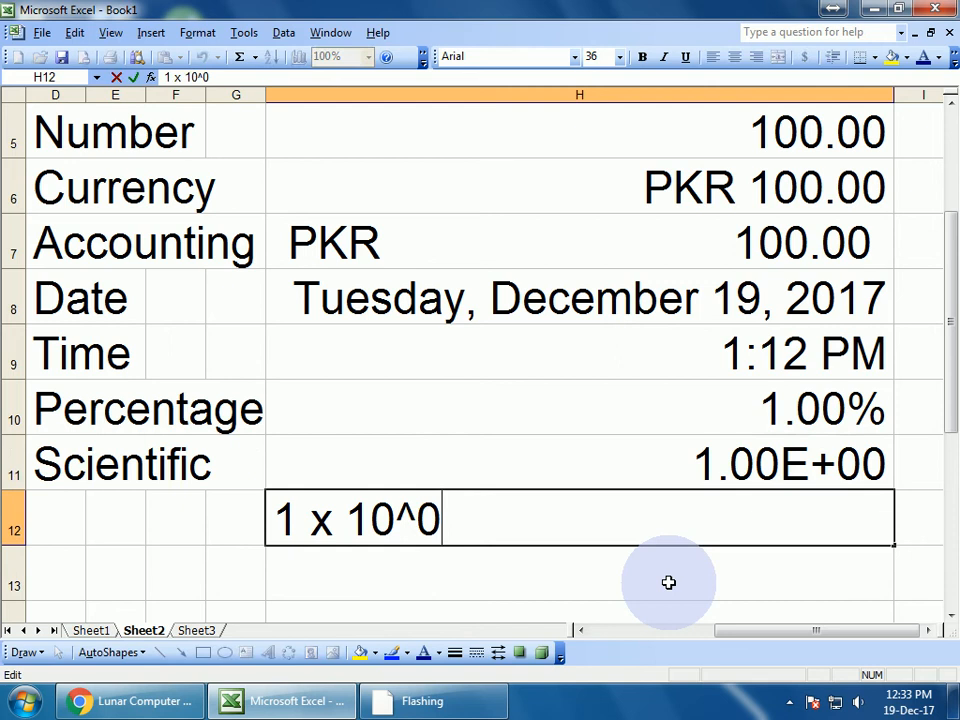
{"action": "type", "text": "= 0"}
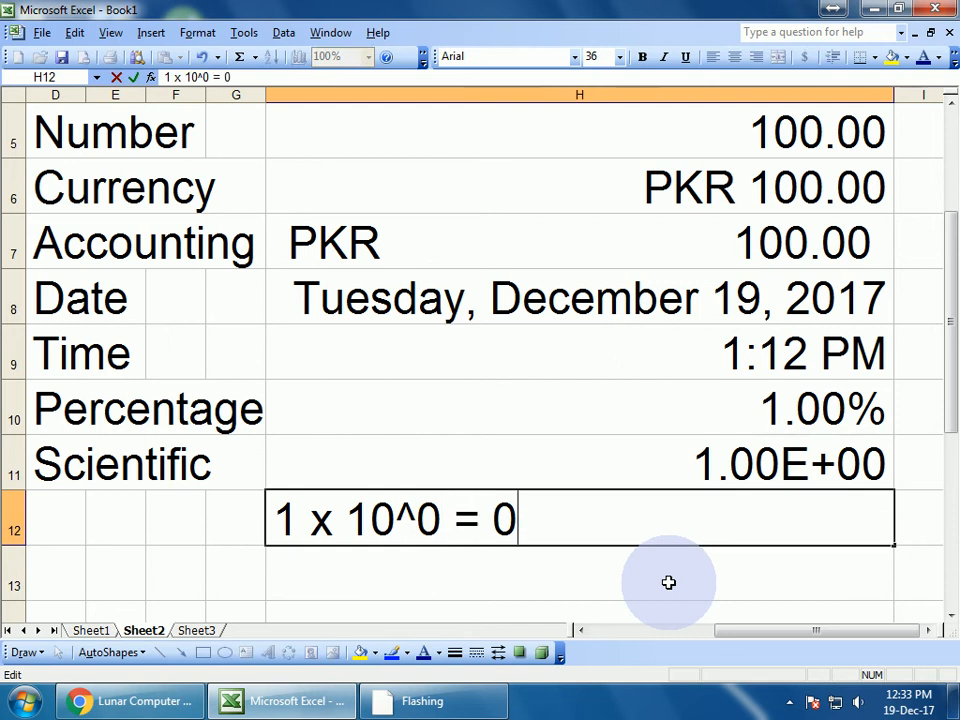
{"action": "key", "text": "Return"}
{"action": "key", "text": "Up"}
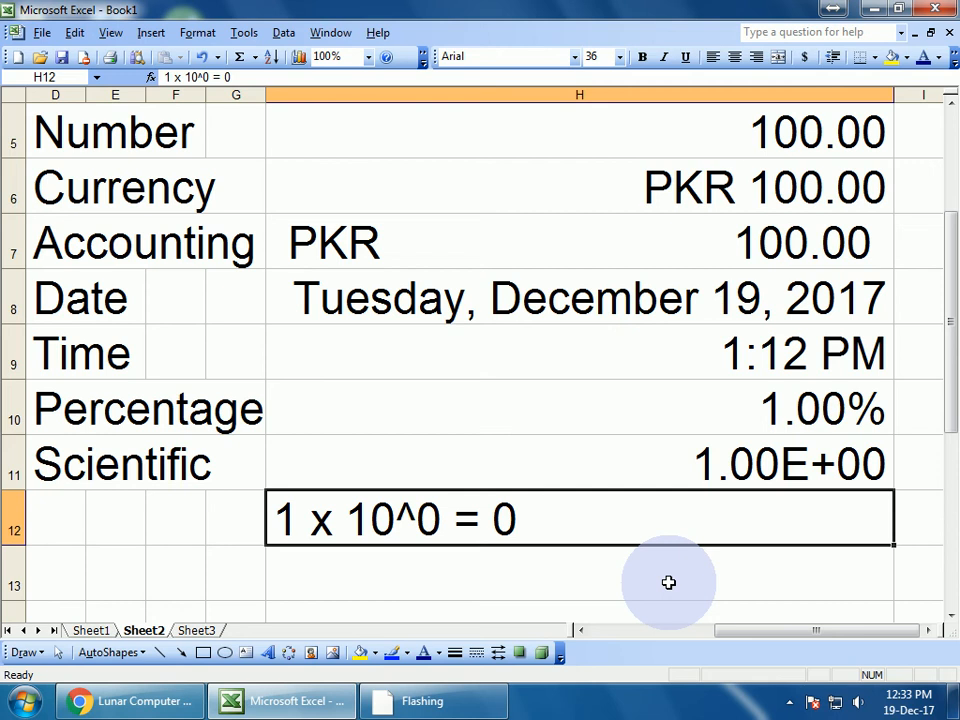
Delete the explanatory text from cell H12 below the scientific example
{"action": "key", "text": "Return"}
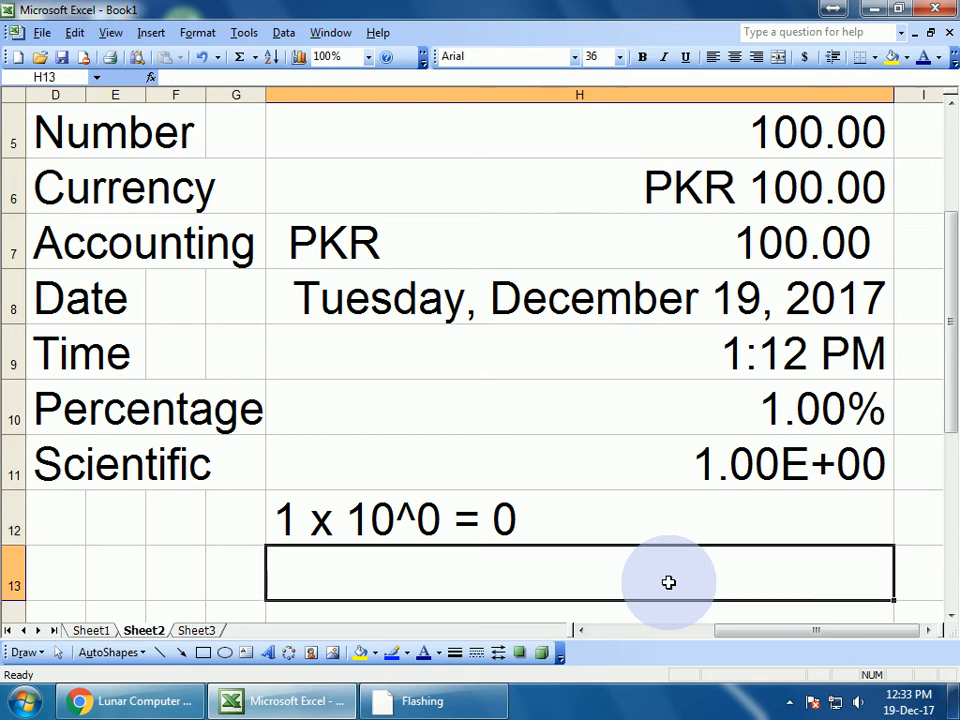
{"action": "key", "text": "Up"}
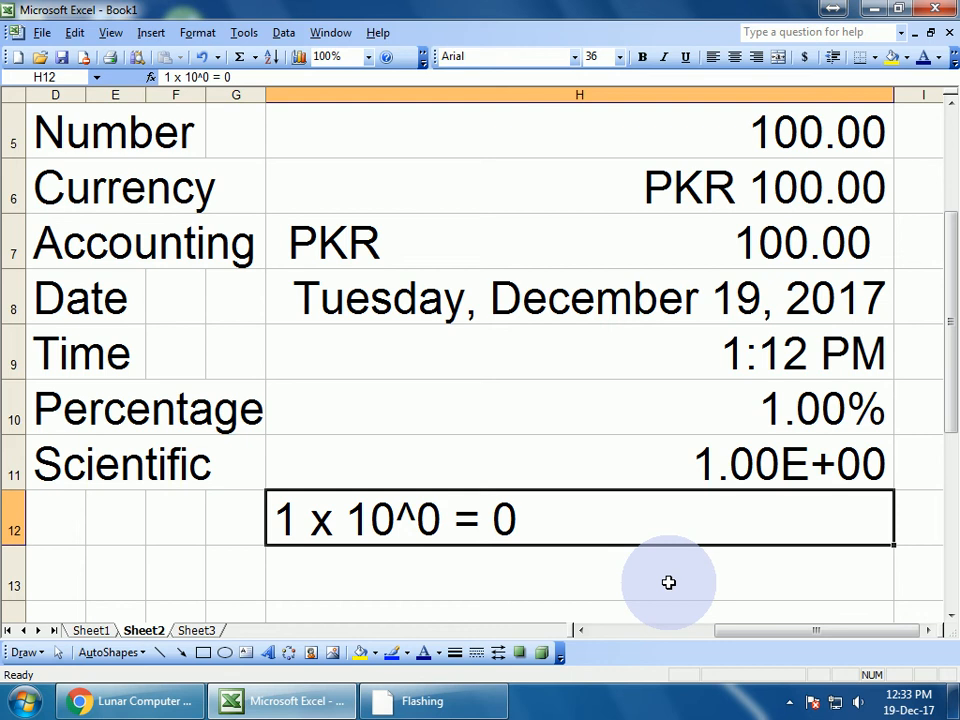
{"action": "key", "text": "Delete"}
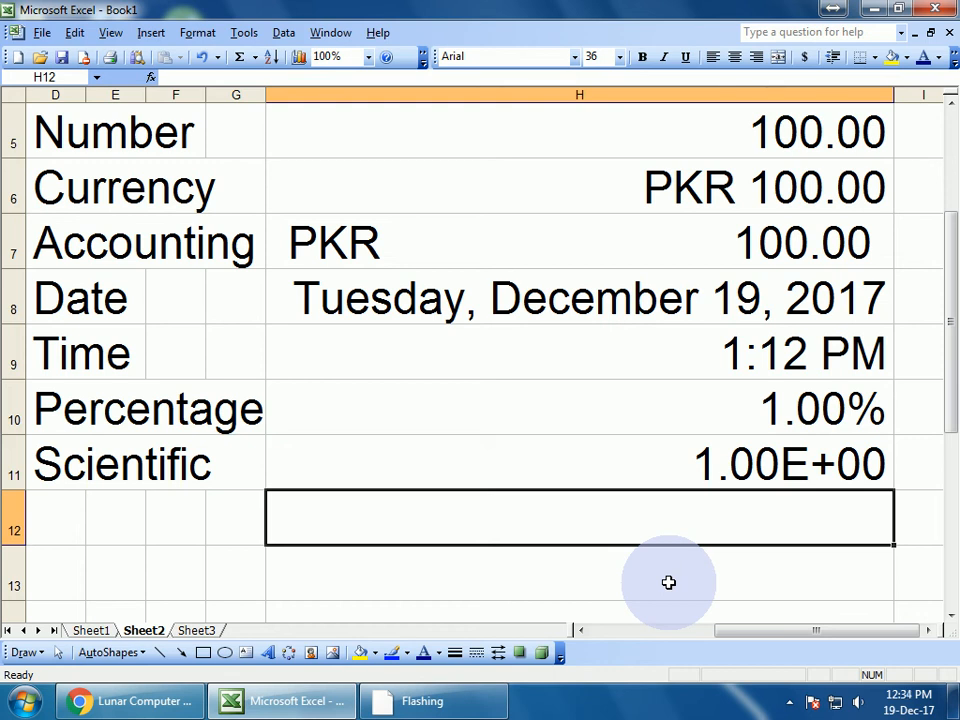
Enter 1000 as the sample number in the scientific example cell H11
{"action": "left_click", "coordinate": [641, 466]}
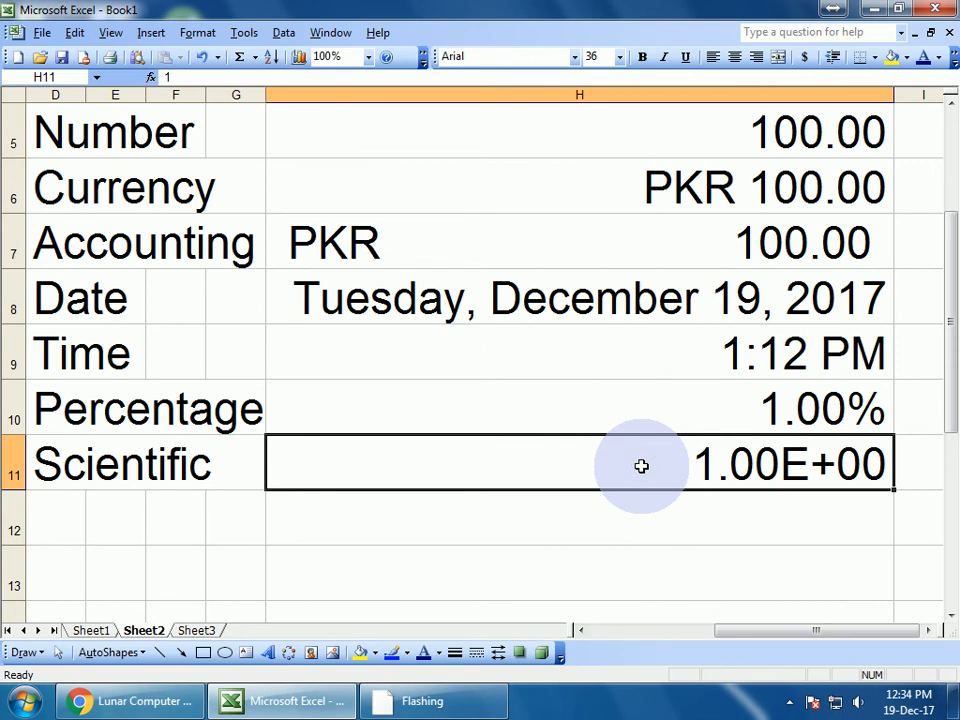
{"action": "type", "text": "1000"}
{"action": "key", "text": "Return"}
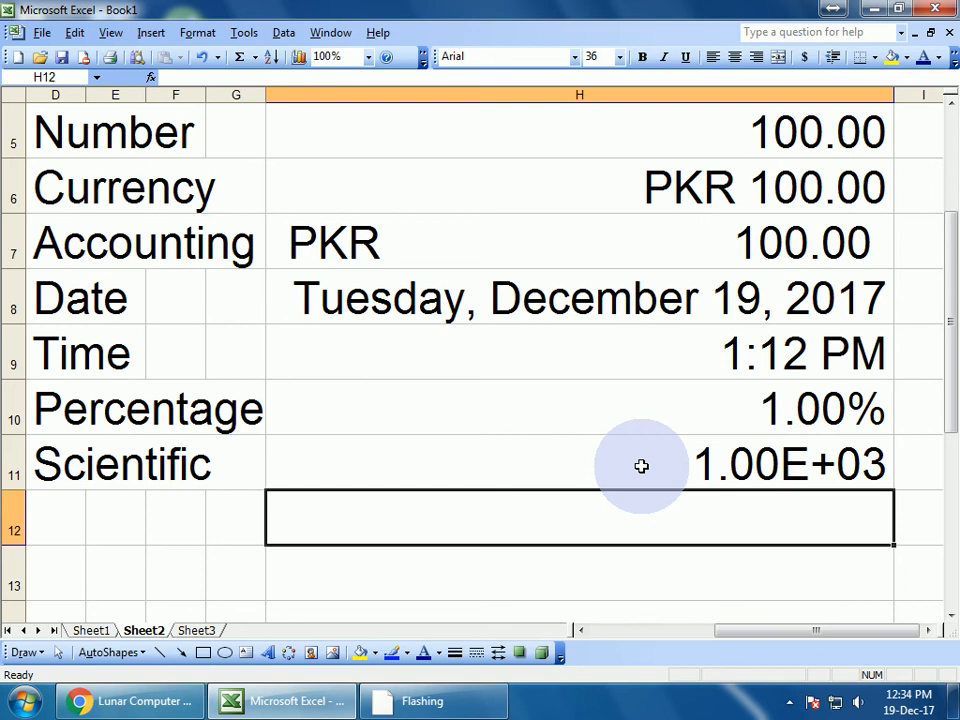
{"action": "left_click", "coordinate": [641, 466]}
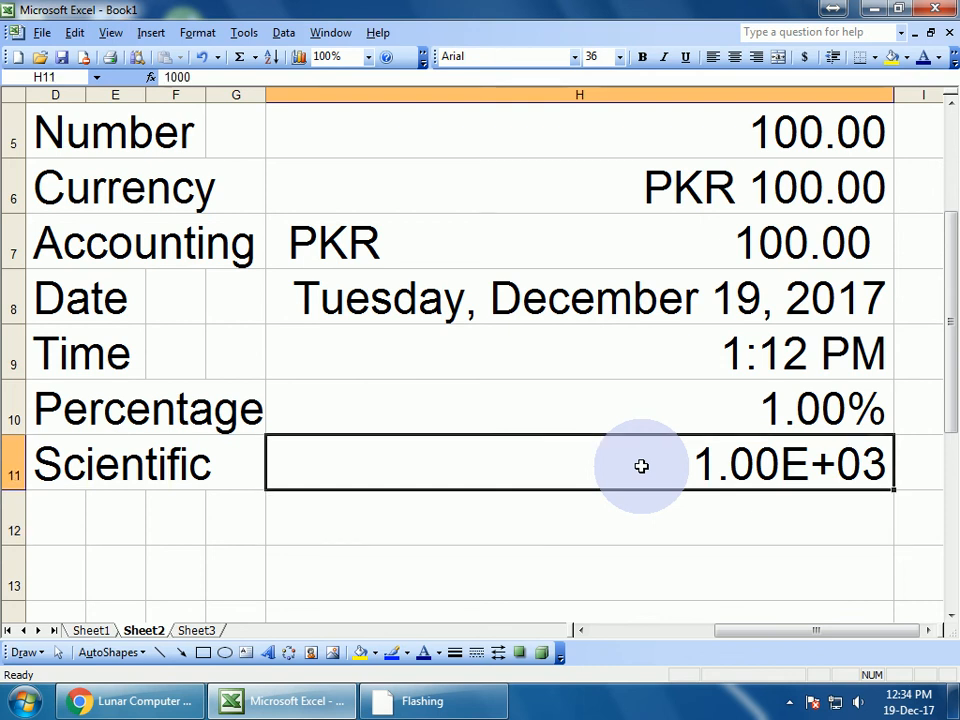
{"action": "key", "text": "Return"}
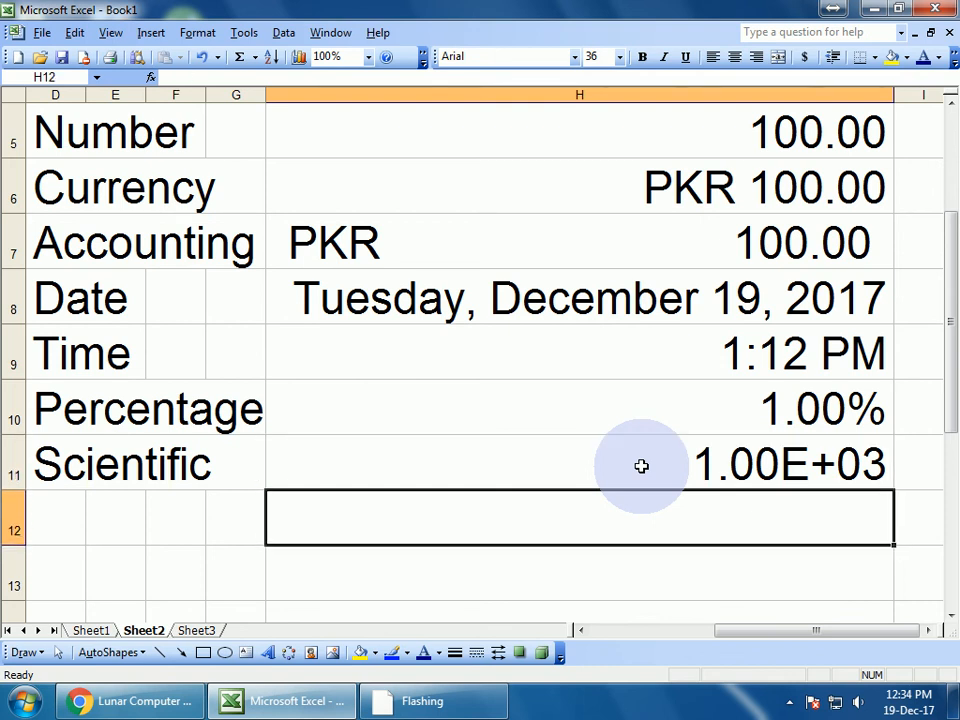
Enter the label Fraction in cell D12, below the Scientific label
{"action": "key", "text": "Left"}
{"action": "key", "text": "Up"}
{"action": "key", "text": "Left"}
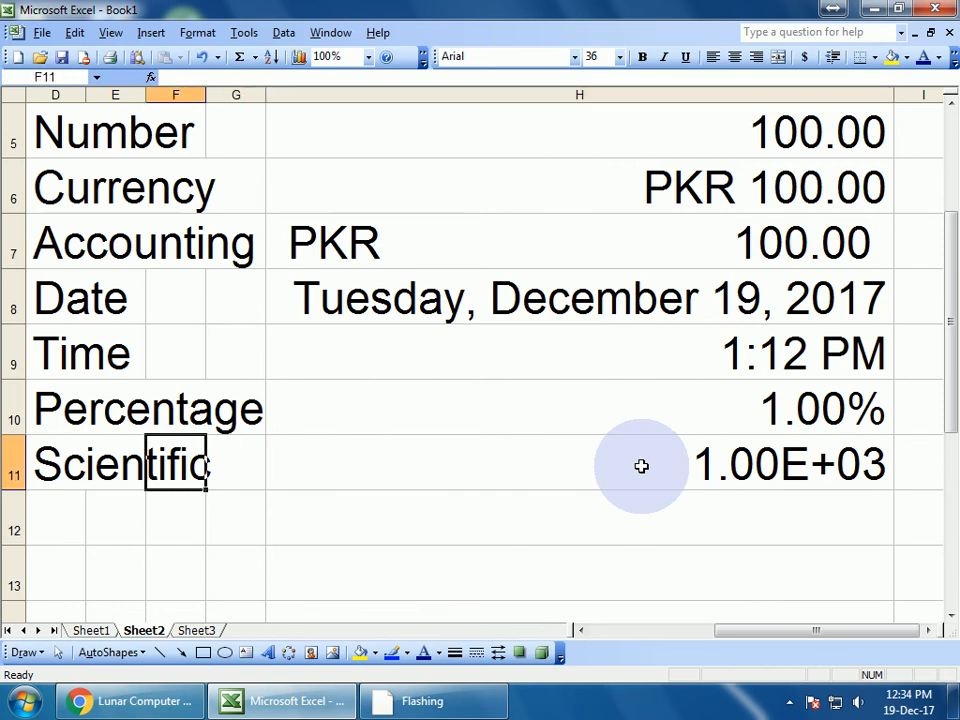
{"action": "key", "text": "Left"}
{"action": "key", "text": "Left"}
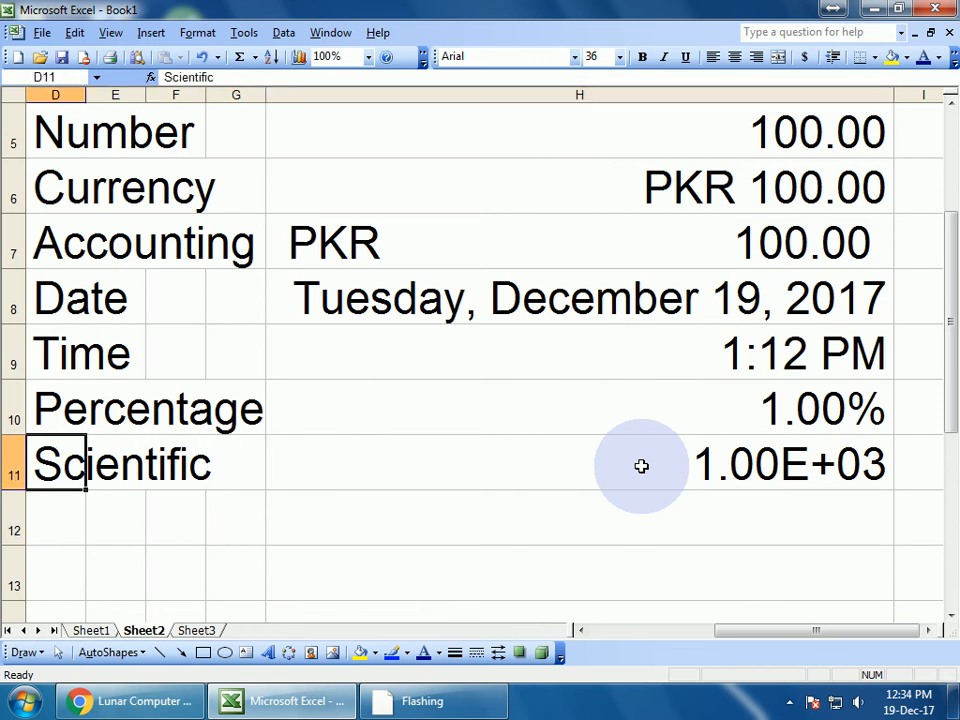
{"action": "key", "text": "Down"}
{"action": "type", "text": "F"}
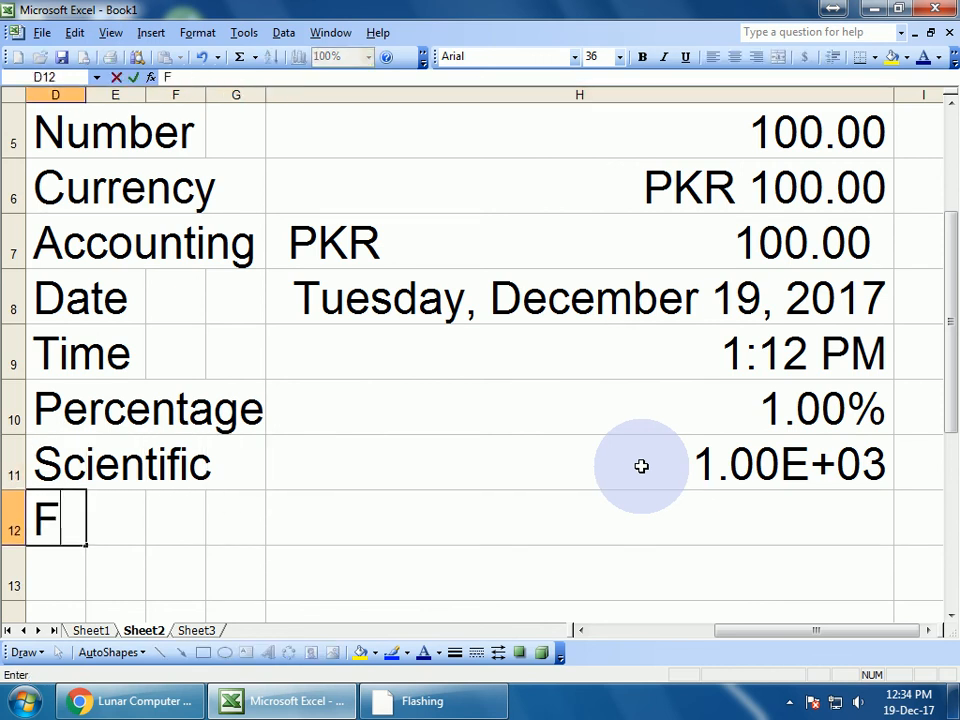
{"action": "type", "text": "raction"}
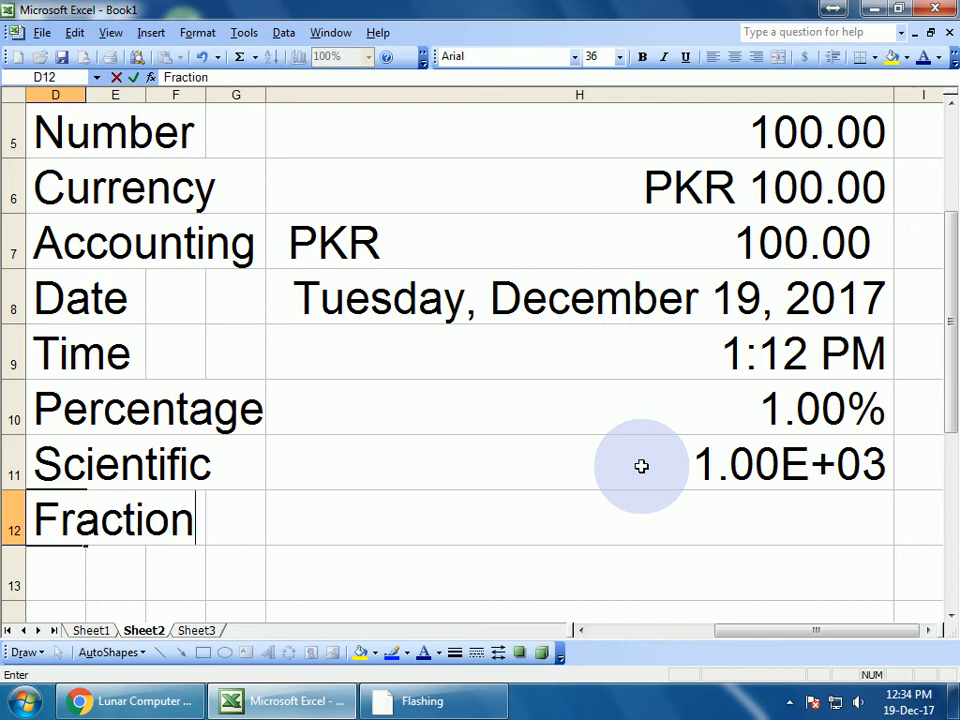
{"action": "key", "text": "Return"}
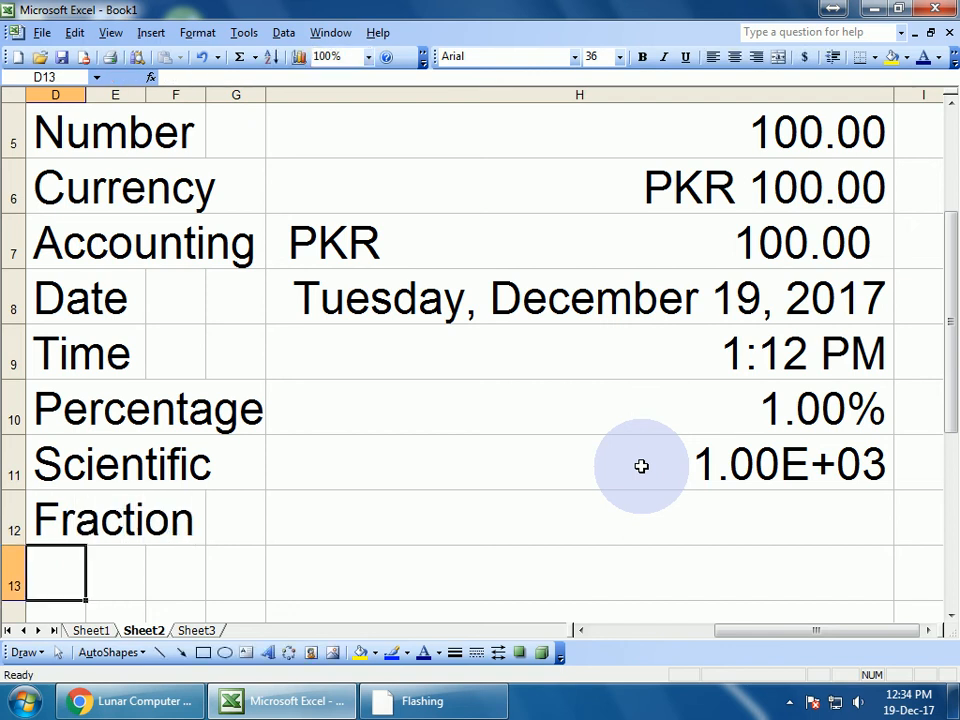
Enter 0.5 in cell G12 beside the Fraction label and widen column G so the decimal fits
{"action": "key", "text": "Up"}
{"action": "key", "text": "Right"}
{"action": "key", "text": "Right"}
{"action": "key", "text": "Right"}
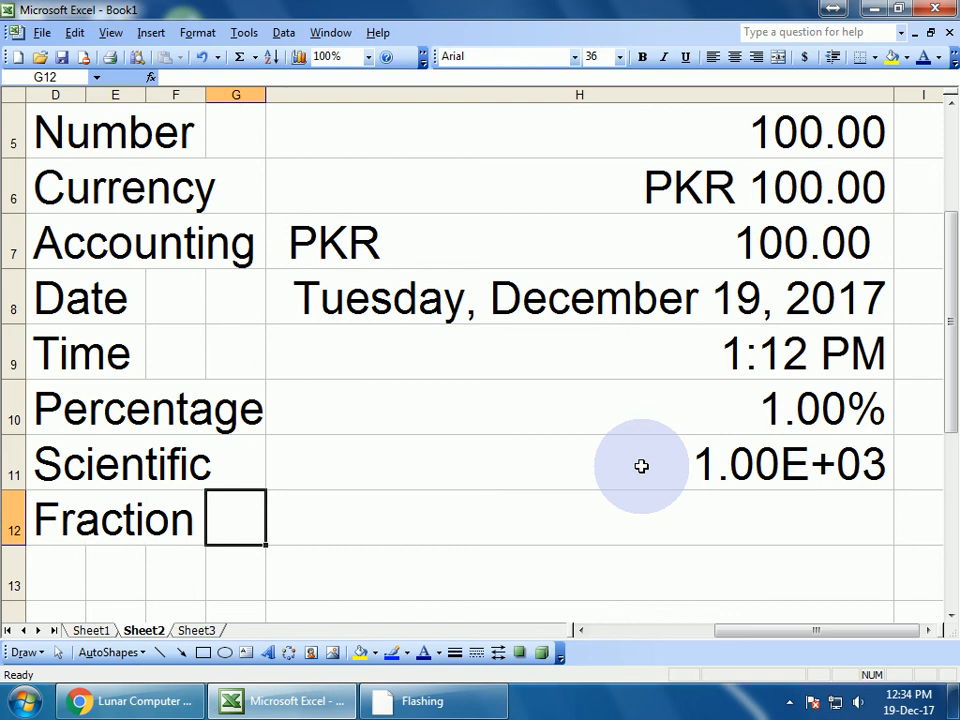
{"action": "type", "text": "."}
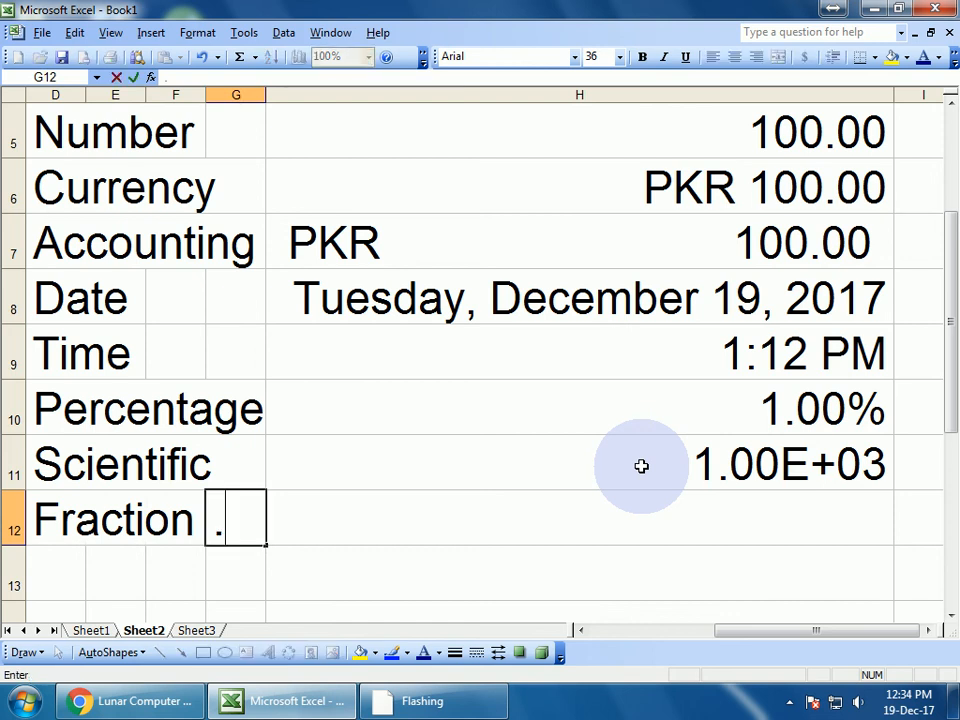
{"action": "type", "text": "5"}
{"action": "key", "text": "Return"}
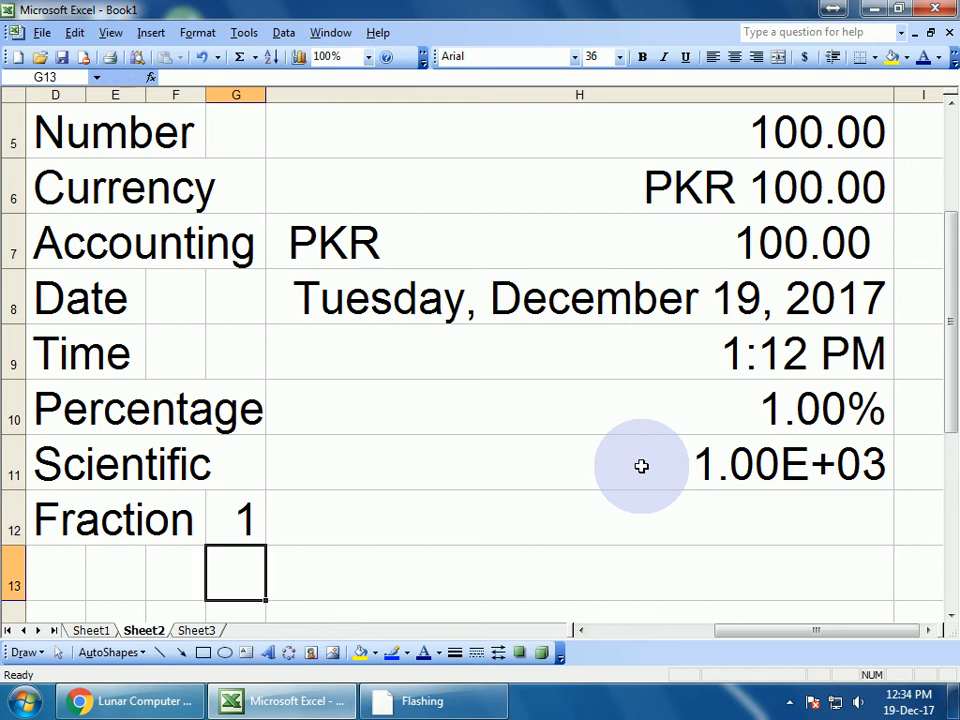
{"action": "key", "text": "Up"}
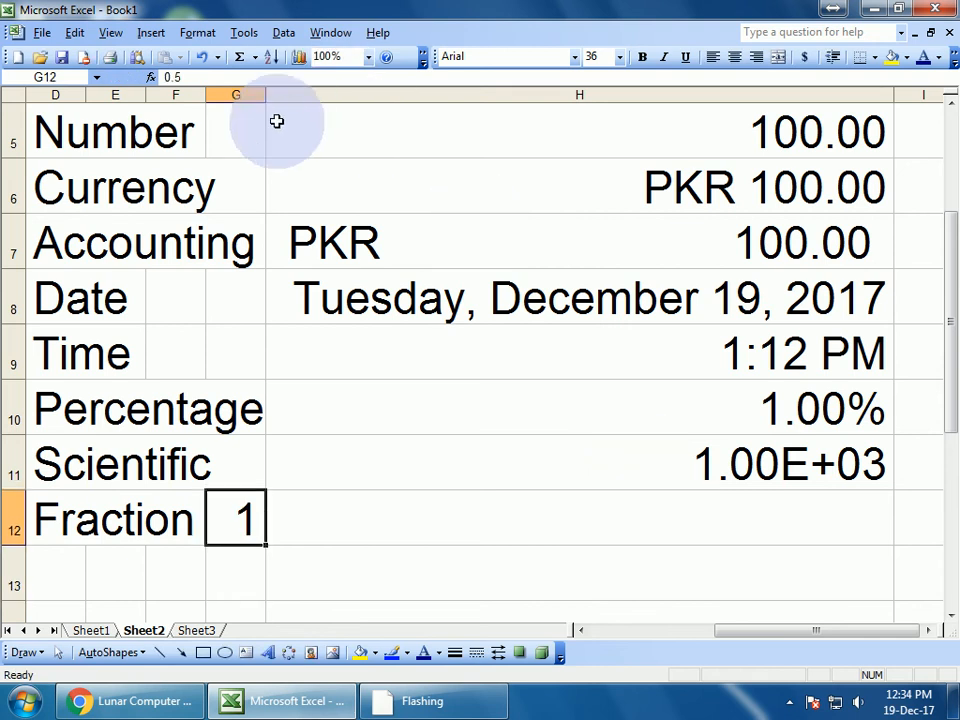
{"action": "left_click_drag", "start_coordinate": [266, 95], "coordinate": [307, 95]}
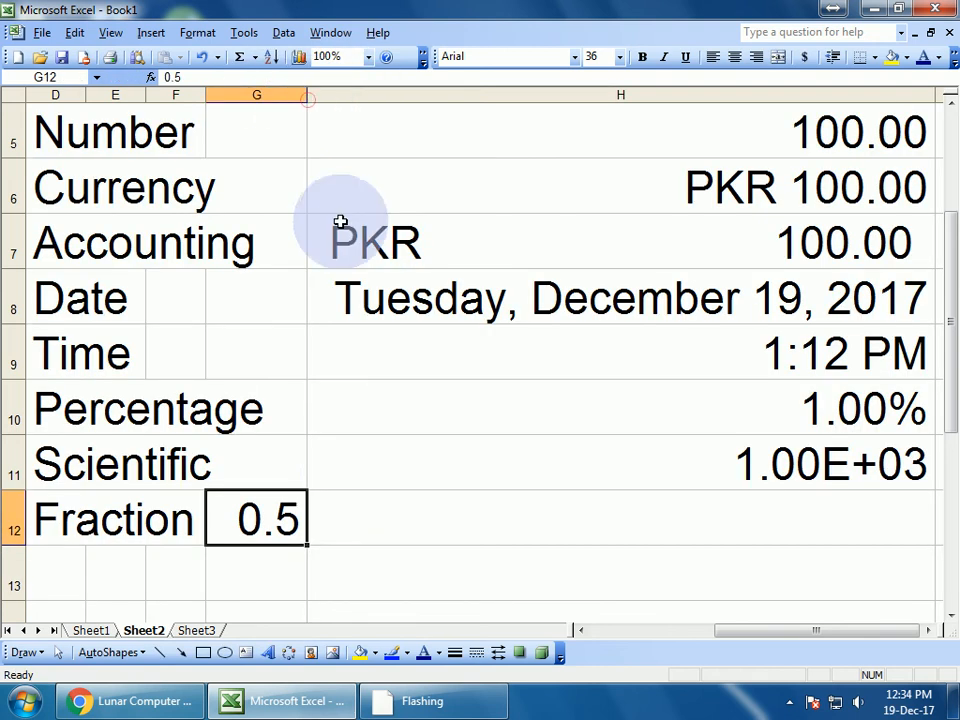
Format the empty cell H12 with the Fraction number category, using the type Up to one digit (1/4)
{"action": "left_click", "coordinate": [383, 517]}
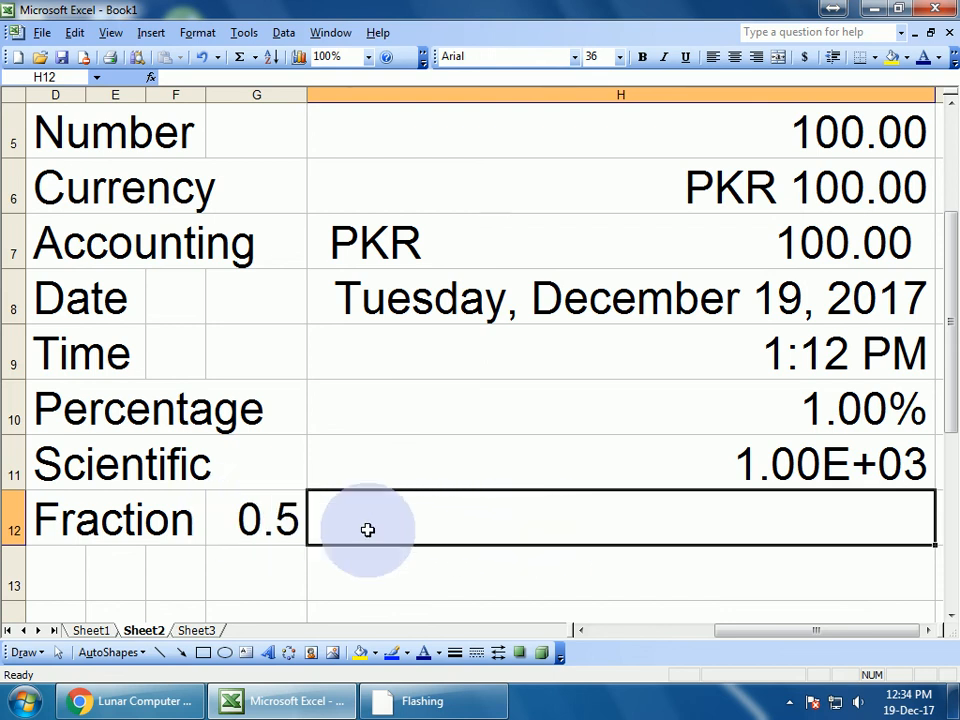
{"action": "left_click", "coordinate": [257, 517]}
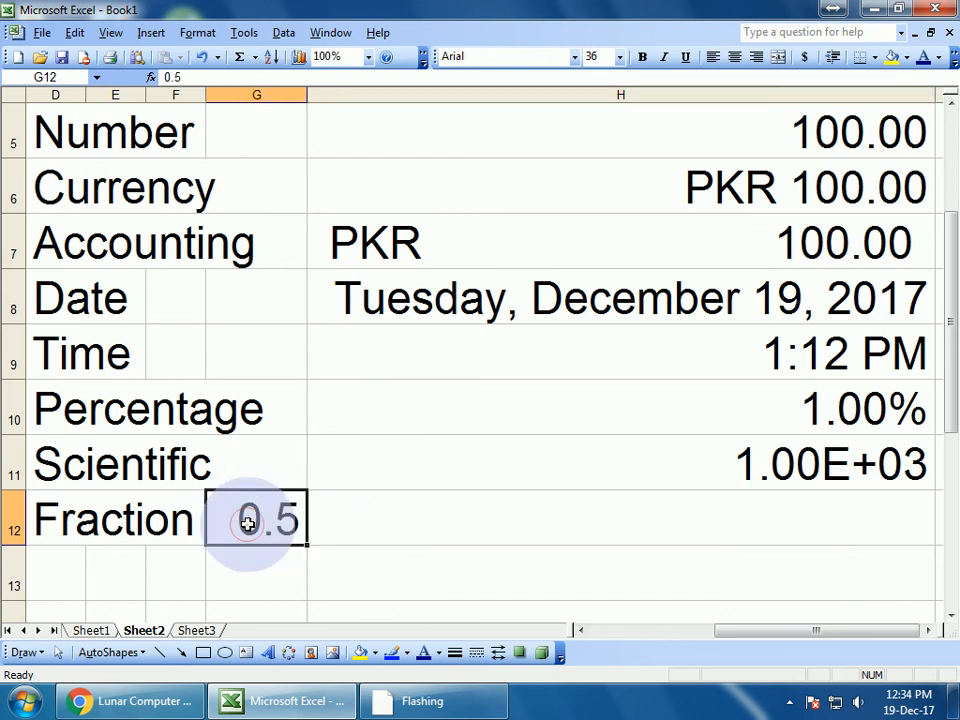
{"action": "left_click", "coordinate": [445, 530]}
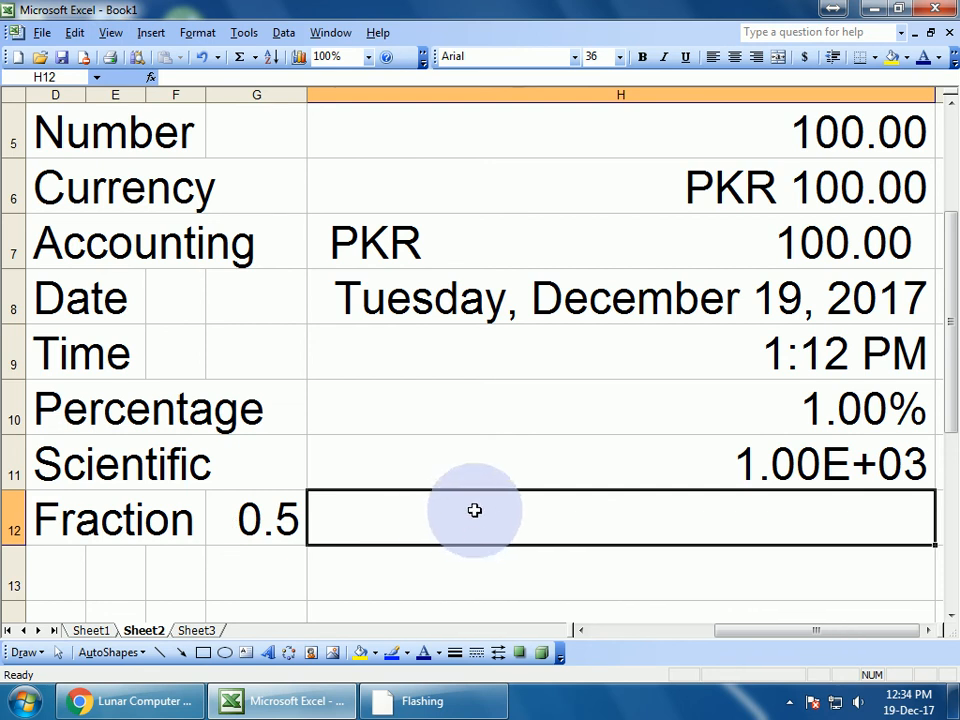
{"action": "left_click", "coordinate": [195, 33]}
{"action": "left_click", "coordinate": [218, 53]}
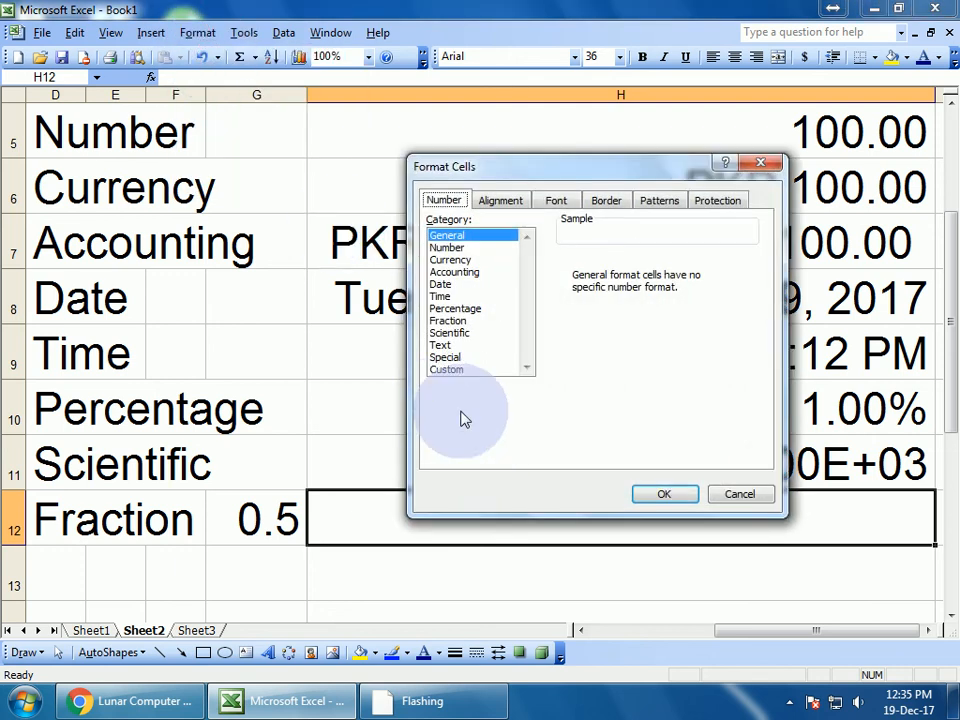
{"action": "left_click", "coordinate": [448, 334]}
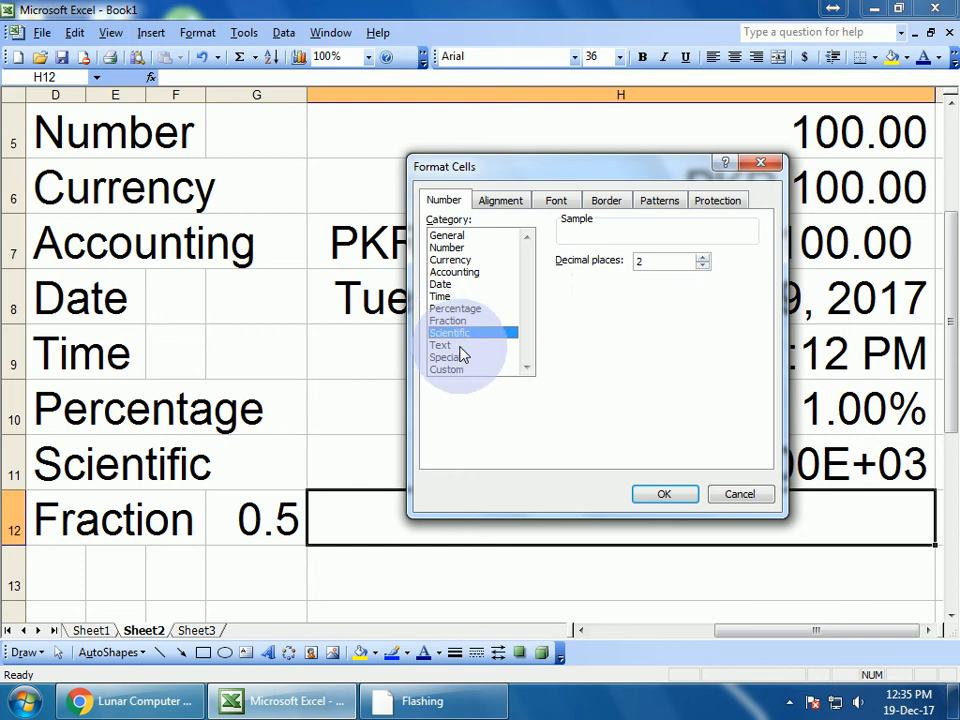
{"action": "left_click", "coordinate": [446, 321]}
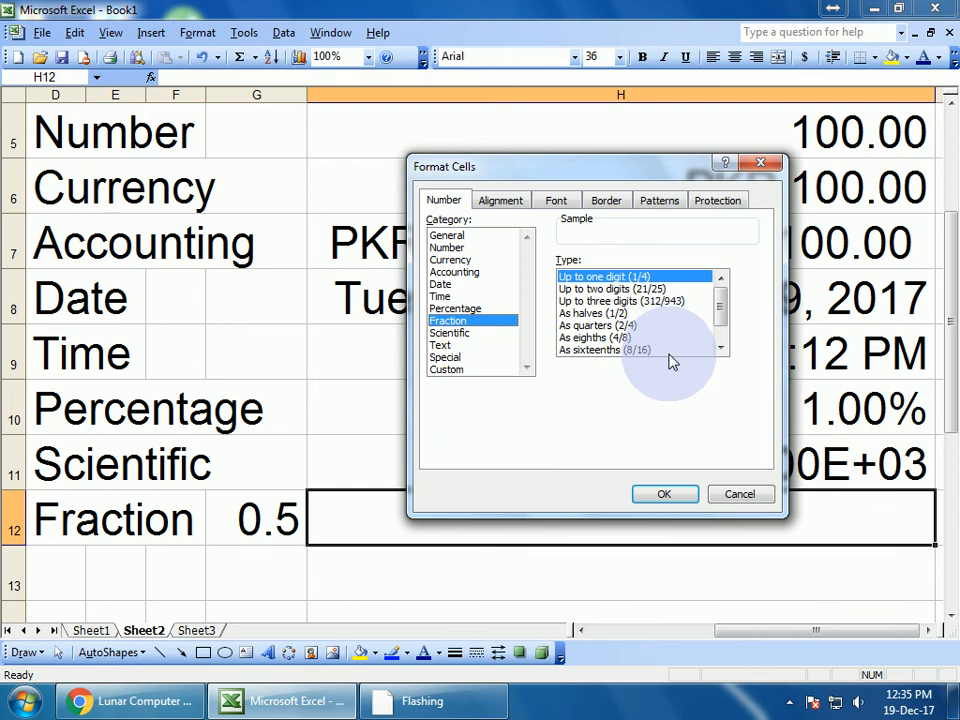
{"action": "left_click", "coordinate": [622, 276]}
{"action": "left_click", "coordinate": [666, 496]}
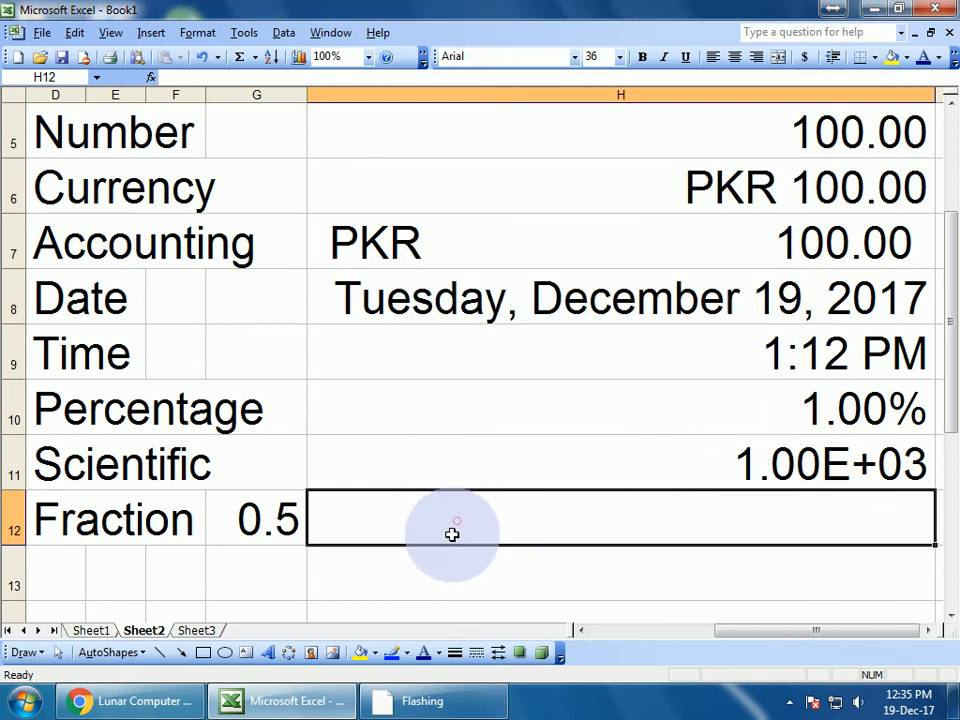
{"action": "left_click", "coordinate": [285, 519]}
{"action": "left_click", "coordinate": [414, 528]}
{"action": "left_click", "coordinate": [274, 519]}
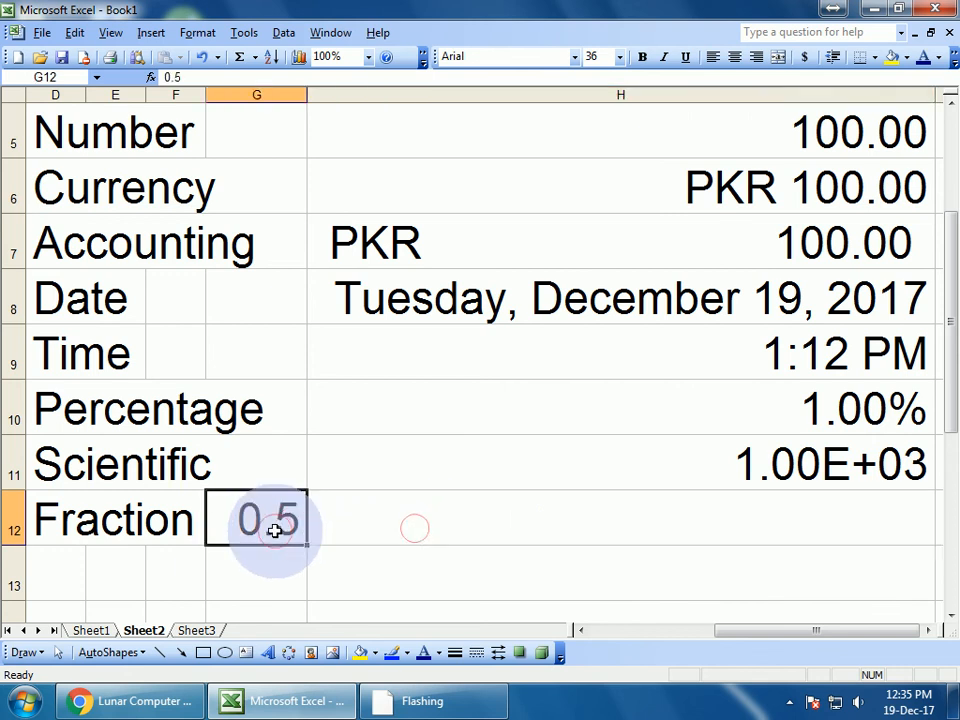
{"action": "left_click", "coordinate": [386, 525]}
{"action": "left_click", "coordinate": [289, 524]}
{"action": "left_click", "coordinate": [368, 525]}
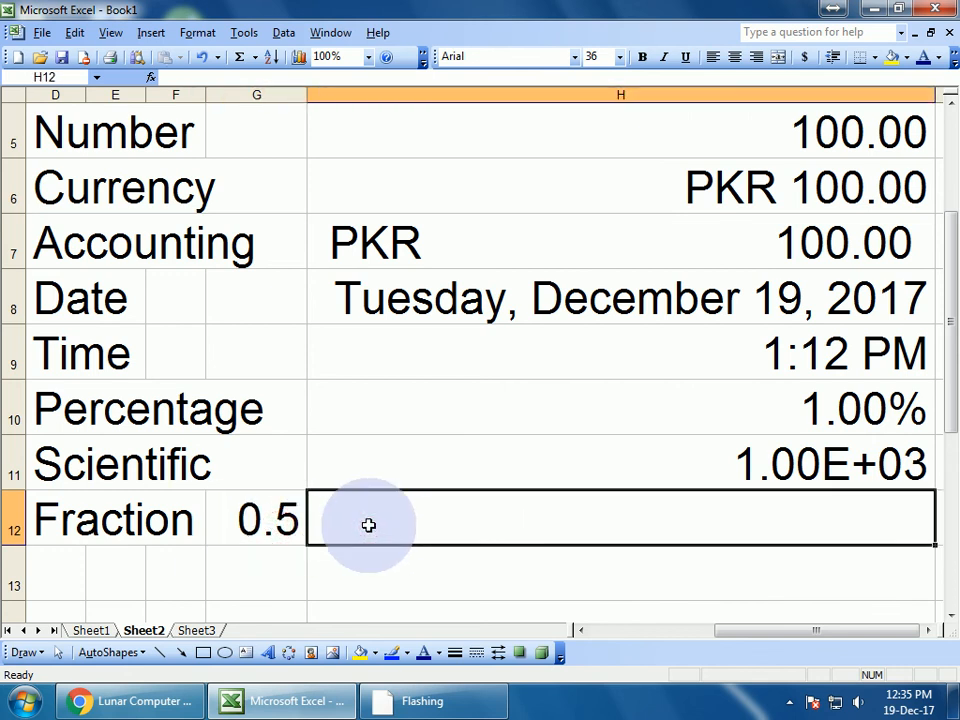
{"action": "left_click", "coordinate": [274, 524]}
{"action": "left_click", "coordinate": [365, 524]}
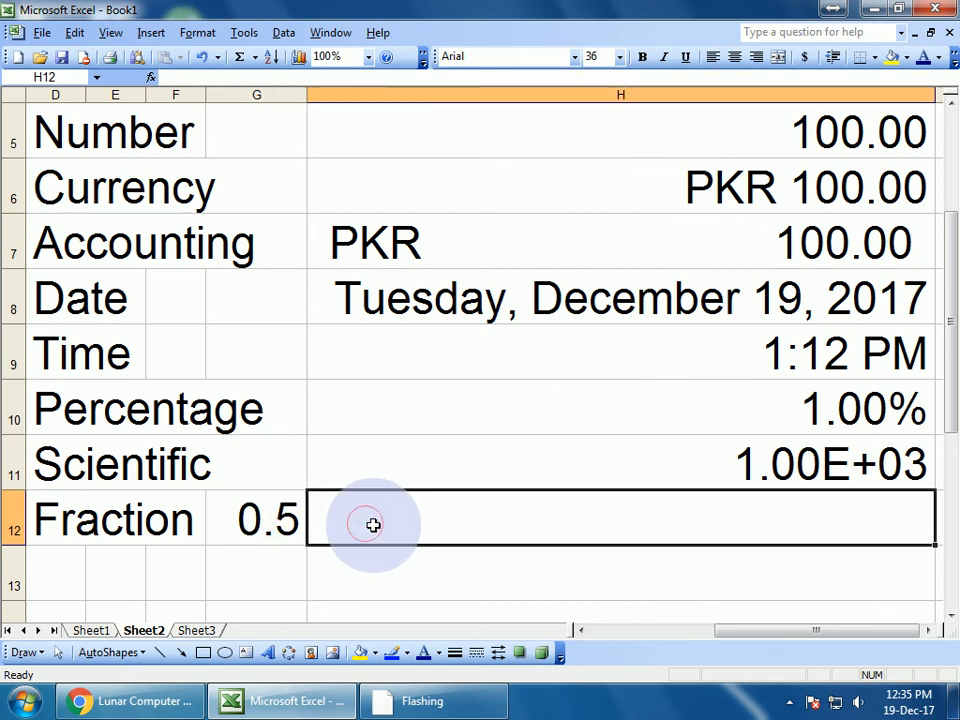
Enter .5 in the fraction-formatted cell H12 beside the decimal sample
{"action": "type", "text": ","}
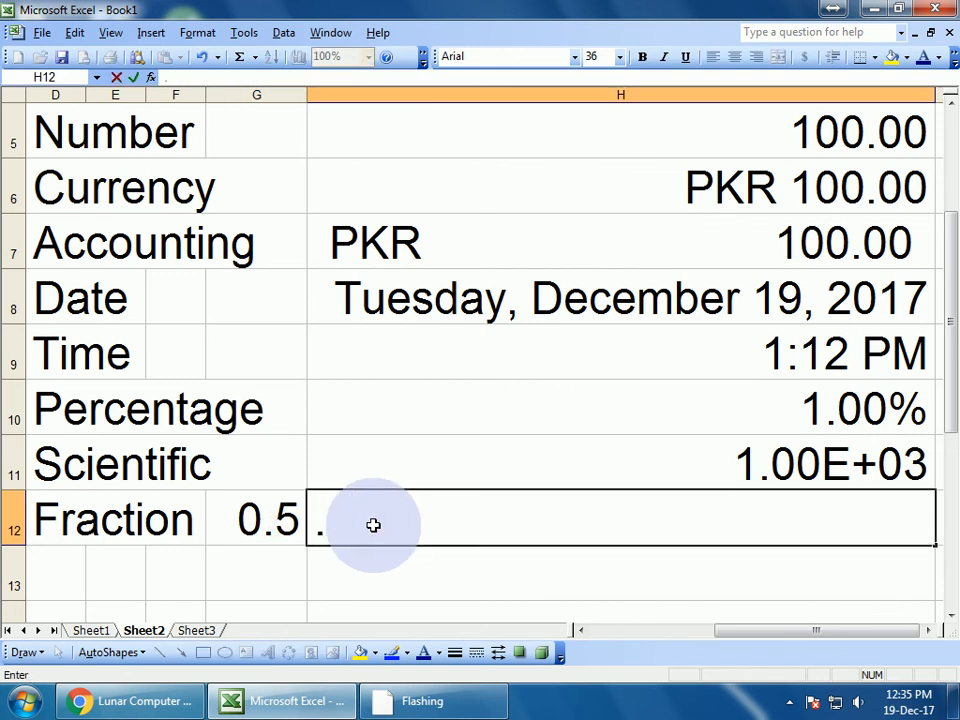
{"action": "type", "text": "5"}
{"action": "key", "text": "Return"}
Replace the fraction example in cell H12 with 2.5
{"action": "left_click", "coordinate": [608, 524]}
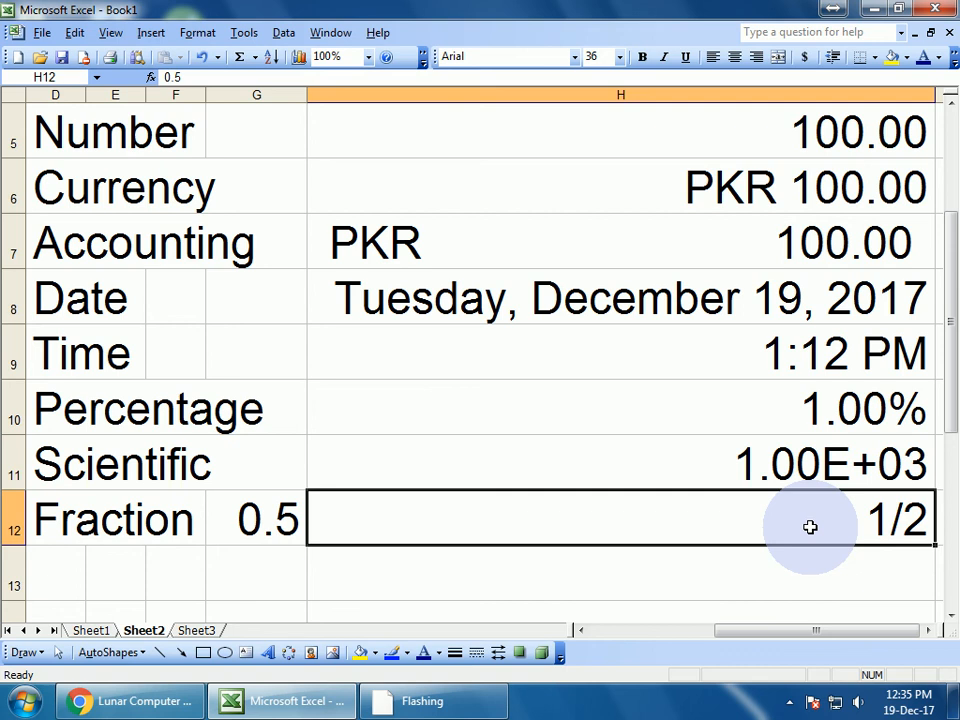
{"action": "type", "text": "."}
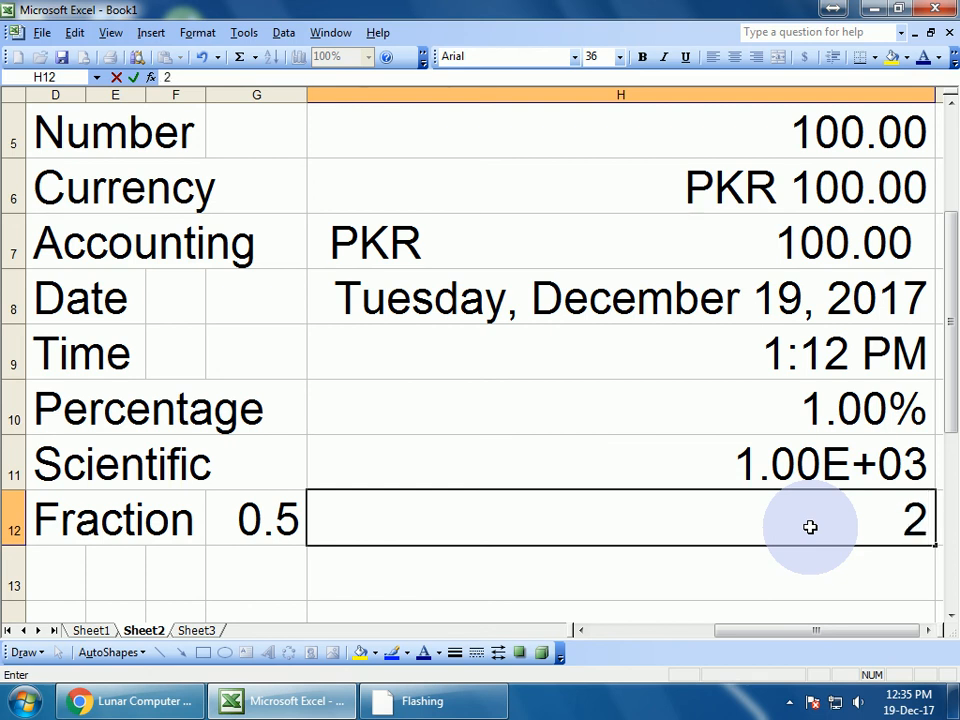
{"action": "type", "text": "5"}
{"action": "key", "text": "Return"}
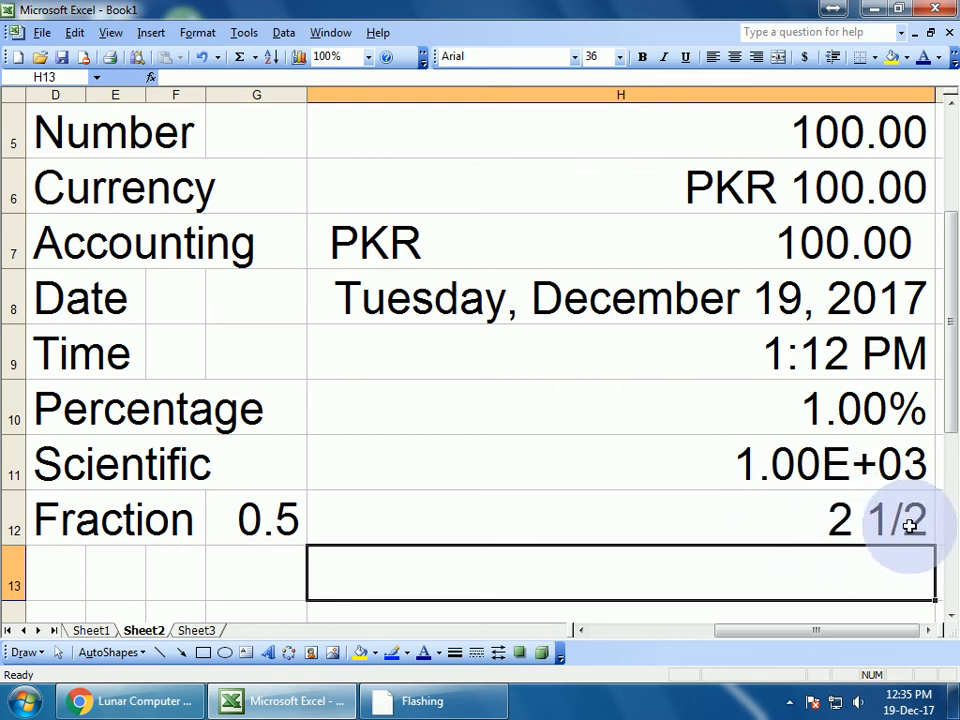
Review the Text, Special and Custom number categories for cell H12, including the list of custom format codes, without applying any
{"action": "left_click", "coordinate": [769, 524]}
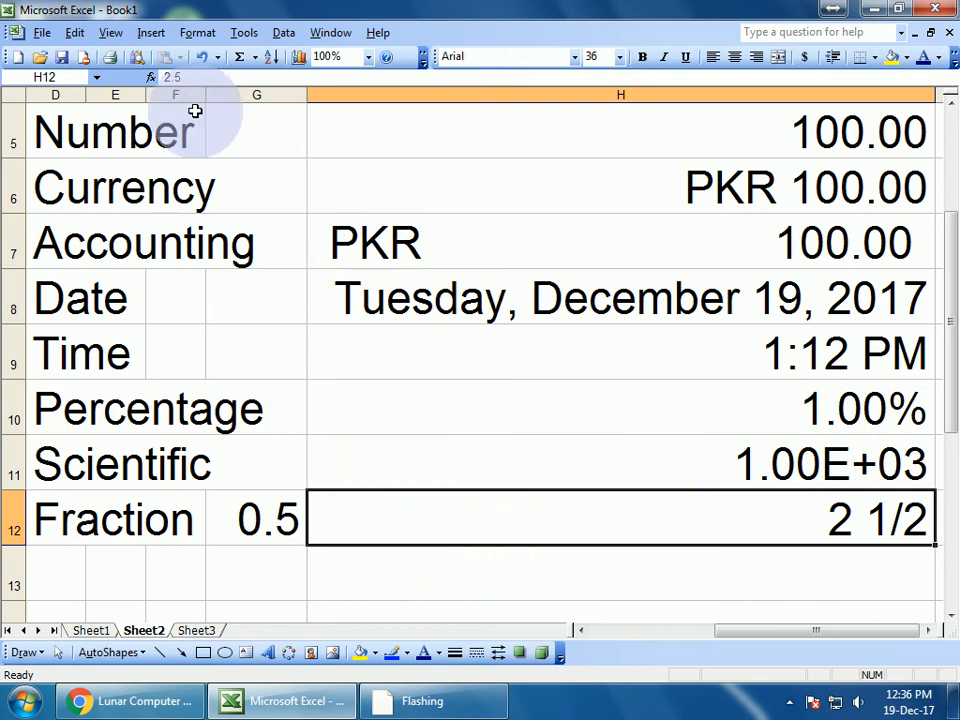
{"action": "left_click", "coordinate": [197, 33]}
{"action": "left_click", "coordinate": [205, 53]}
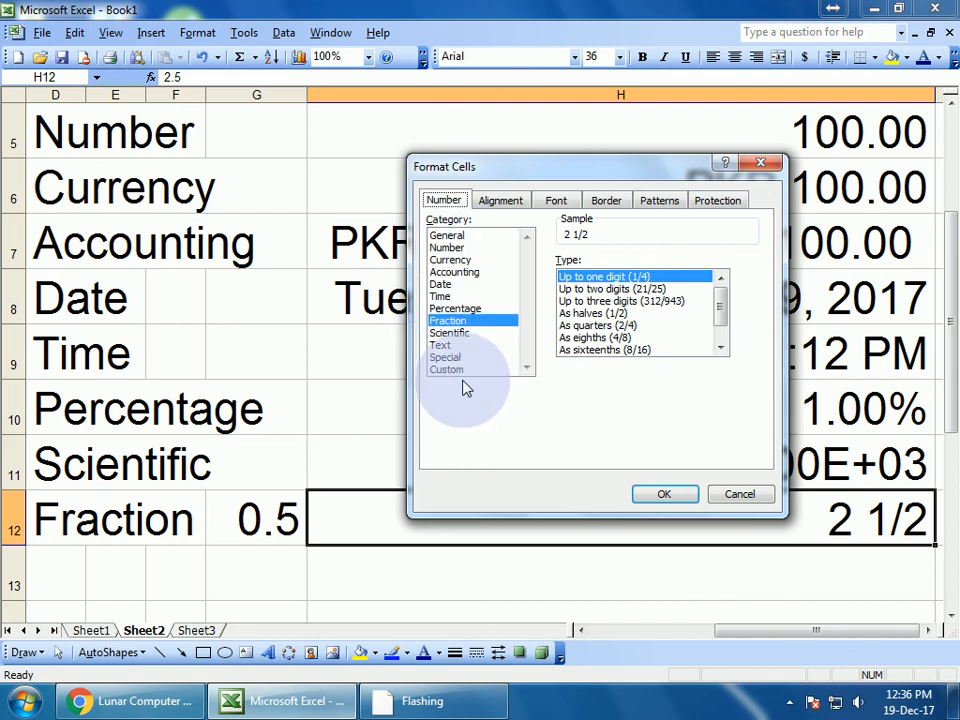
{"action": "left_click", "coordinate": [442, 345]}
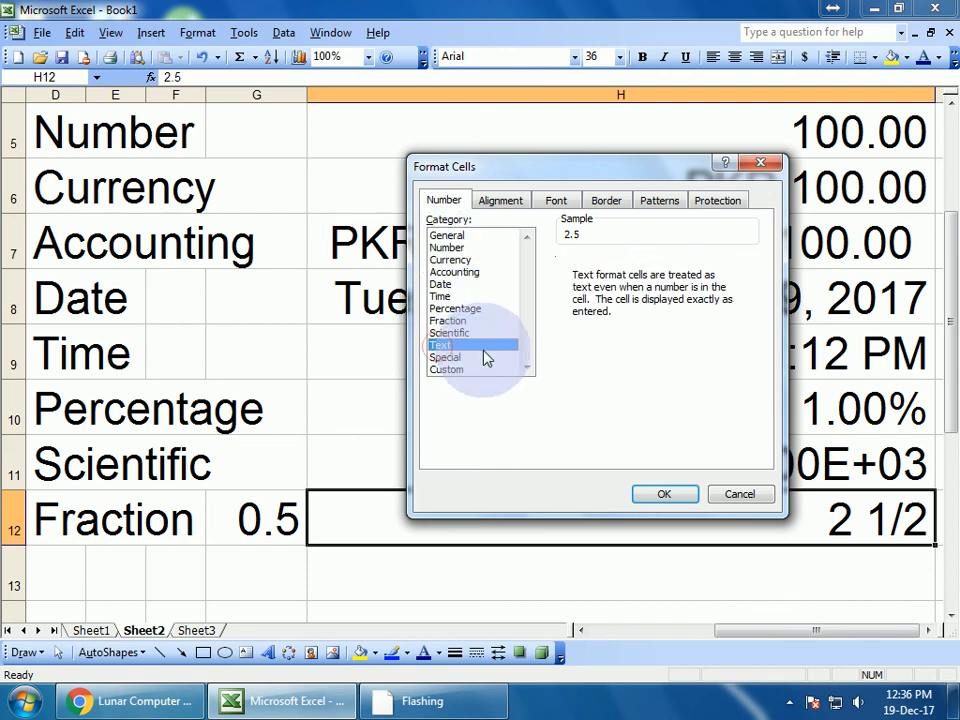
{"action": "left_click", "coordinate": [487, 358]}
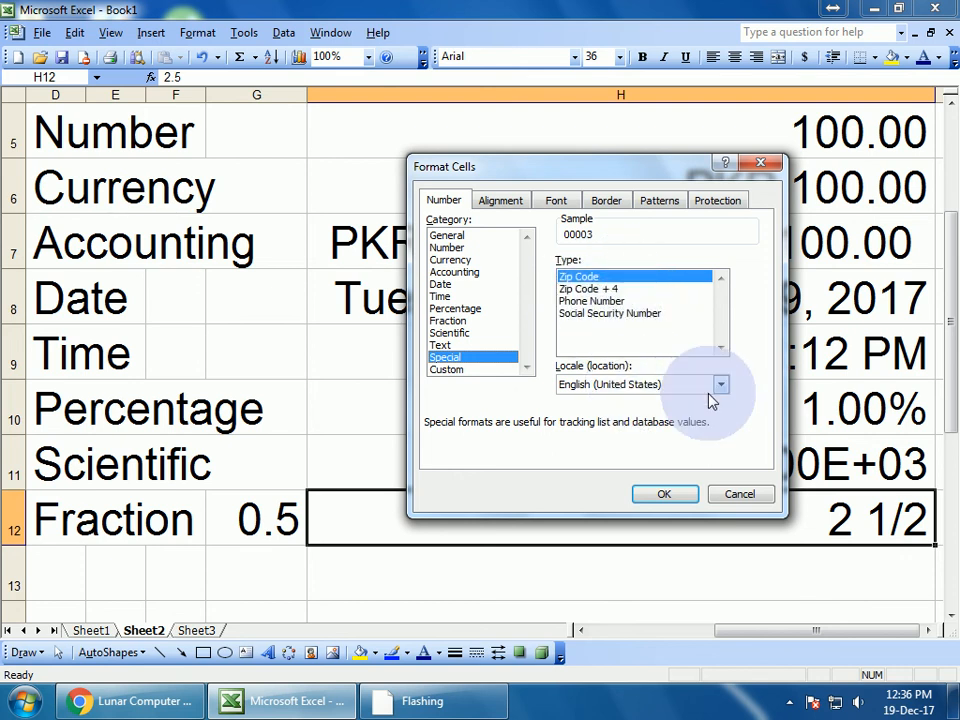
{"action": "left_click", "coordinate": [446, 370]}
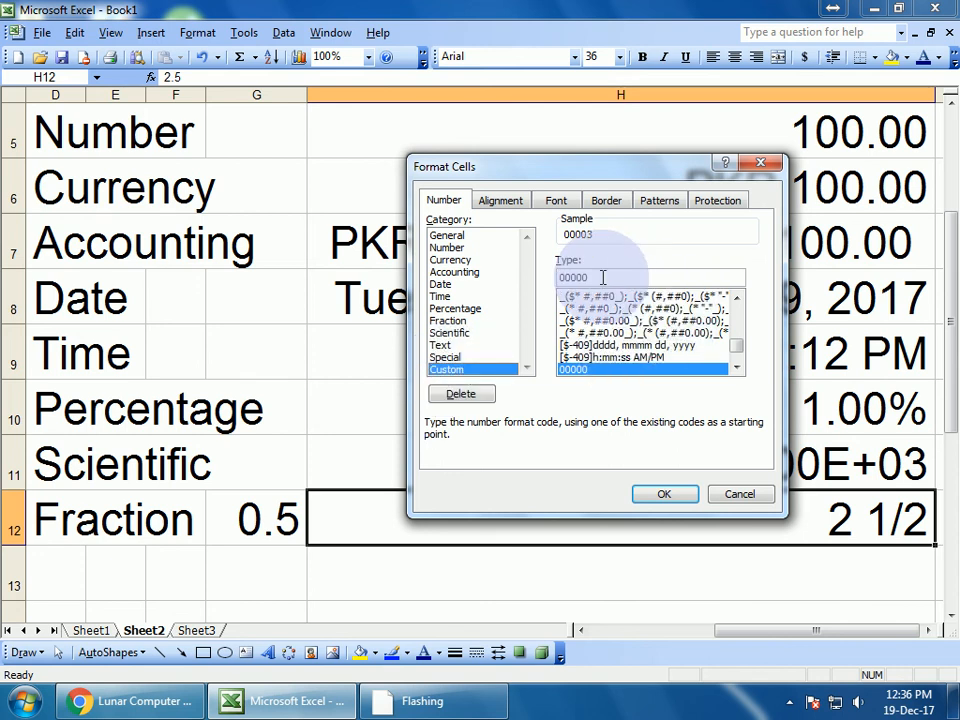
{"action": "left_click_drag", "start_coordinate": [735, 343], "coordinate": [735, 312]}
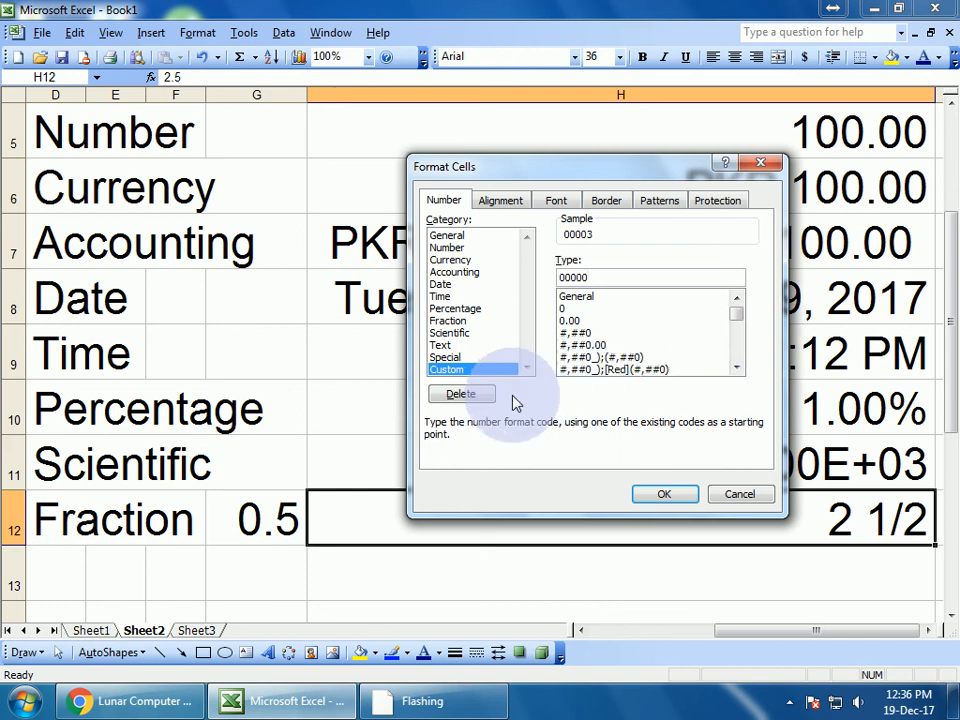
{"action": "left_click", "coordinate": [717, 493]}
Reset the Currency example cell H6 to the General number format
{"action": "scroll", "coordinate": [601, 470], "scroll_direction": "up", "scroll_amount": 2}
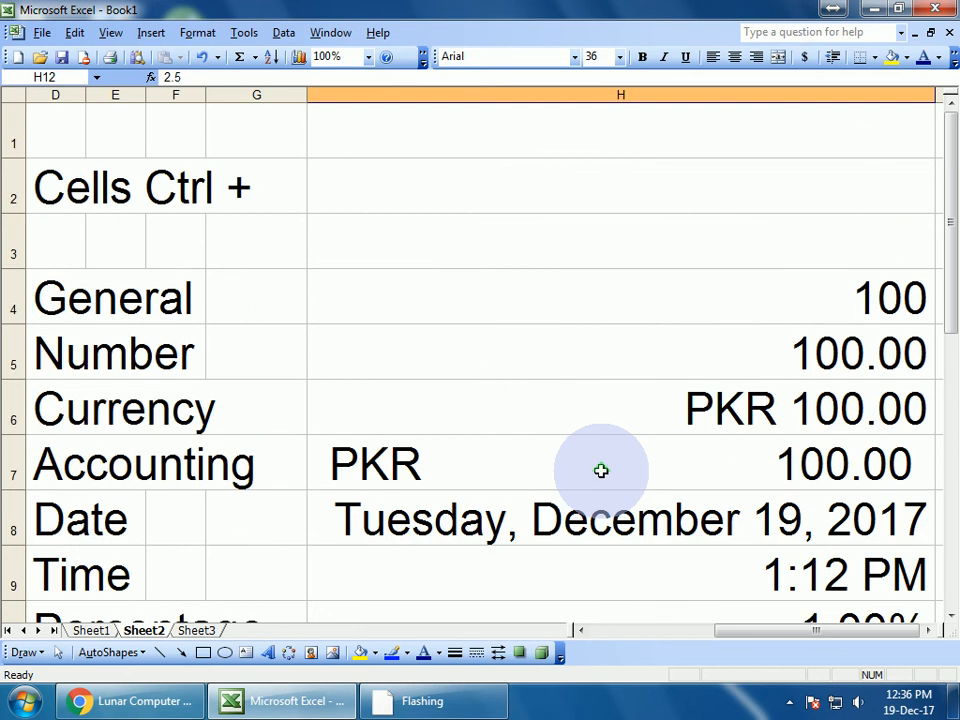
{"action": "scroll", "coordinate": [601, 470], "scroll_direction": "down", "scroll_amount": 1}
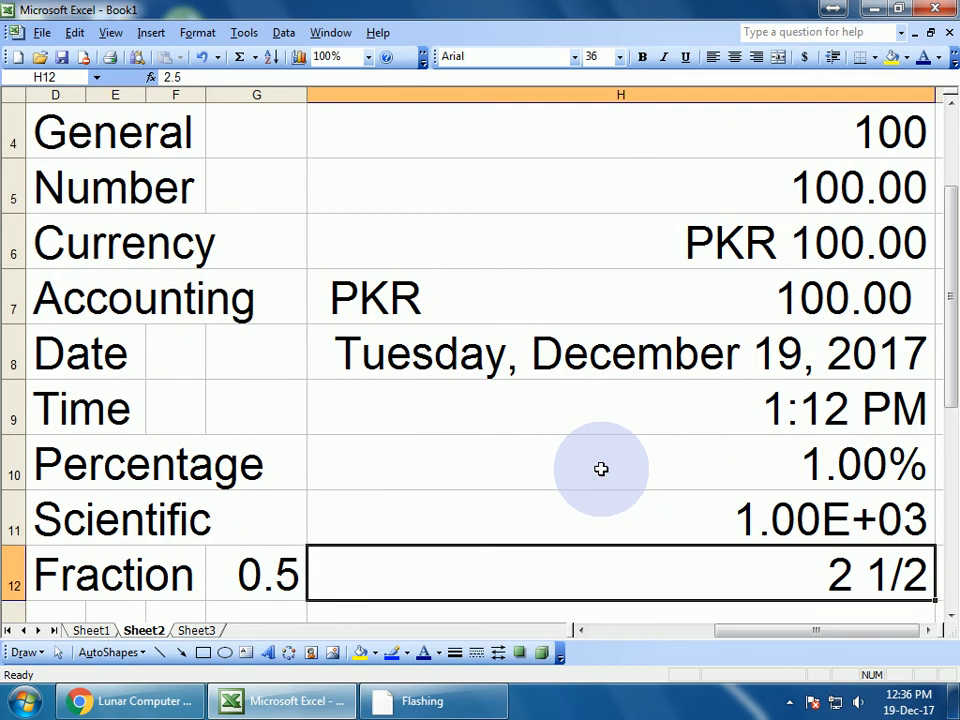
{"action": "left_click", "coordinate": [733, 246]}
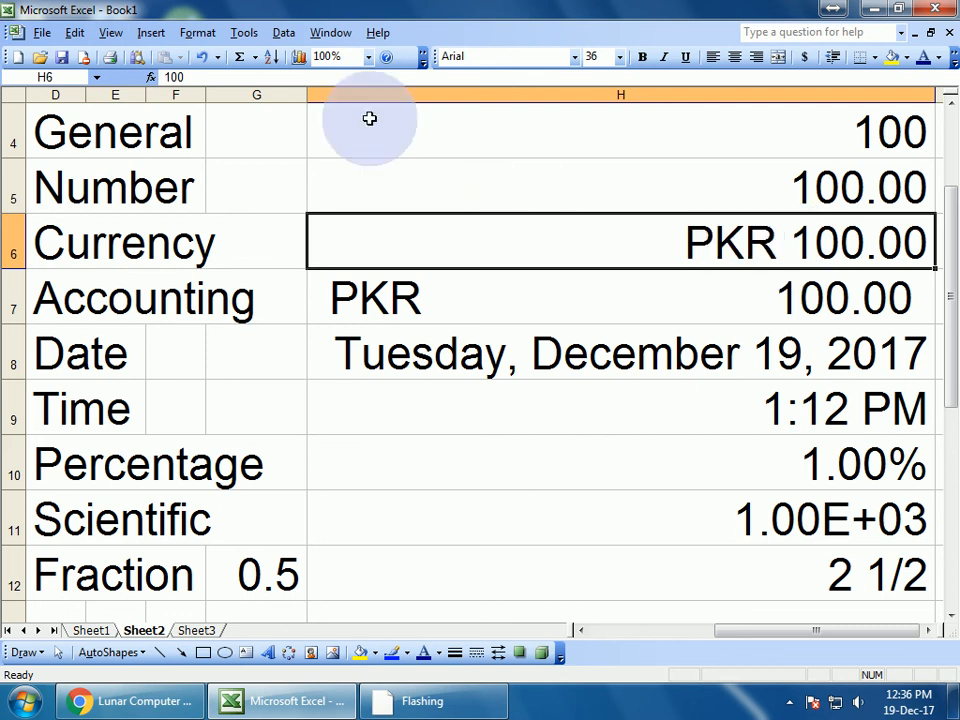
{"action": "left_click", "coordinate": [195, 32]}
{"action": "left_click", "coordinate": [190, 57]}
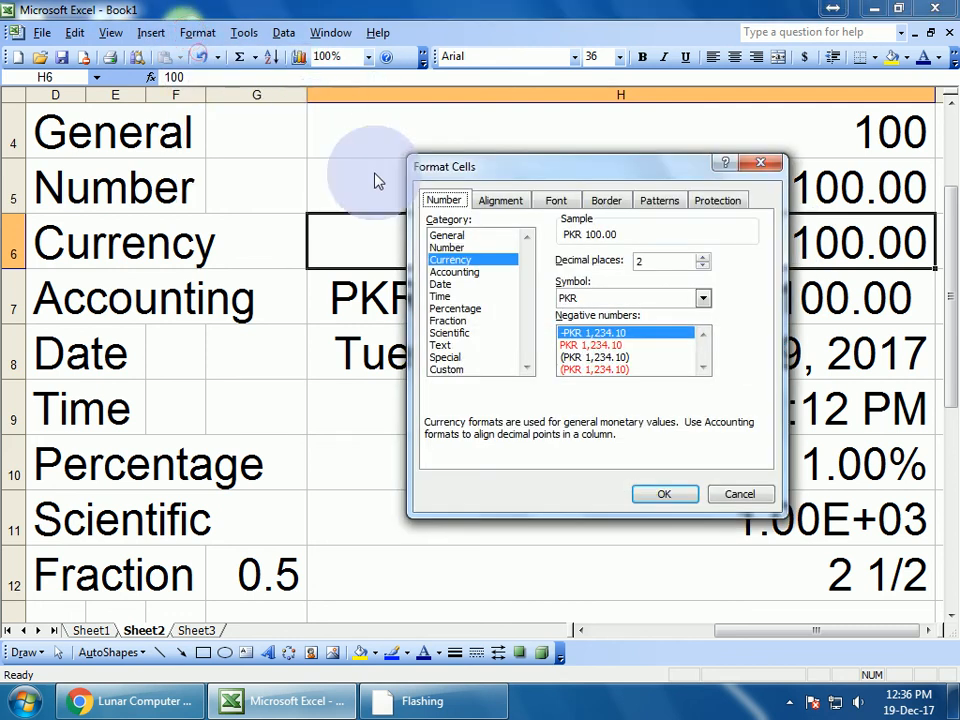
{"action": "left_click", "coordinate": [447, 236]}
{"action": "left_click", "coordinate": [663, 494]}
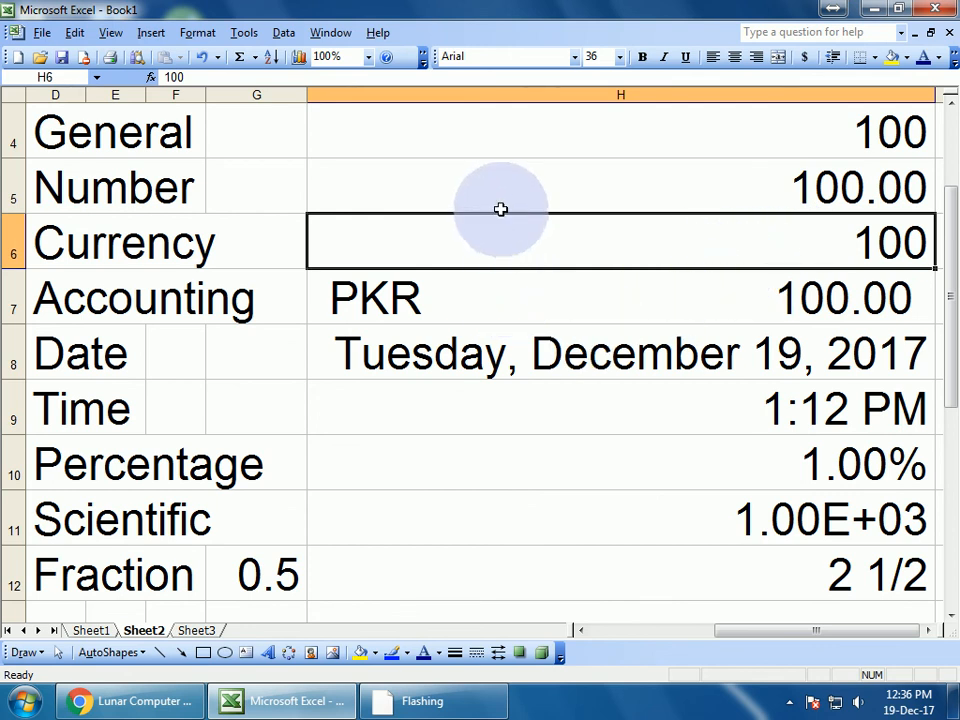
Review the number format categories for cell H6 and close the cell formatting options without changes
{"action": "left_click", "coordinate": [195, 32]}
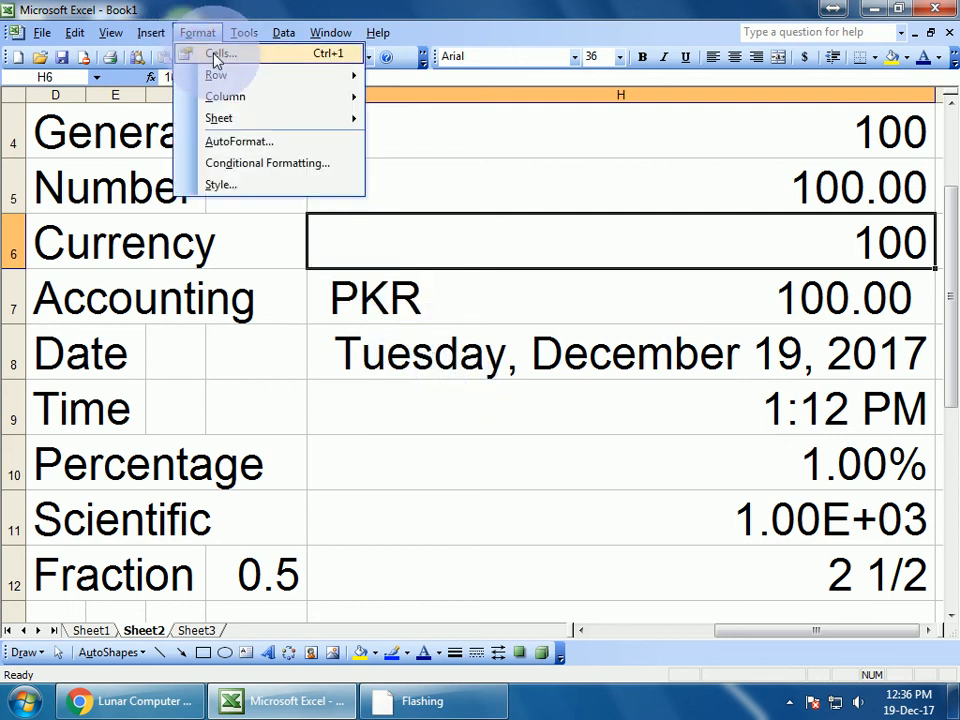
{"action": "left_click", "coordinate": [215, 58]}
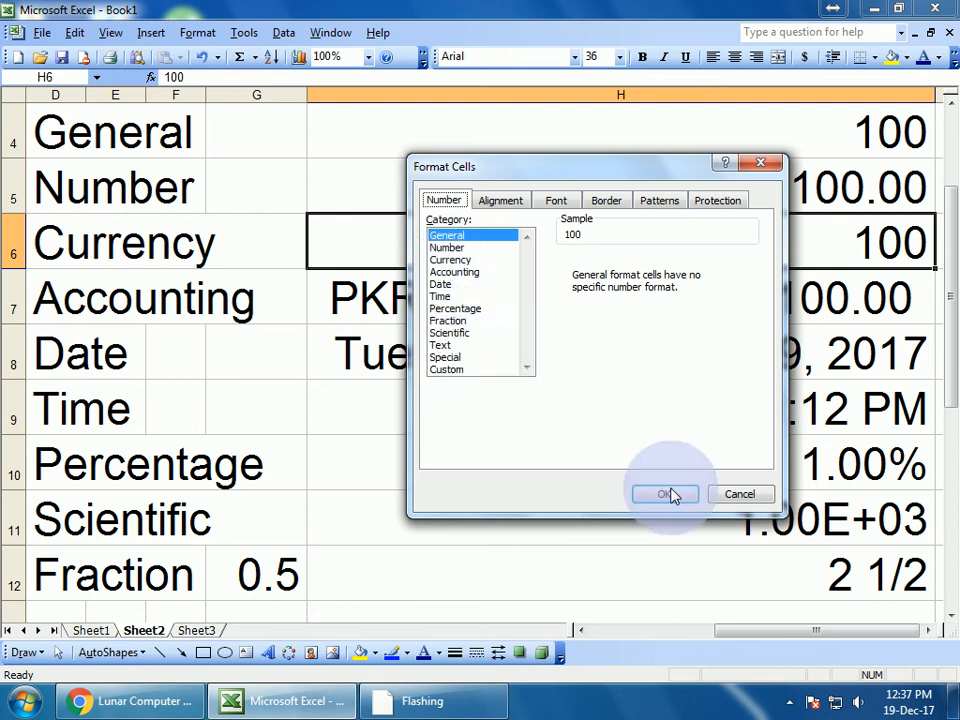
{"action": "left_click", "coordinate": [730, 494]}
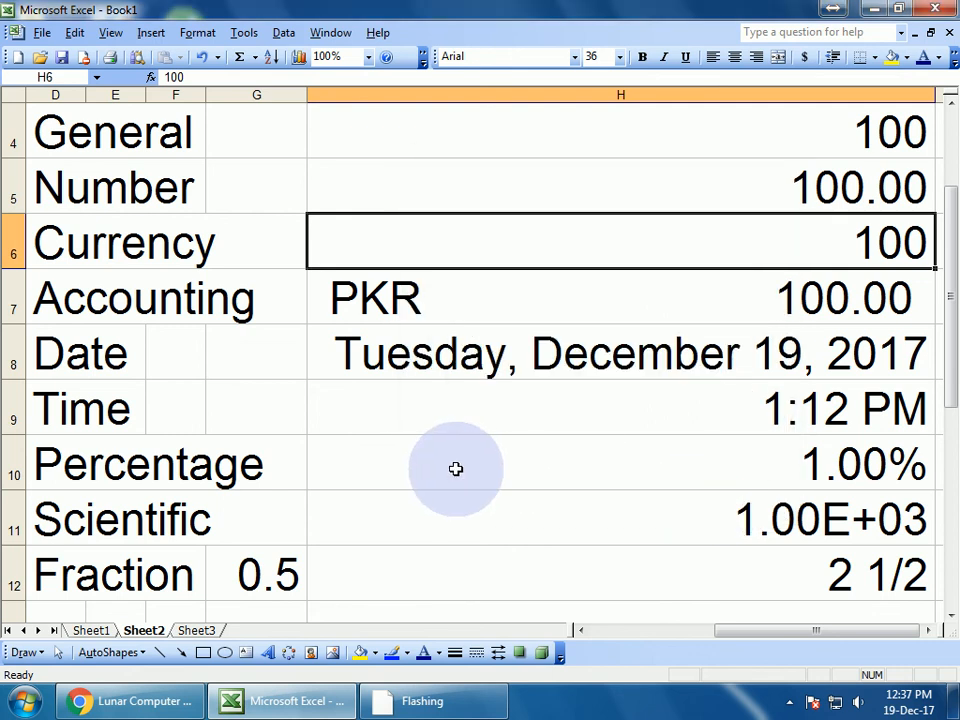
Switch to Chrome to view the Lunar Computer College YouTube channel page and return to the Excel workbook
{"action": "left_click", "coordinate": [146, 700]}
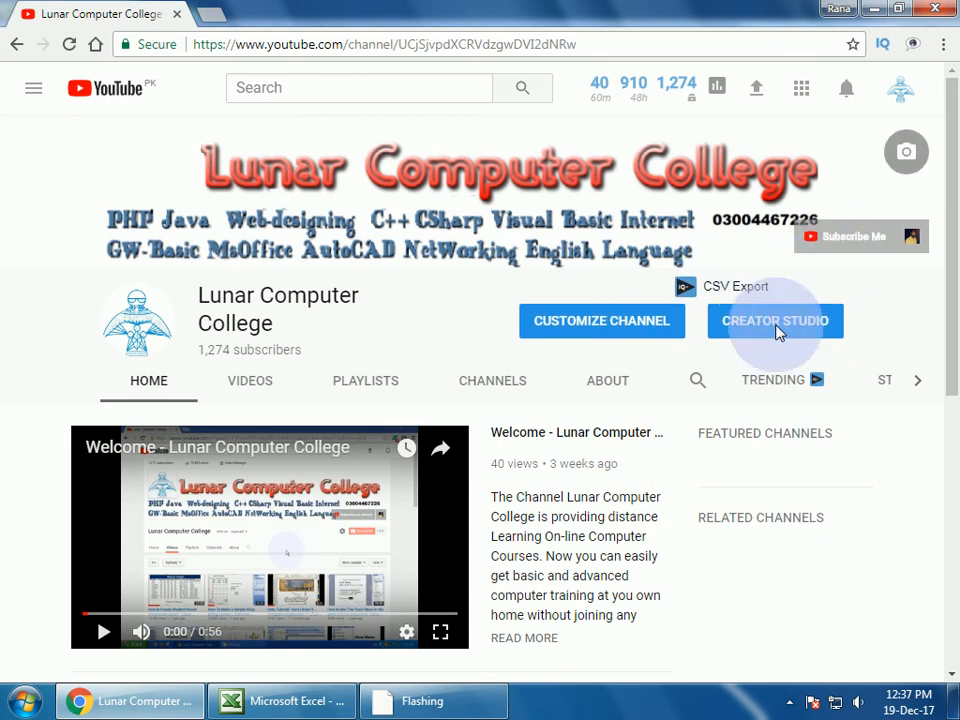
{"action": "left_click", "coordinate": [277, 702]}
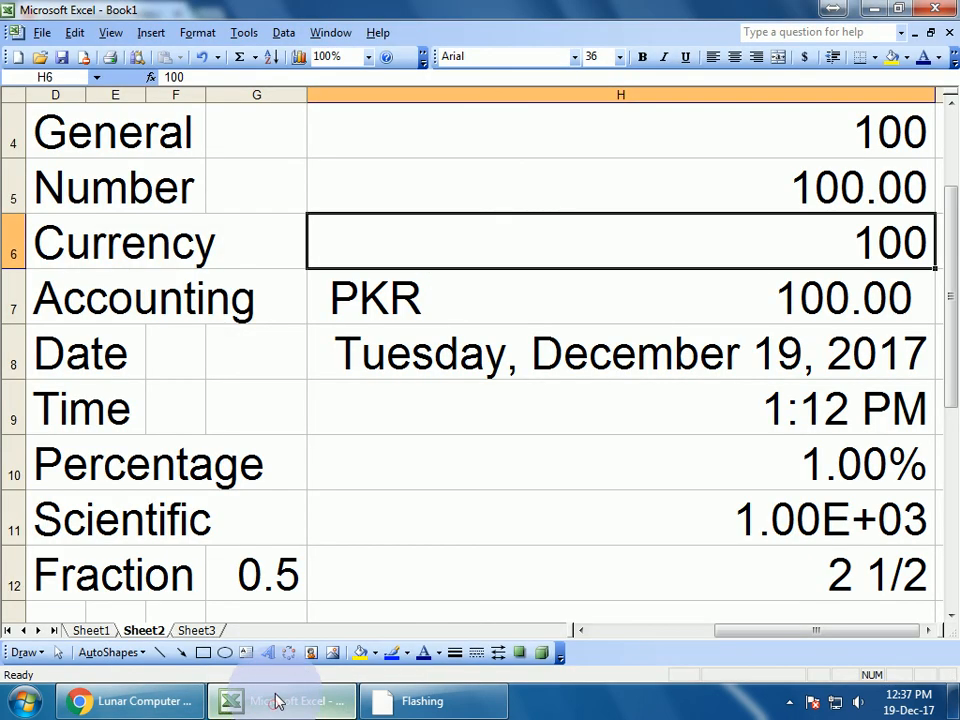